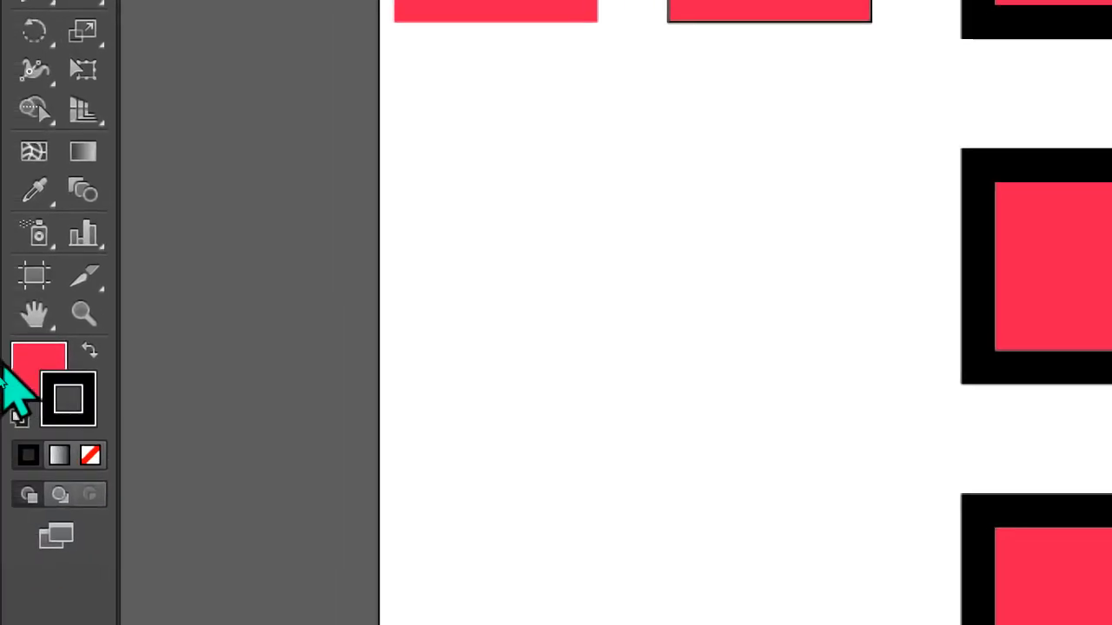
Activate the fill and stroke swatches in turn, remove the stroke colour and restore the solid black stroke
{"action": "left_click", "coordinate": [82, 389]}
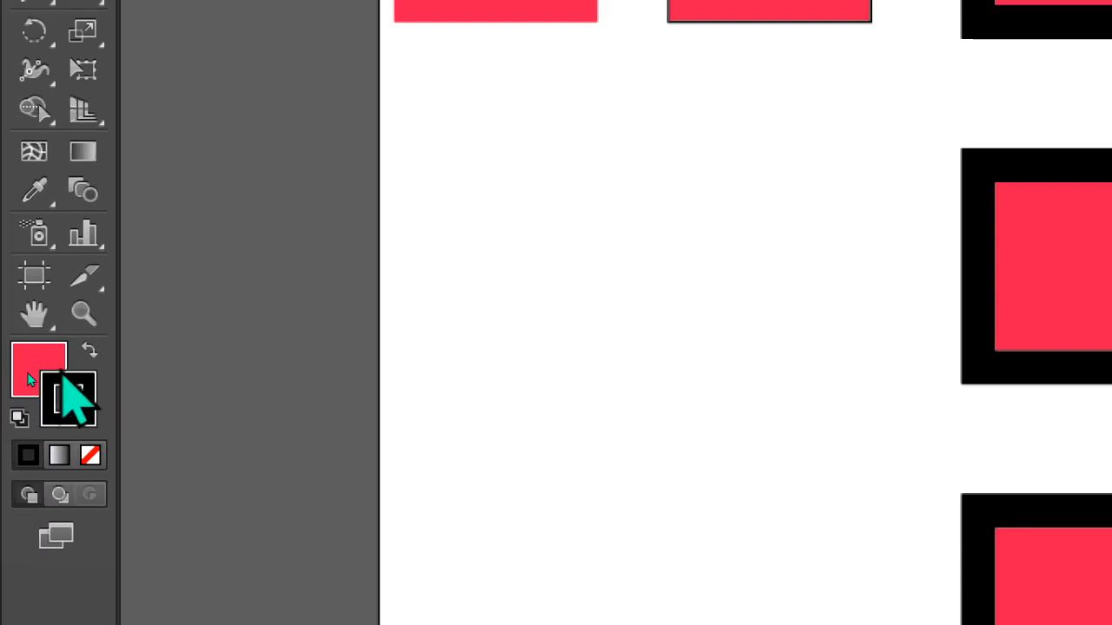
{"action": "left_click", "coordinate": [21, 370]}
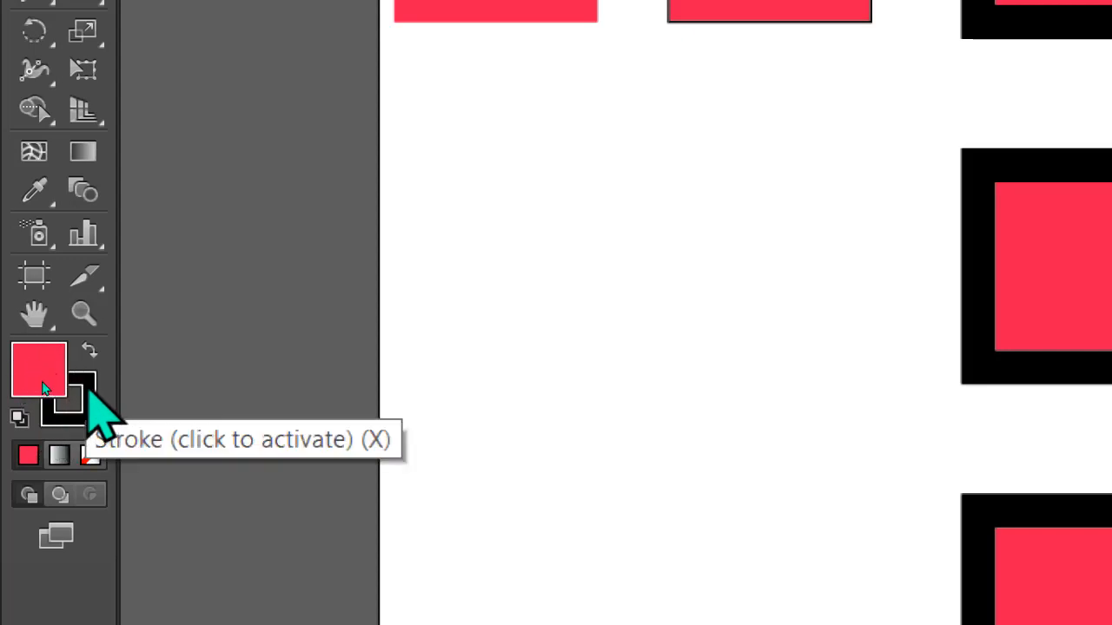
{"action": "left_click", "coordinate": [87, 393]}
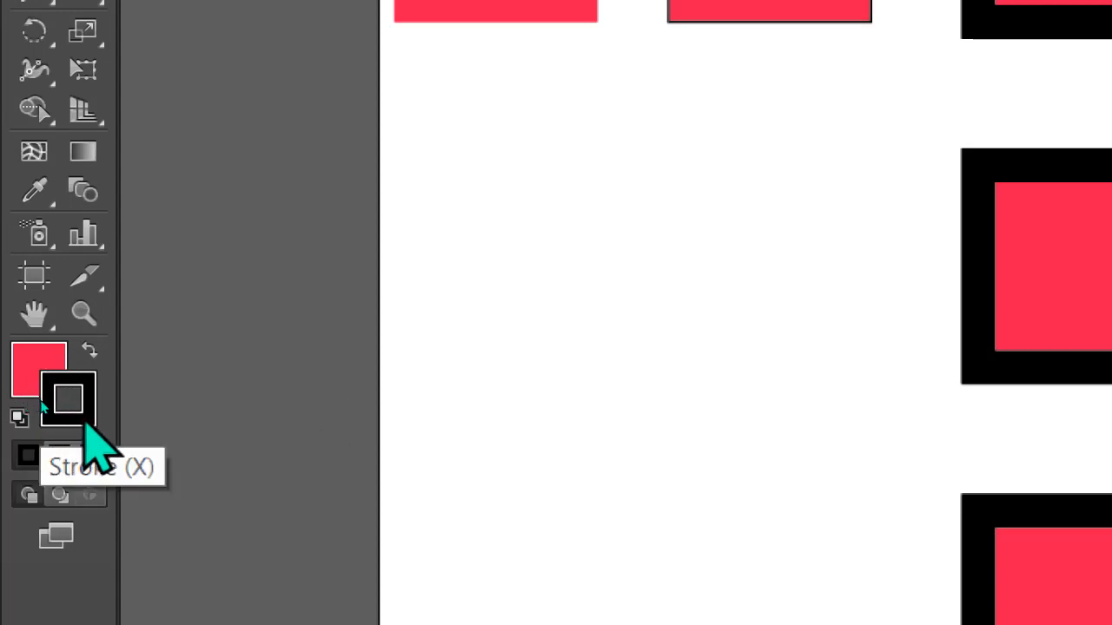
{"action": "left_click", "coordinate": [90, 456]}
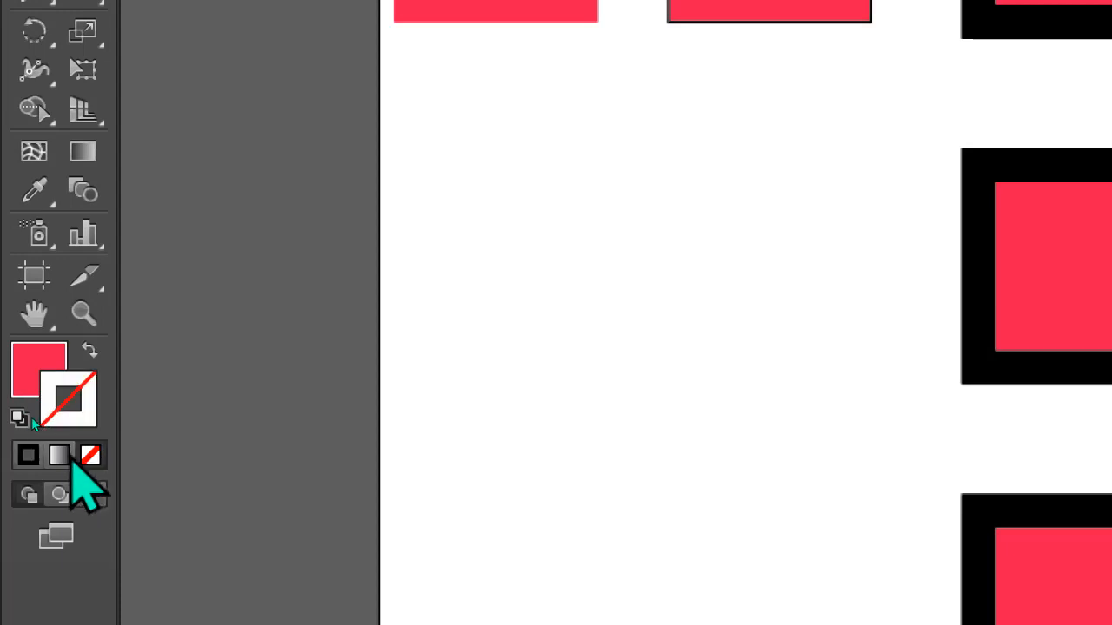
{"action": "left_click", "coordinate": [34, 459]}
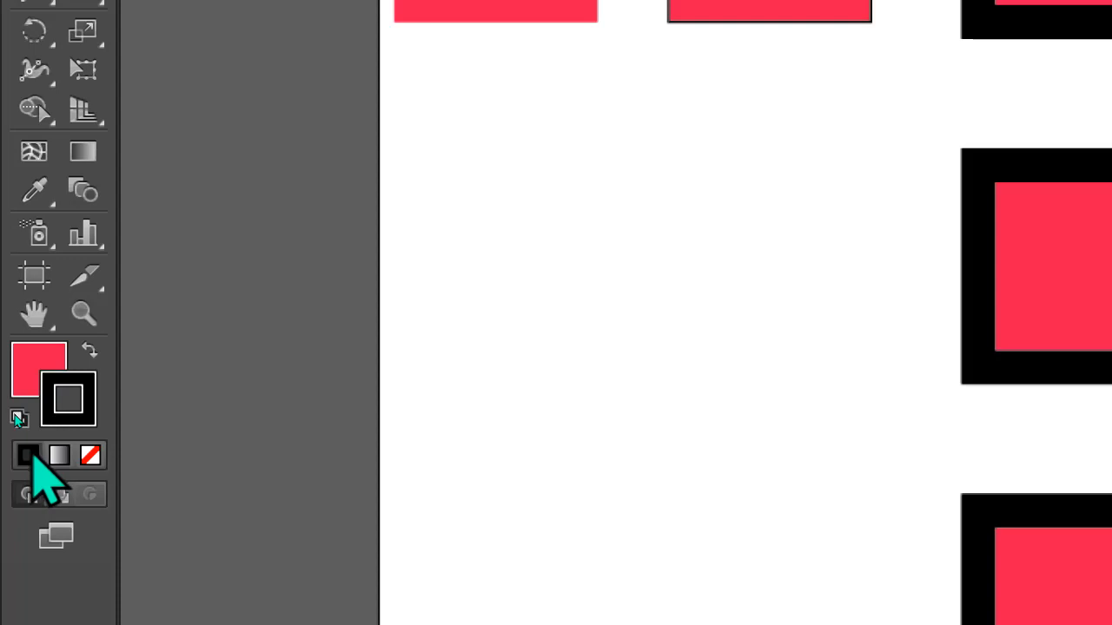
Reset the fill and stroke to their defaults and undo the reset
{"action": "left_click", "coordinate": [19, 419]}
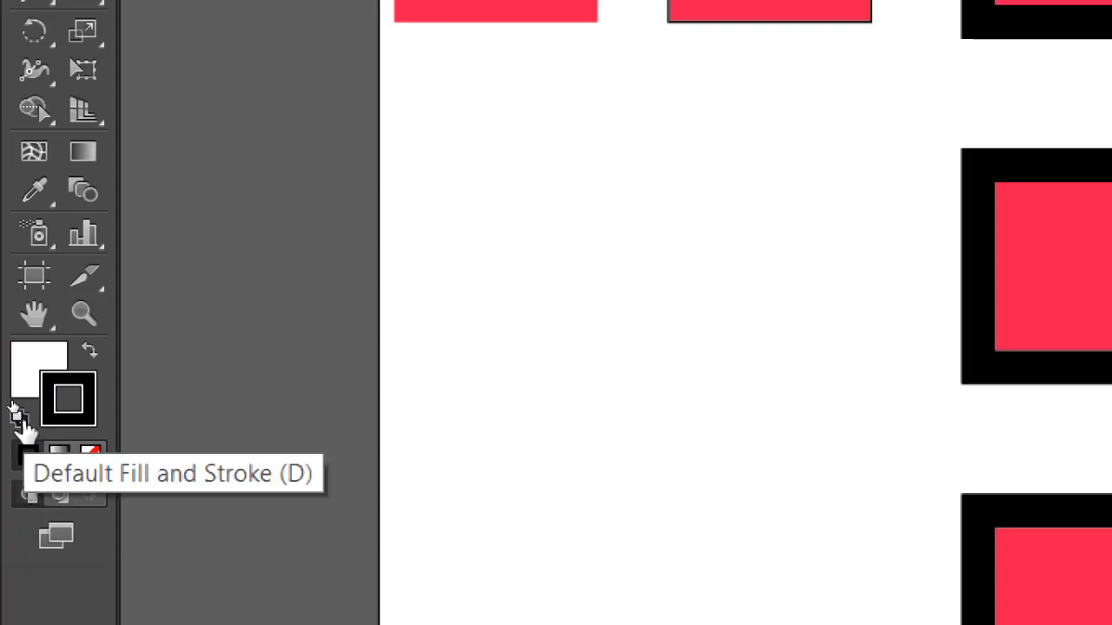
{"action": "key", "text": "ctrl+z"}
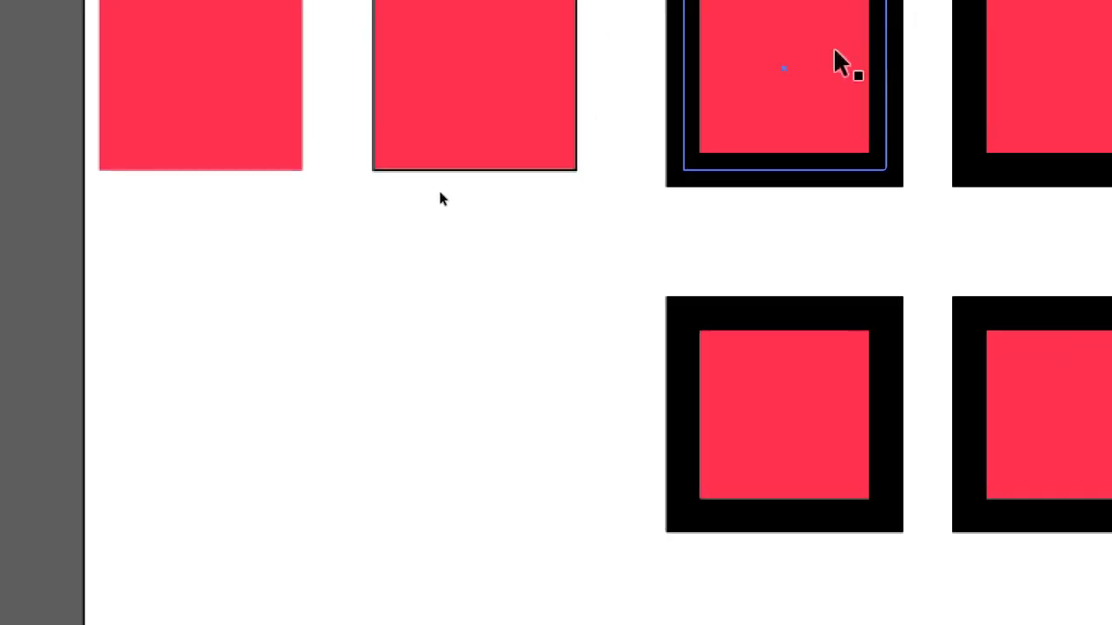
{"action": "left_click", "coordinate": [544, 12]}
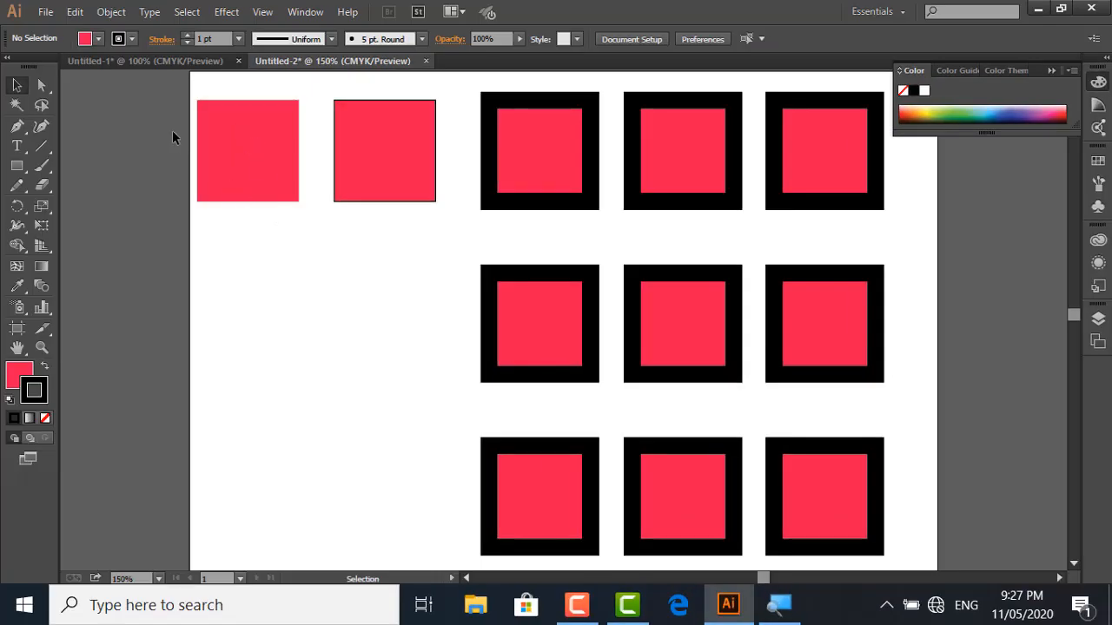
Examine the fill and stroke settings of the two squares without thick black borders
{"action": "key", "text": "z"}
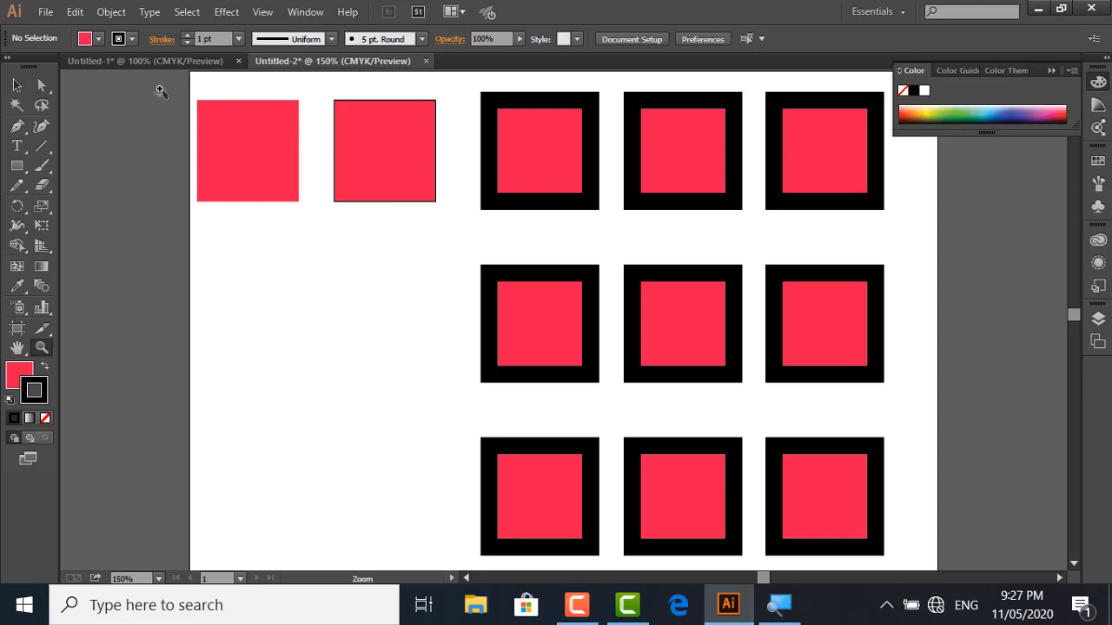
{"action": "scroll", "coordinate": [161, 91], "scroll_direction": "up", "scroll_amount": 2}
{"action": "mouse_move", "coordinate": [161, 189]}
{"action": "left_mouse_down"}
{"action": "mouse_move", "coordinate": [293, 127]}
{"action": "mouse_move", "coordinate": [377, 198]}
{"action": "mouse_move", "coordinate": [653, 344]}
{"action": "mouse_move", "coordinate": [861, 434]}
{"action": "mouse_move", "coordinate": [893, 514]}
{"action": "left_mouse_up"}
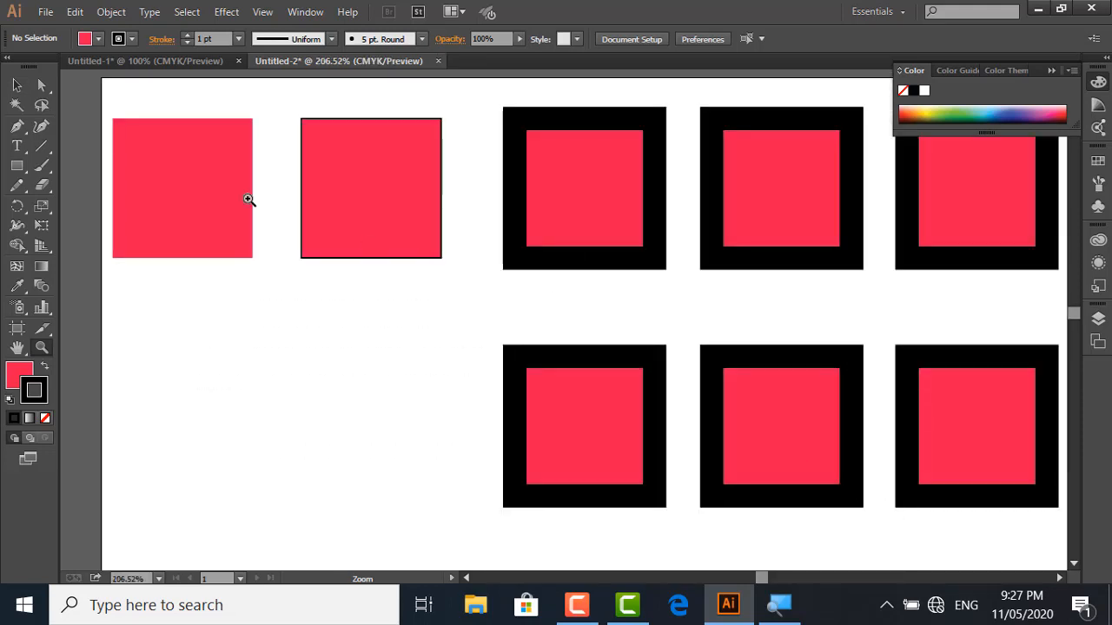
{"action": "key", "text": "v"}
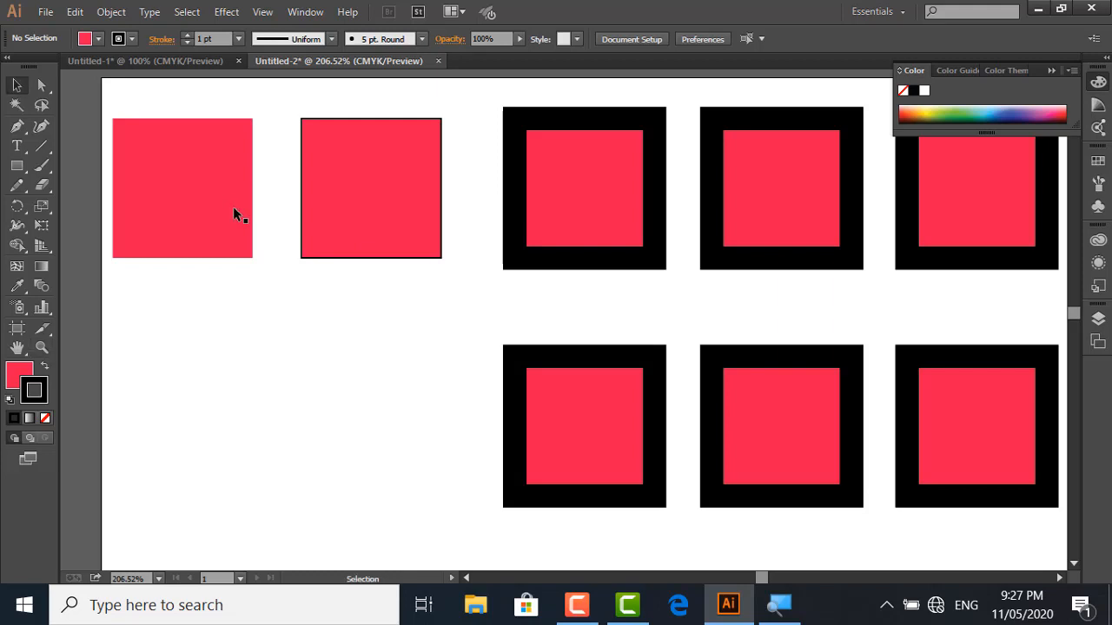
{"action": "left_click", "coordinate": [132, 39]}
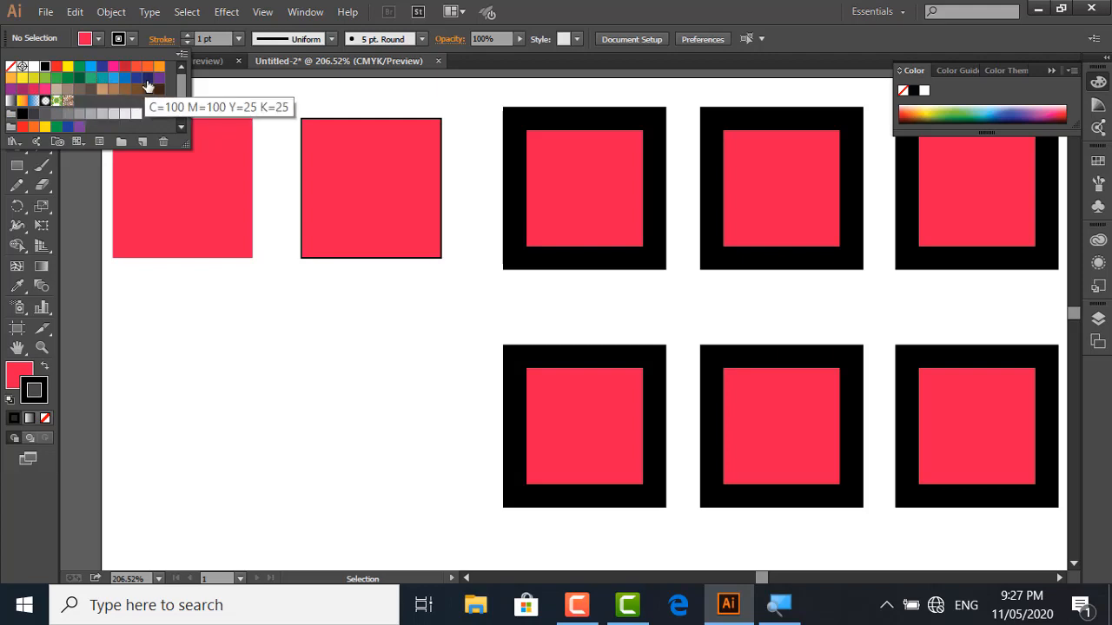
{"action": "left_click", "coordinate": [200, 191]}
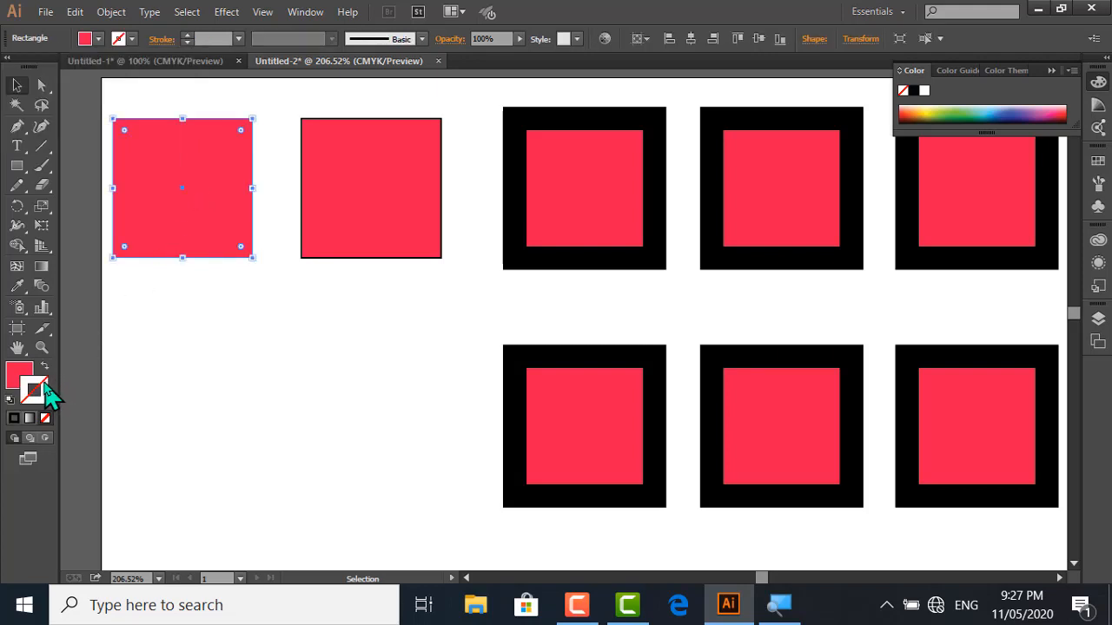
{"action": "left_click", "coordinate": [407, 192]}
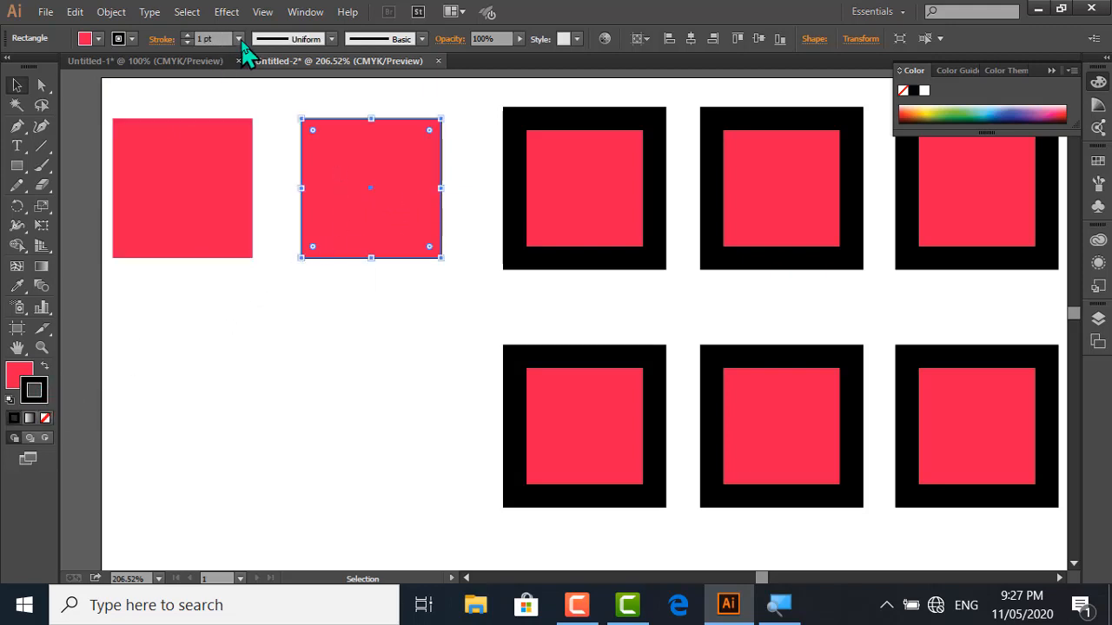
{"action": "left_click", "coordinate": [273, 123]}
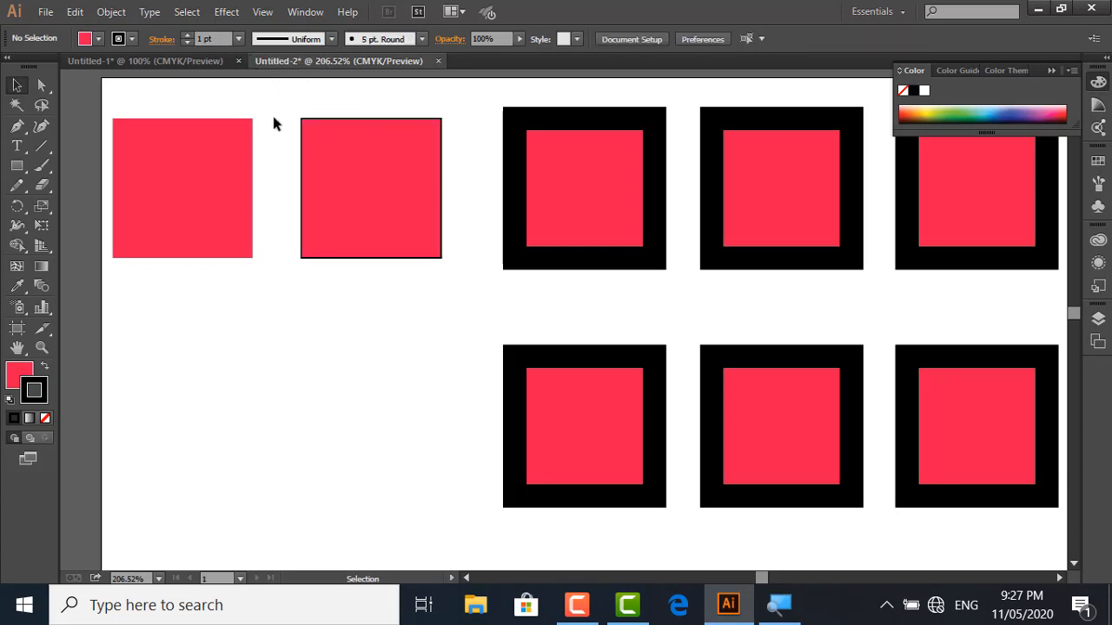
Change the stroke colour of the thin-outlined red square to light orange
{"action": "left_click_drag", "start_coordinate": [304, 122], "coordinate": [321, 135]}
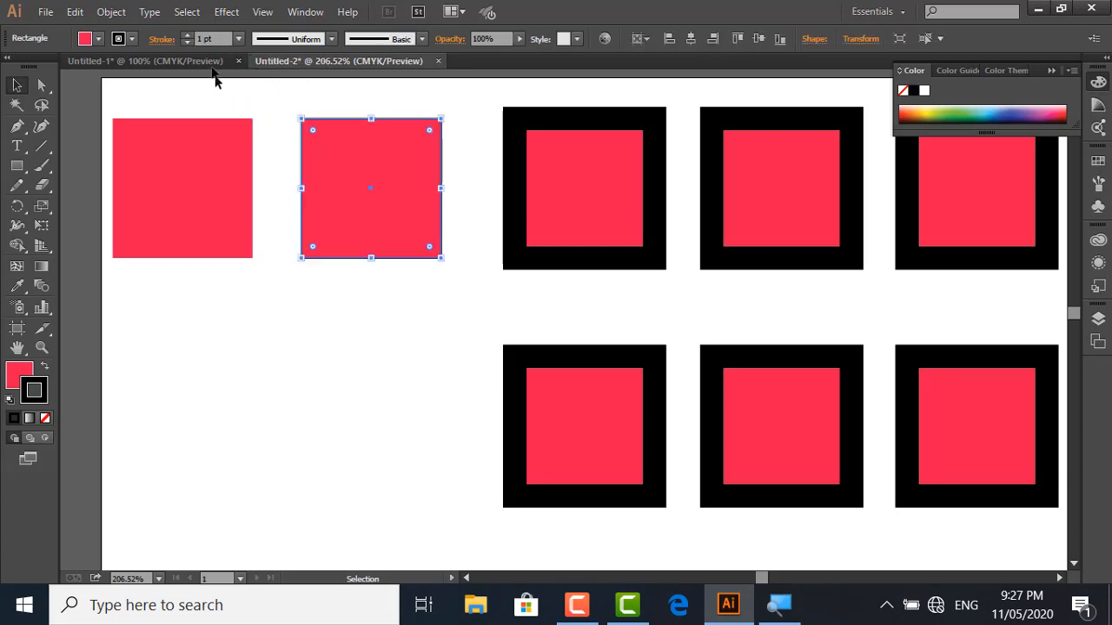
{"action": "left_click", "coordinate": [132, 38]}
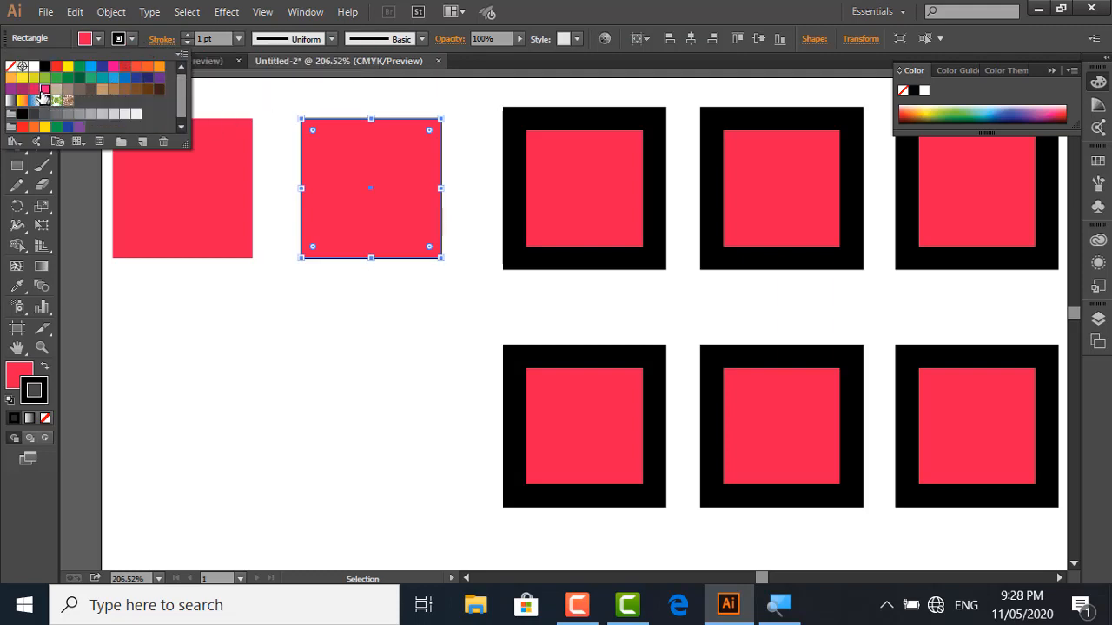
{"action": "left_click", "coordinate": [43, 89]}
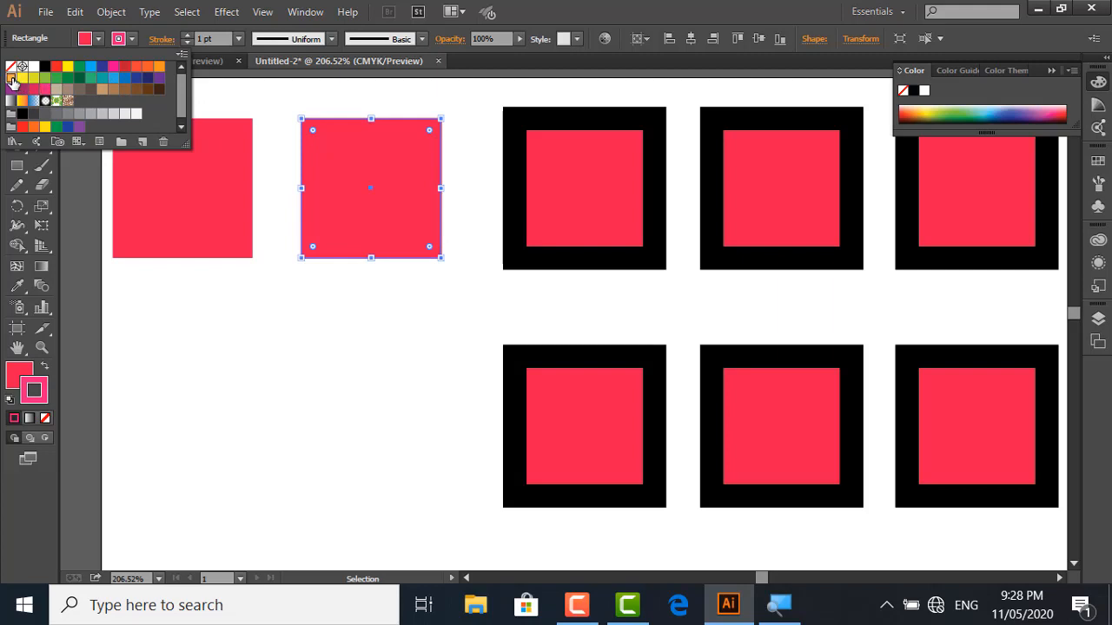
{"action": "left_click", "coordinate": [11, 77]}
{"action": "left_click", "coordinate": [257, 243]}
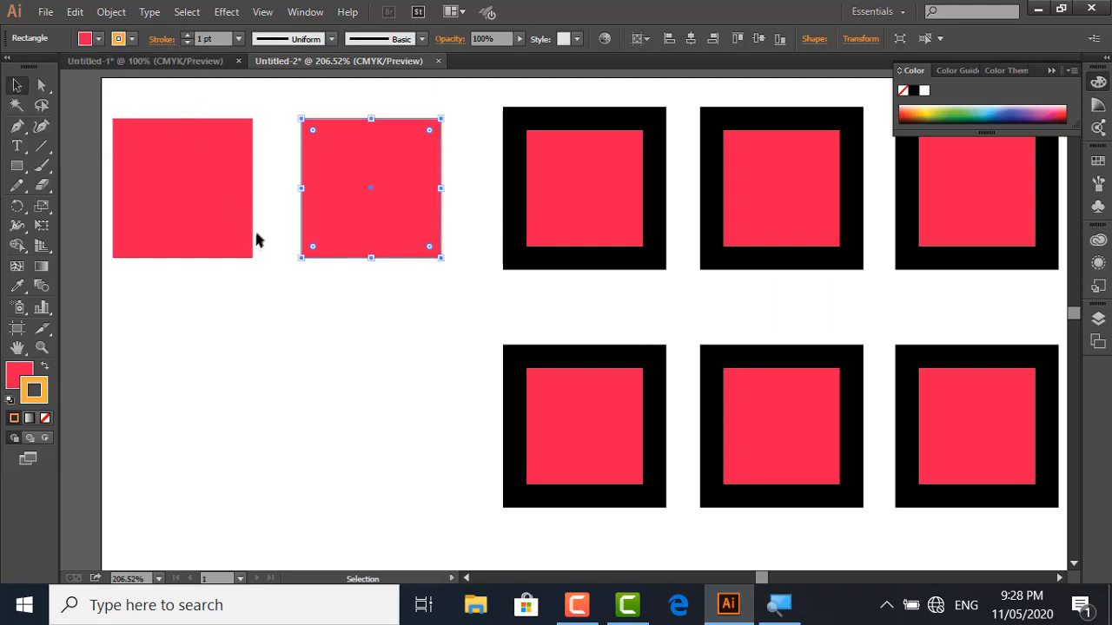
{"action": "left_click", "coordinate": [282, 174]}
{"action": "left_click", "coordinate": [323, 161]}
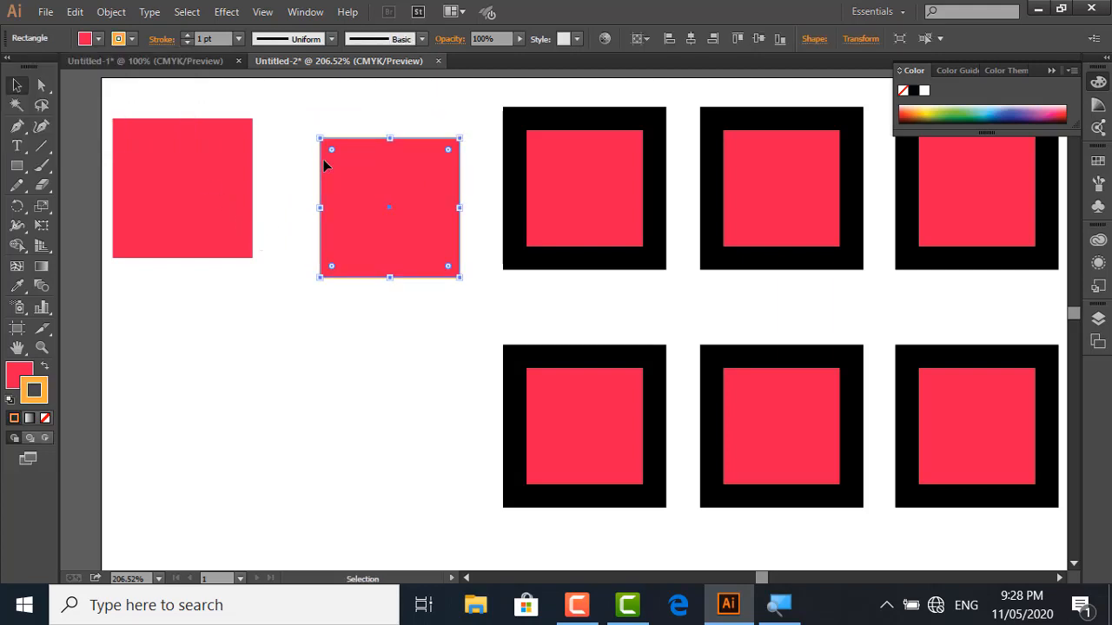
{"action": "left_click_drag", "start_coordinate": [312, 131], "coordinate": [343, 152]}
{"action": "key", "text": "ctrl+z"}
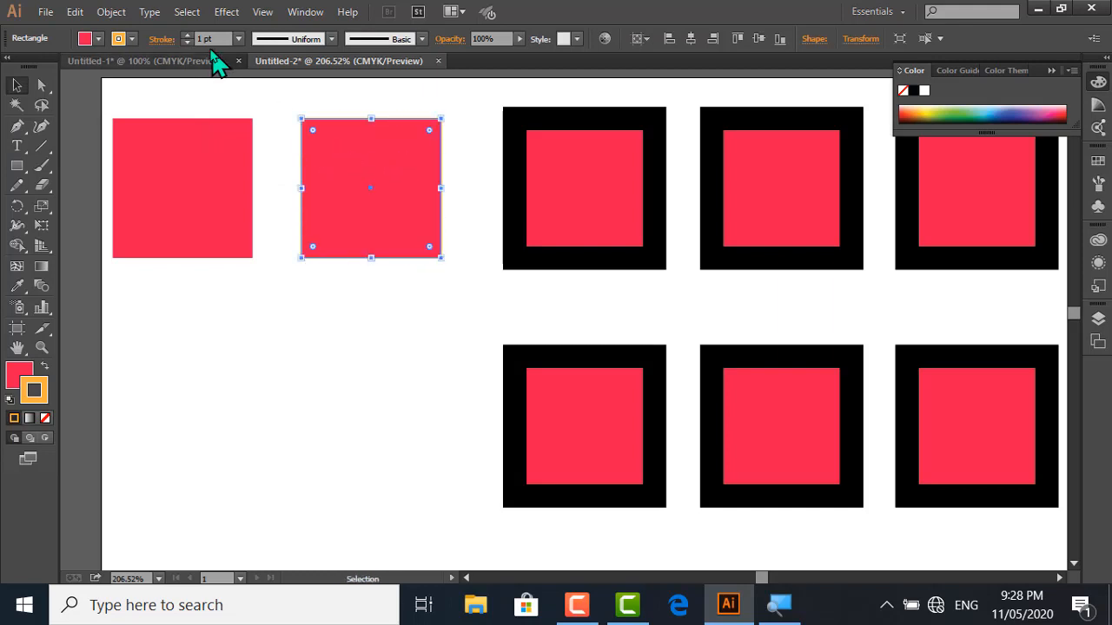
Set the stroke weight of the orange-outlined square to 8 pt and deselect it
{"action": "left_click", "coordinate": [238, 38]}
{"action": "left_click", "coordinate": [258, 237]}
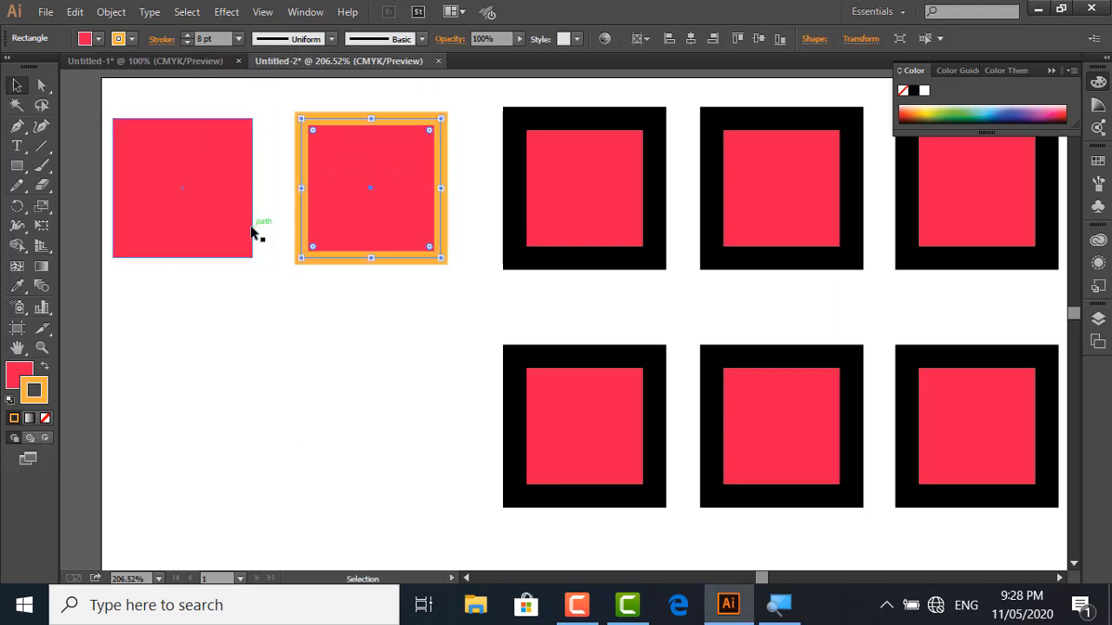
{"action": "left_click", "coordinate": [362, 298]}
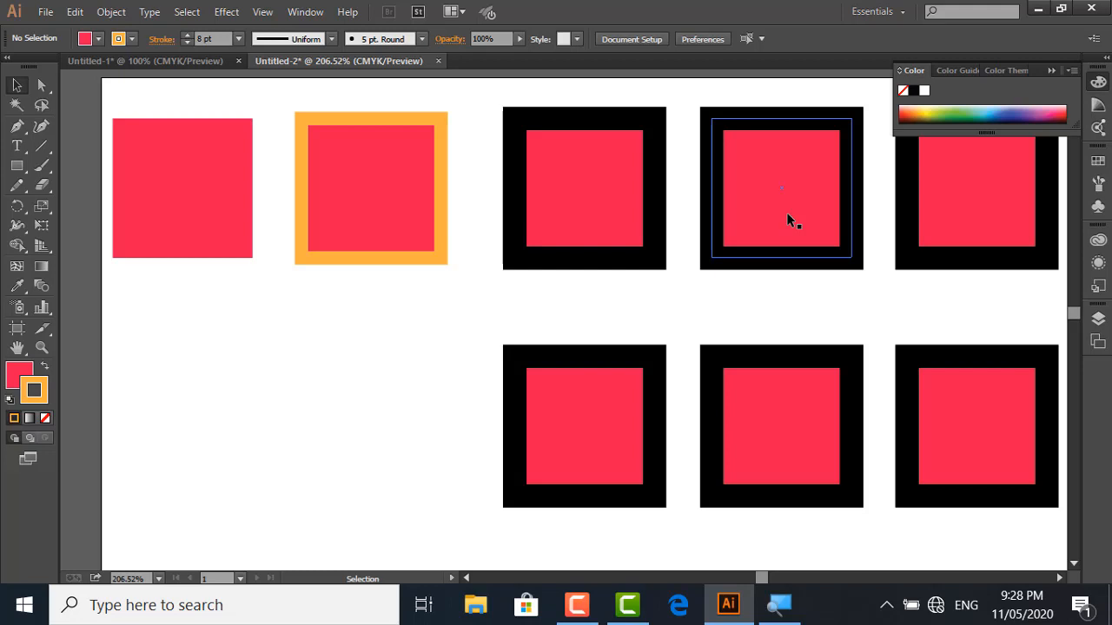
Show the full Stroke panel as a floating panel and place it below the borderless and orange-outlined squares
{"action": "left_click", "coordinate": [160, 45]}
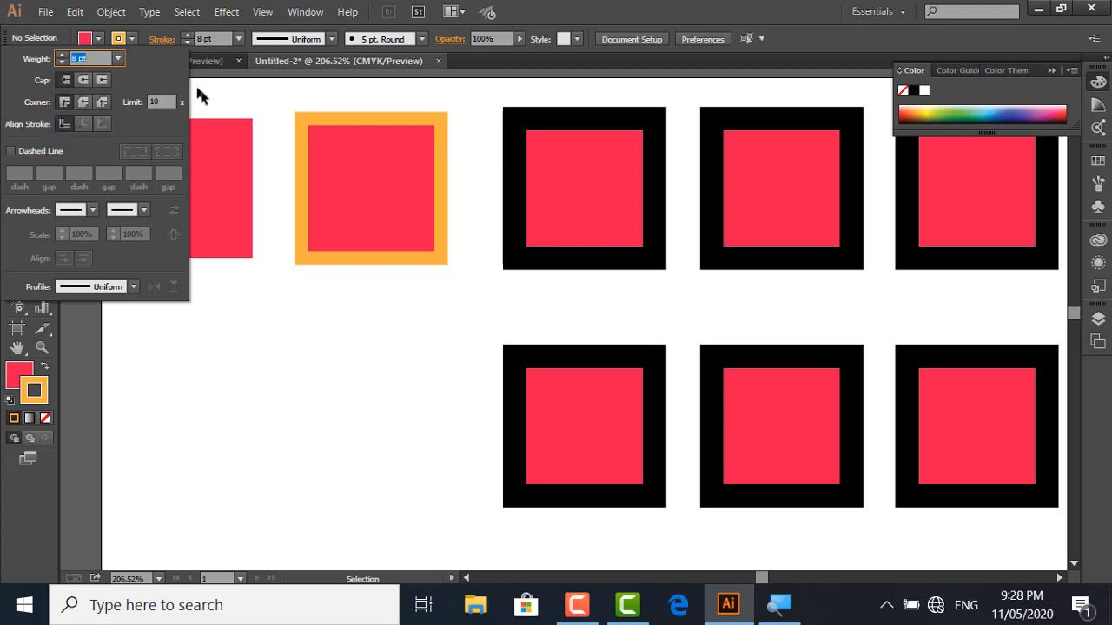
{"action": "left_click", "coordinate": [289, 101]}
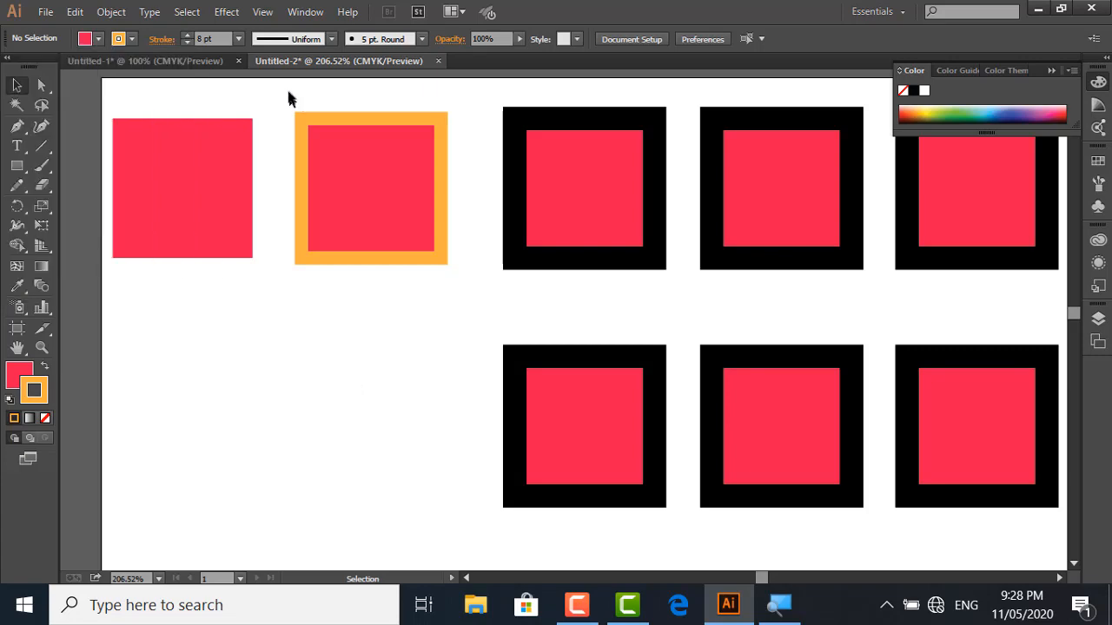
{"action": "left_click", "coordinate": [306, 12]}
{"action": "mouse_move", "coordinate": [357, 613]}
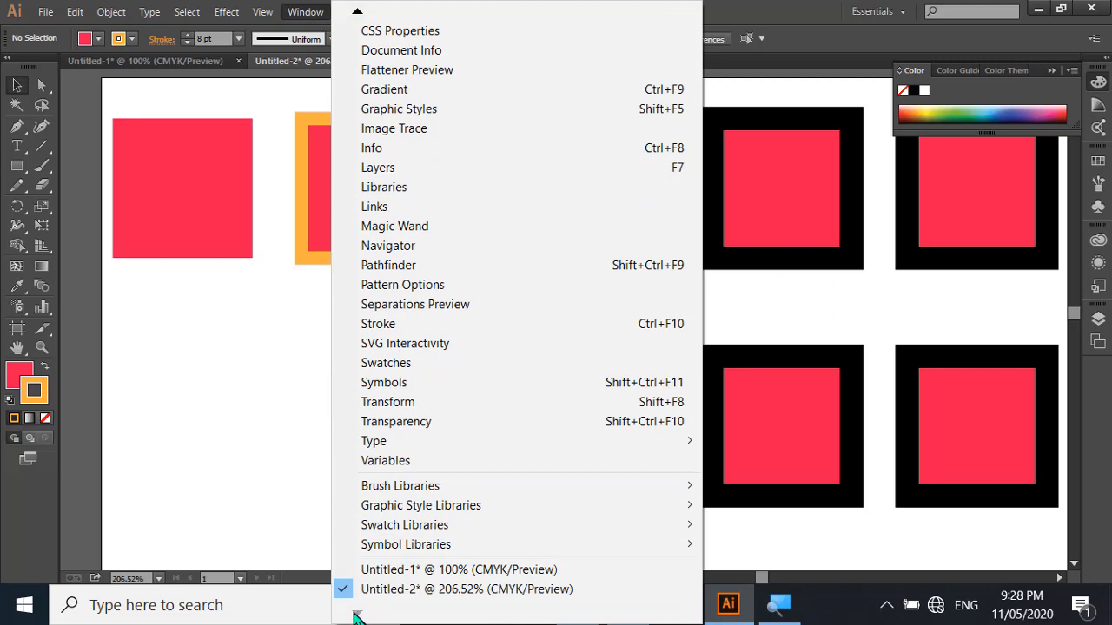
{"action": "left_click", "coordinate": [376, 326]}
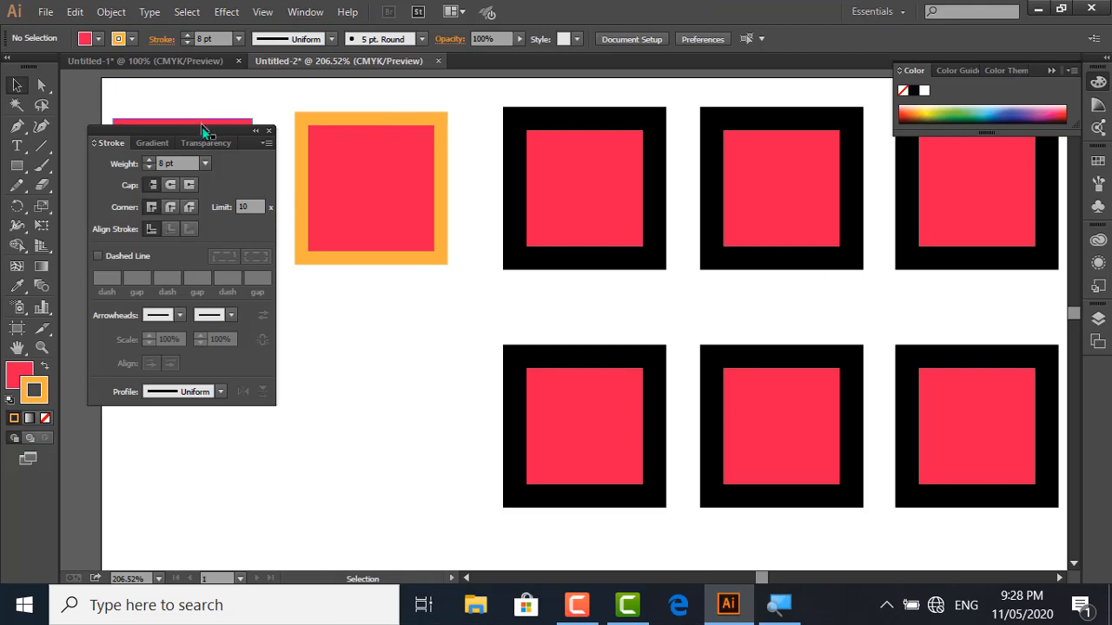
{"action": "mouse_move", "coordinate": [202, 130]}
{"action": "left_mouse_down"}
{"action": "mouse_move", "coordinate": [290, 232]}
{"action": "mouse_move", "coordinate": [255, 310]}
{"action": "mouse_move", "coordinate": [267, 293]}
{"action": "left_mouse_up"}
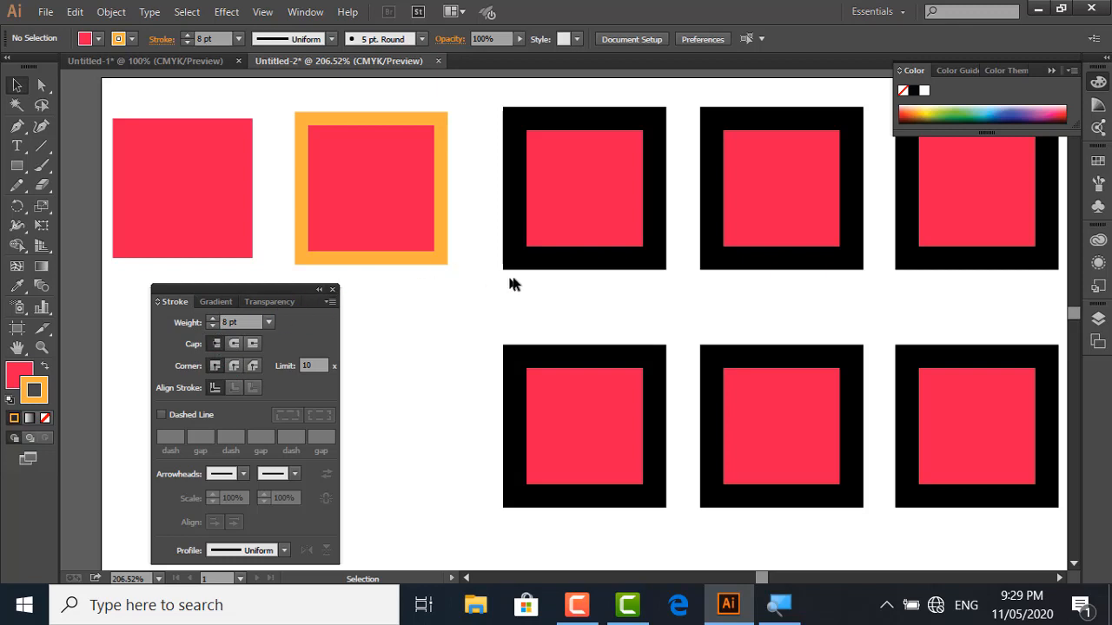
Set the stroke weight of the orange-outlined square to 1 pt
{"action": "left_click", "coordinate": [549, 230]}
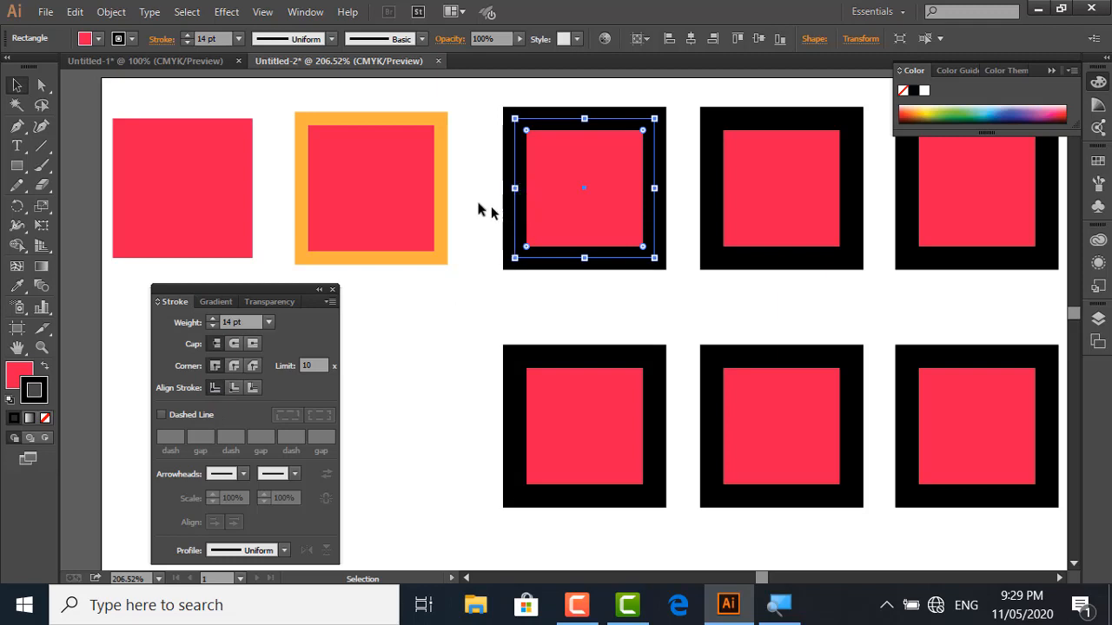
{"action": "left_click", "coordinate": [440, 196]}
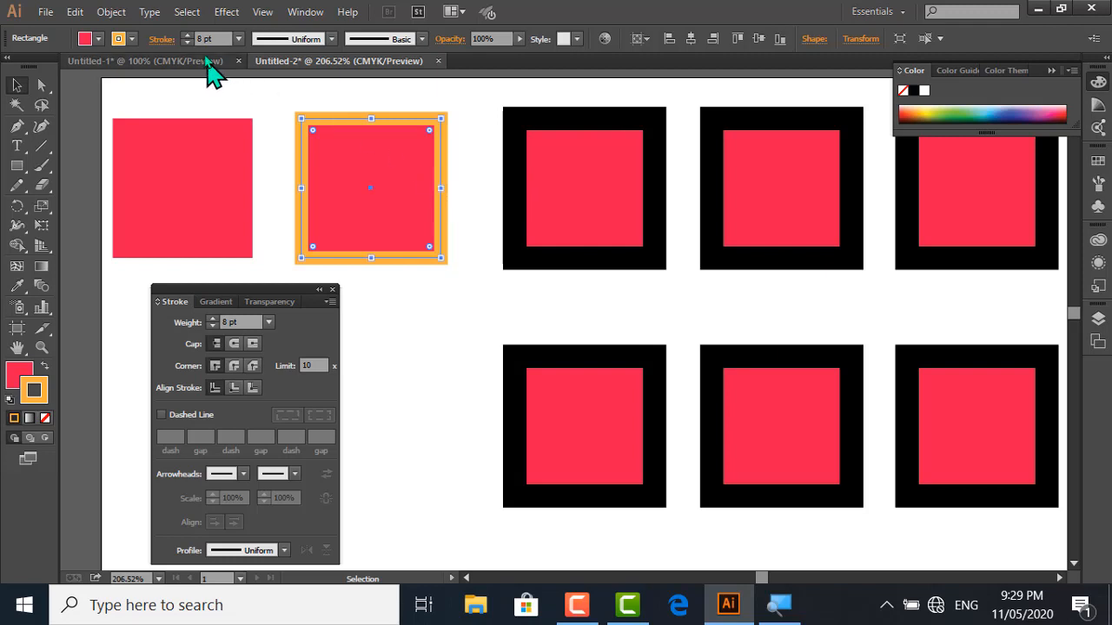
{"action": "left_click", "coordinate": [238, 39]}
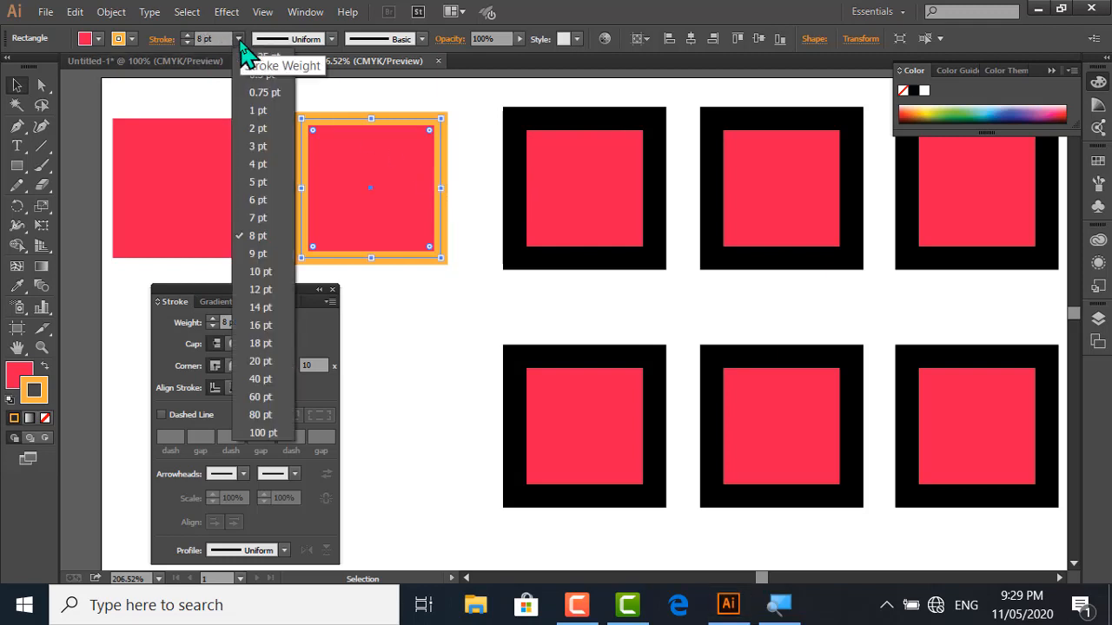
{"action": "left_click", "coordinate": [246, 113]}
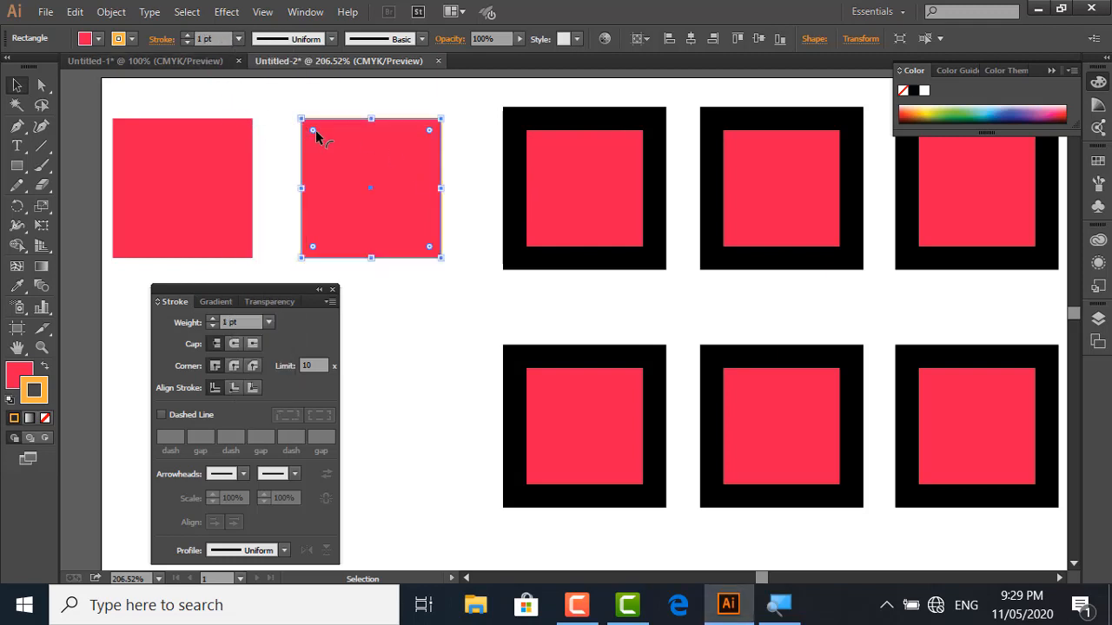
Remove the fill from the orange-outlined square, deselect it and reselect it by its path
{"action": "left_click", "coordinate": [14, 382]}
{"action": "left_click", "coordinate": [45, 419]}
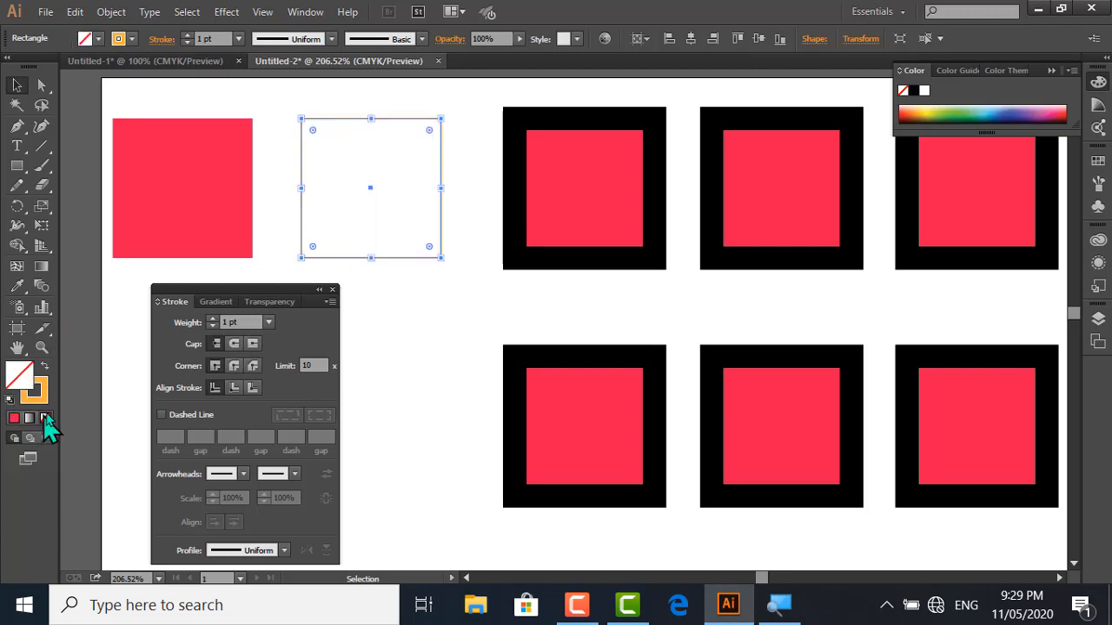
{"action": "left_click", "coordinate": [378, 314]}
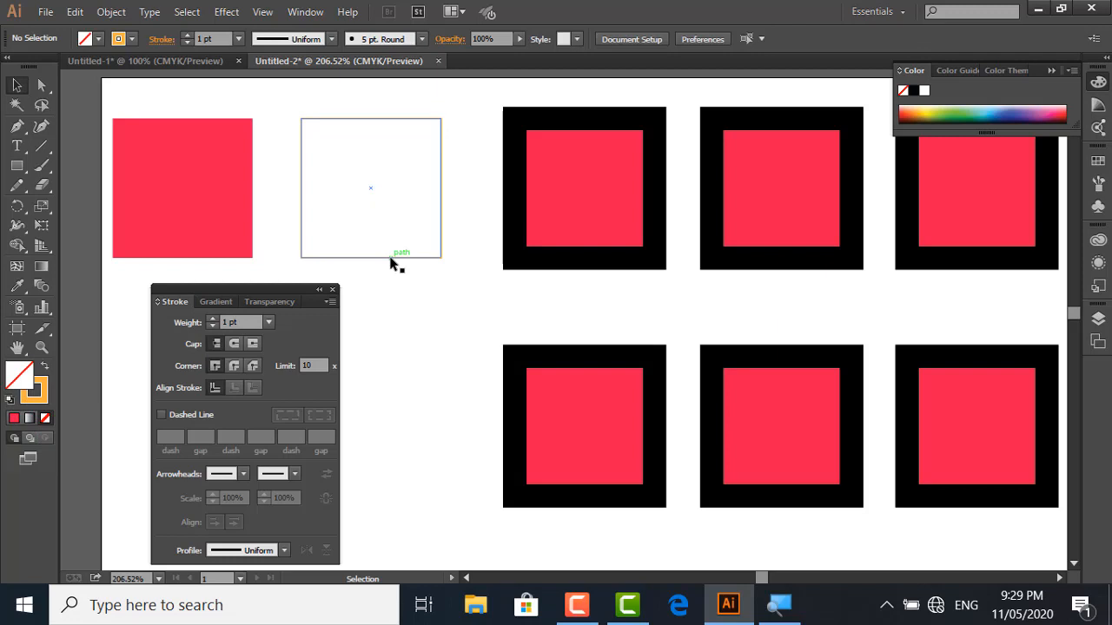
{"action": "left_click", "coordinate": [390, 261]}
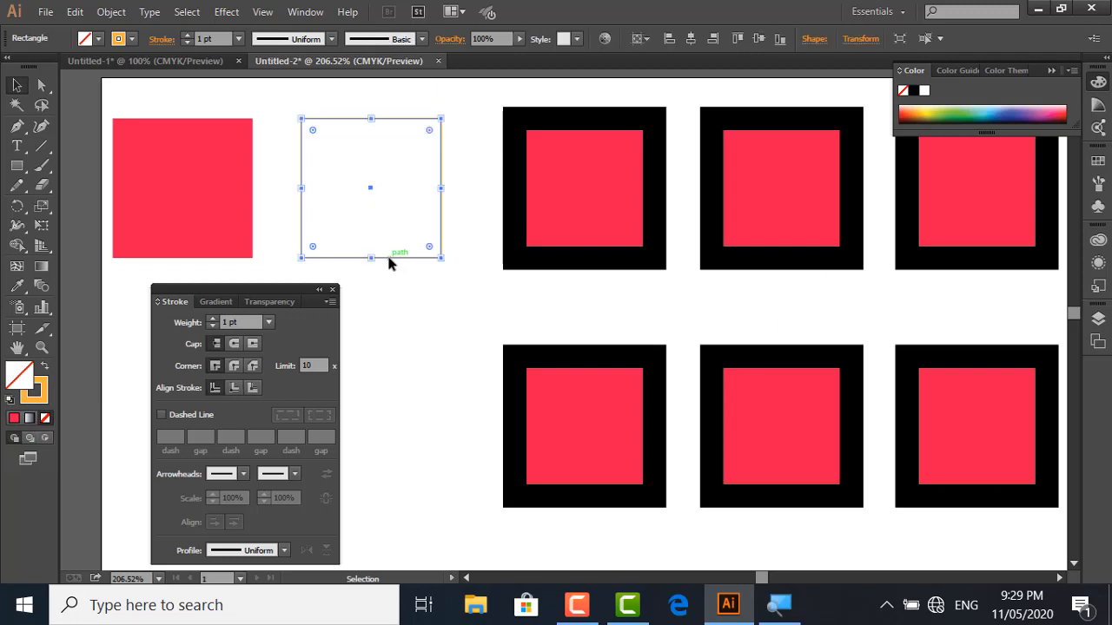
Try a 14 pt stroke weight on the unfilled orange-outlined square, undo it and deselect the square
{"action": "left_click", "coordinate": [563, 127]}
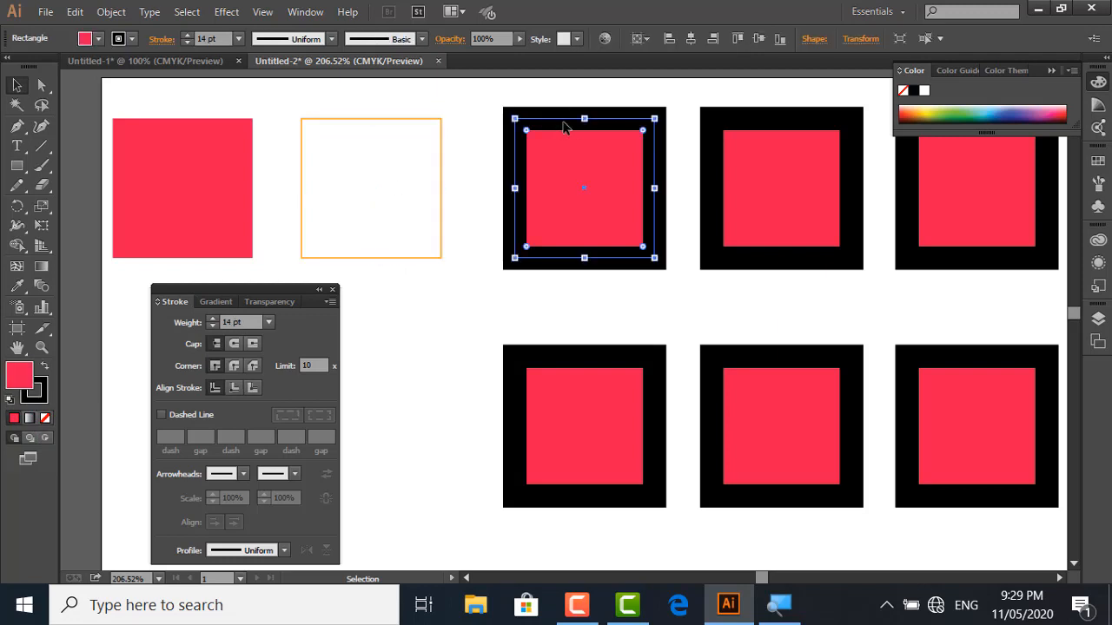
{"action": "left_click", "coordinate": [382, 119]}
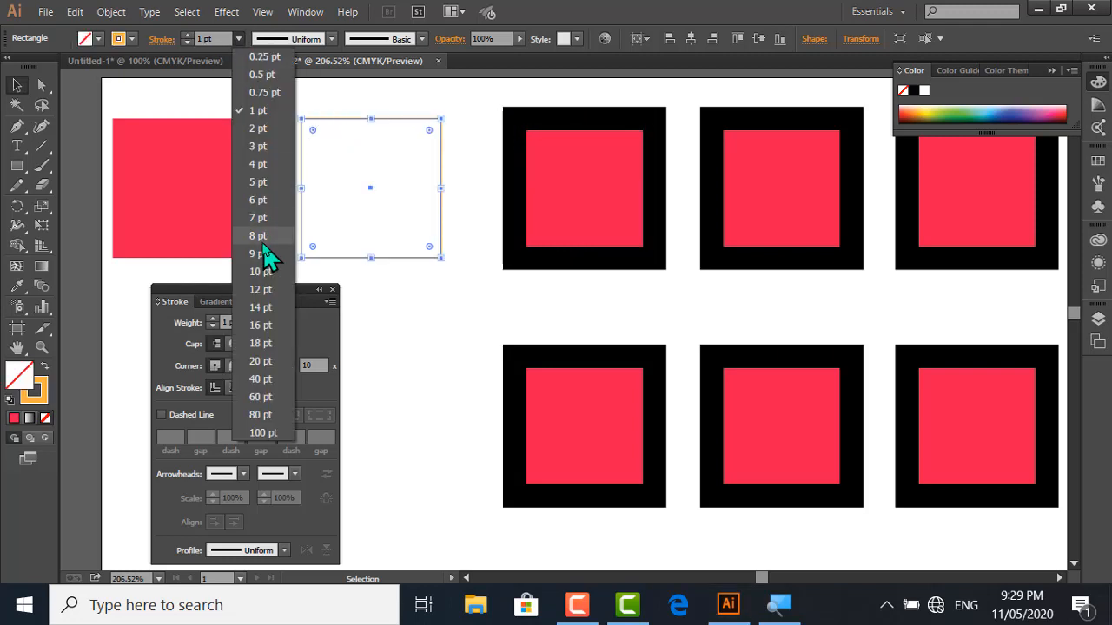
{"action": "left_click", "coordinate": [259, 307]}
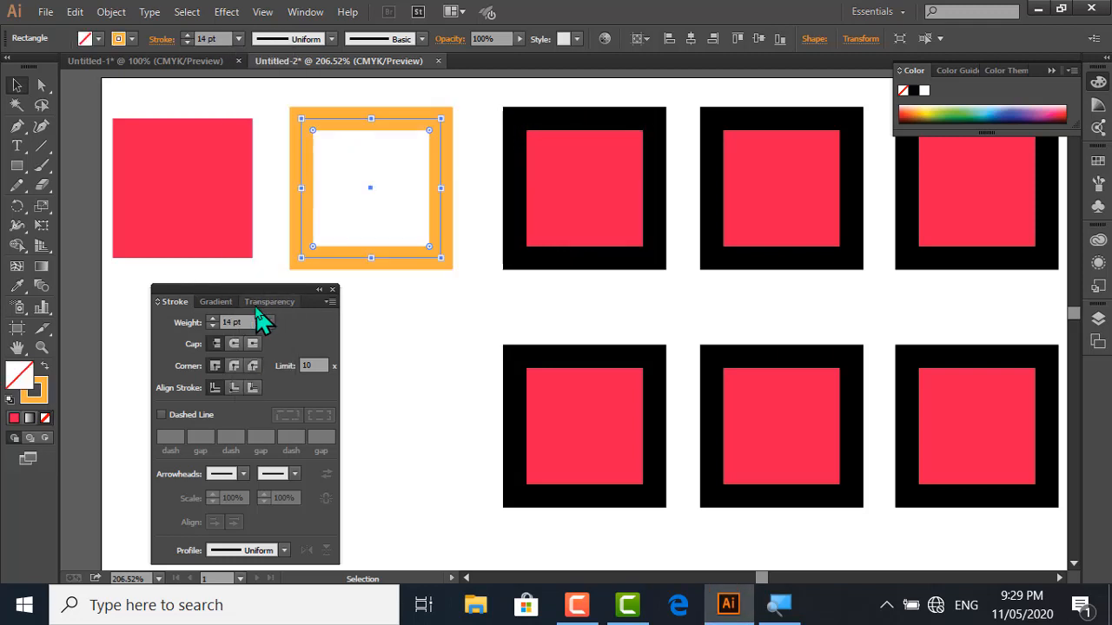
{"action": "left_click", "coordinate": [461, 302]}
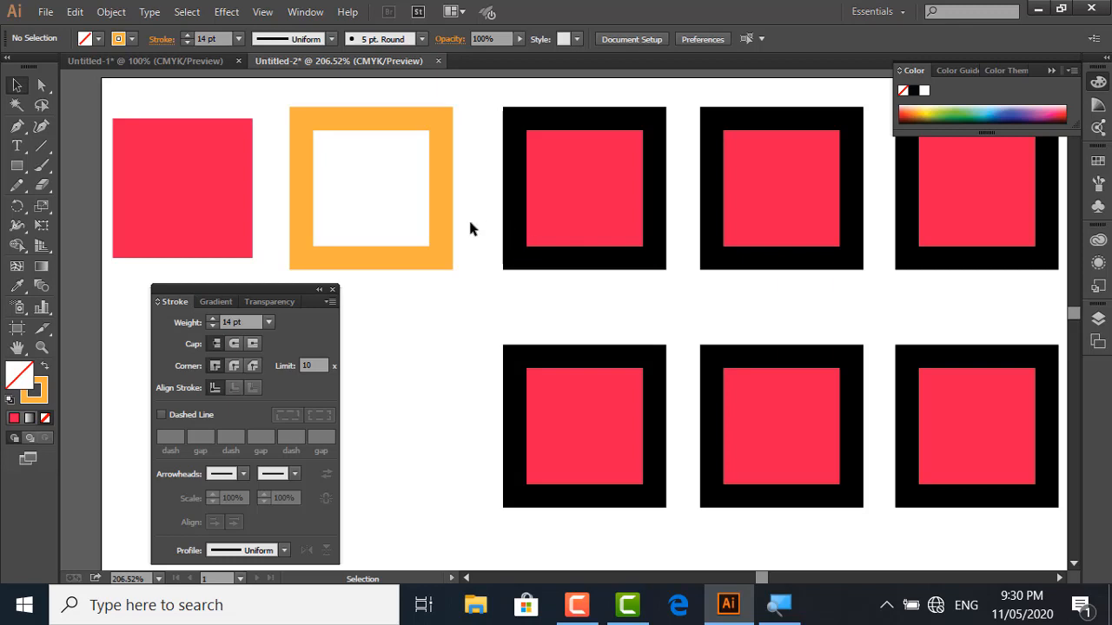
{"action": "key", "text": "ctrl+z"}
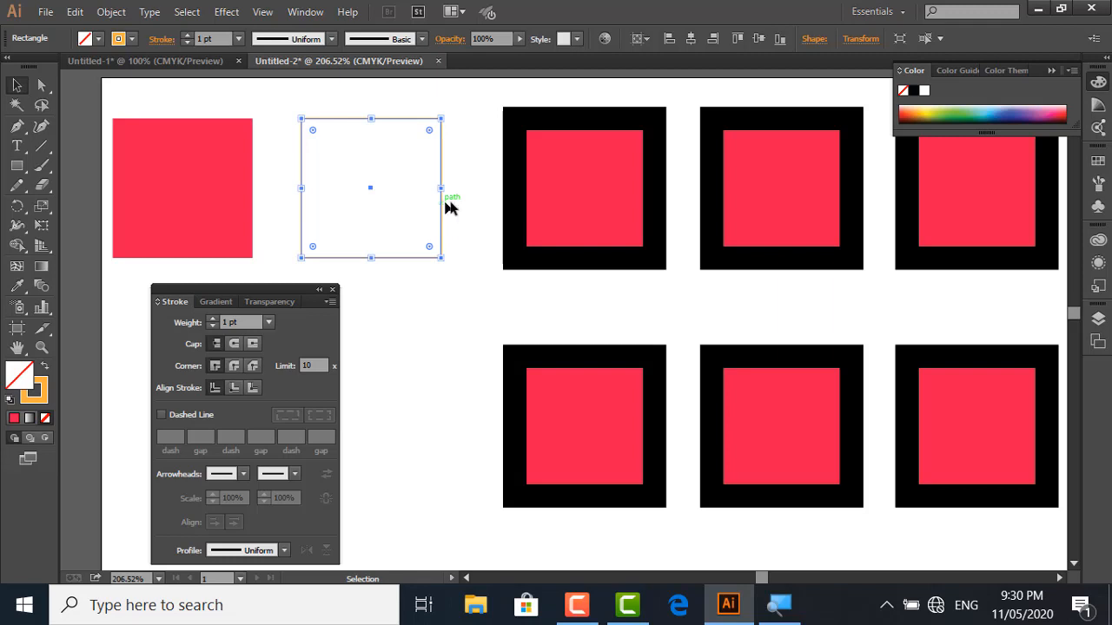
{"action": "left_click", "coordinate": [483, 157]}
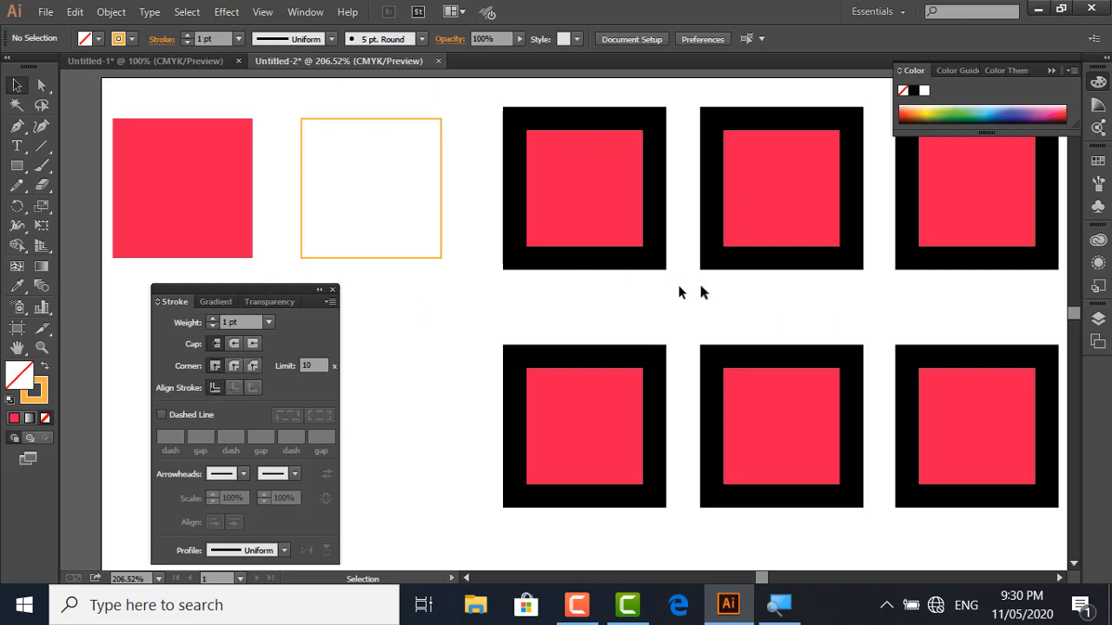
Align the 14 pt stroke of the middle black-bordered square in the first row to the inside and compare it with the neighbouring squares
{"action": "left_click_drag", "start_coordinate": [708, 284], "coordinate": [768, 211]}
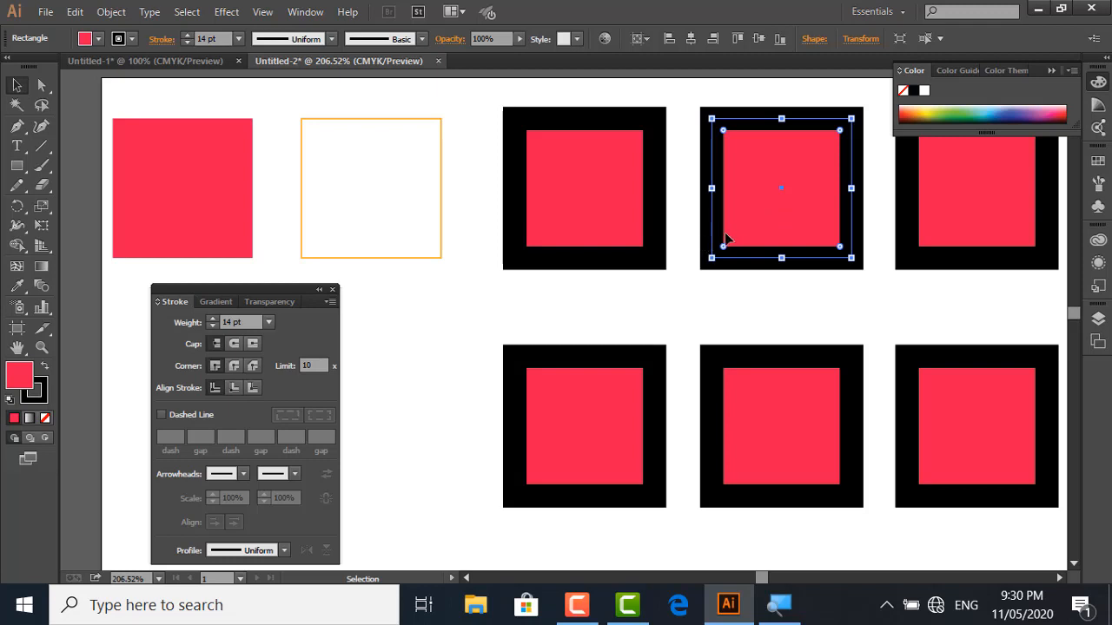
{"action": "left_click", "coordinate": [235, 390]}
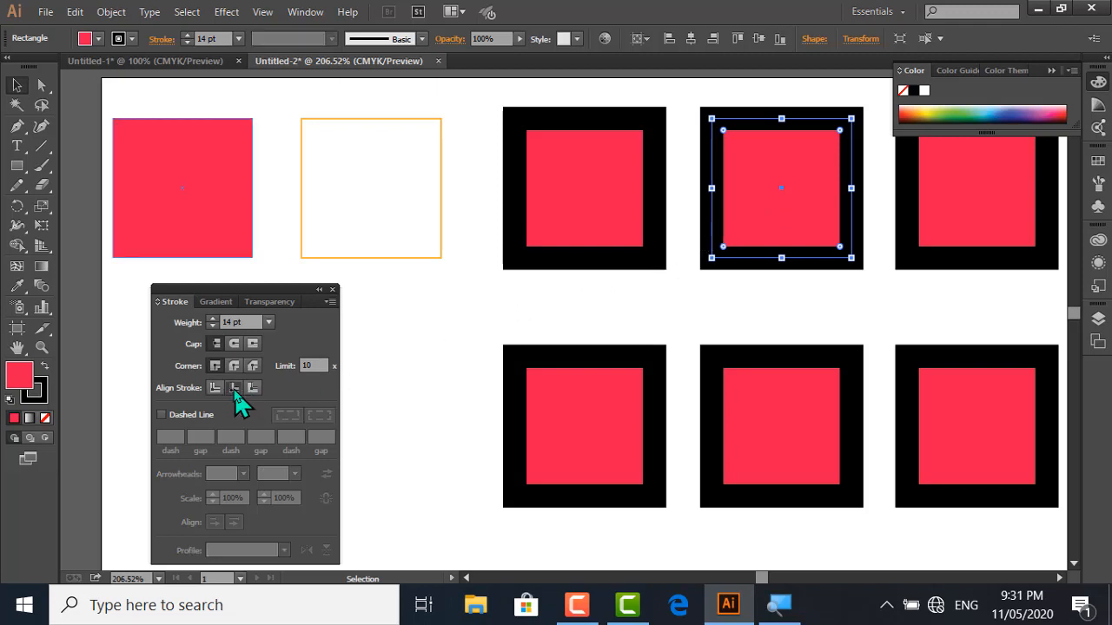
{"action": "left_click", "coordinate": [737, 267]}
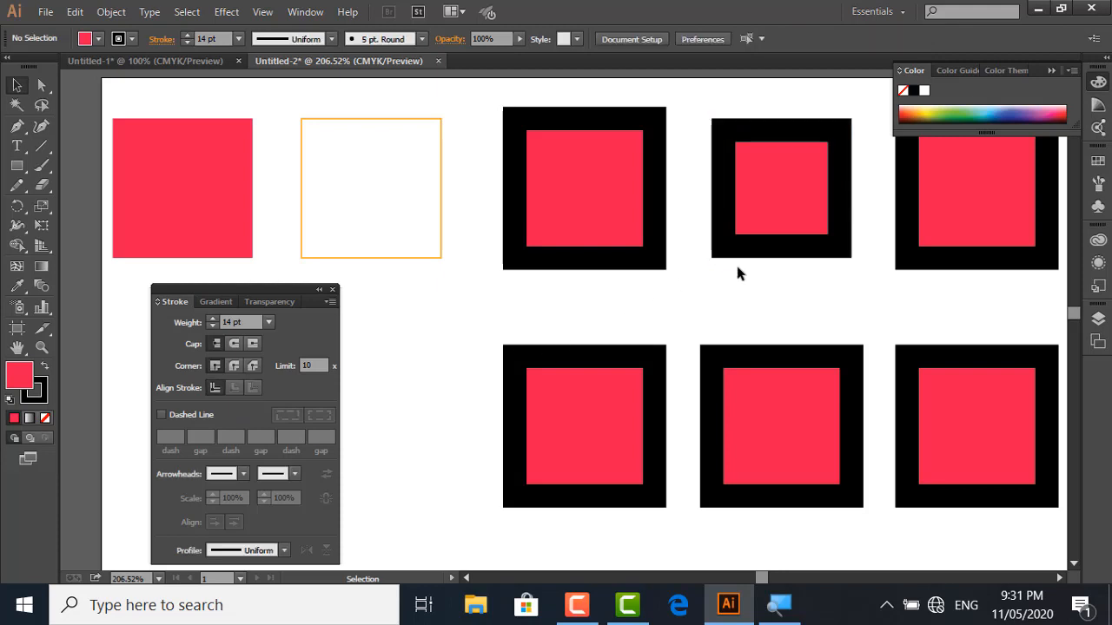
{"action": "left_click", "coordinate": [433, 259]}
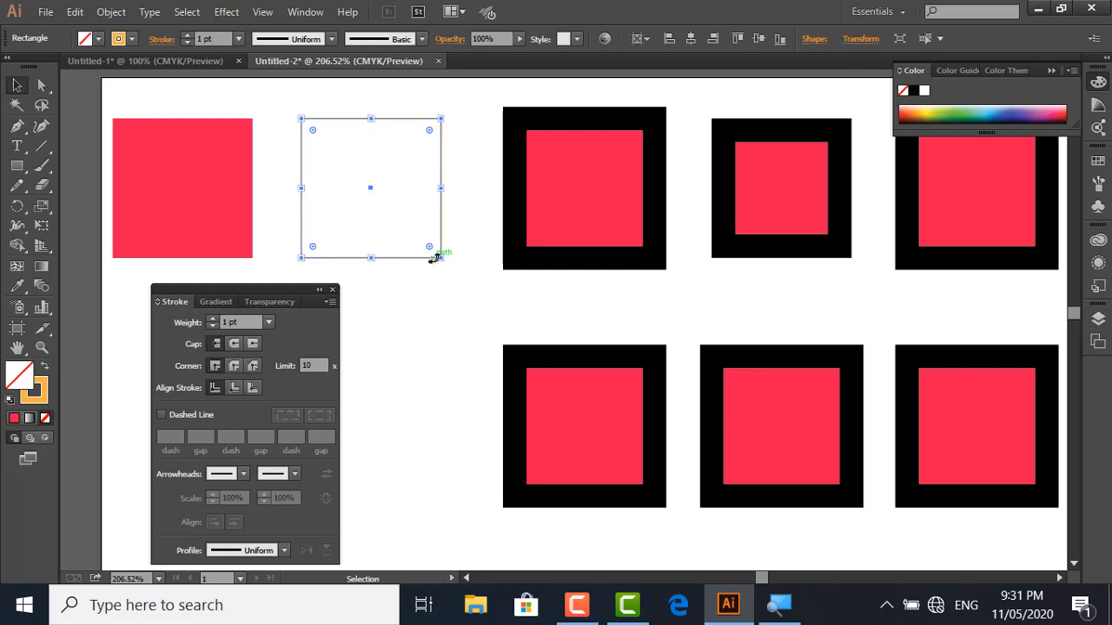
{"action": "left_click", "coordinate": [529, 259]}
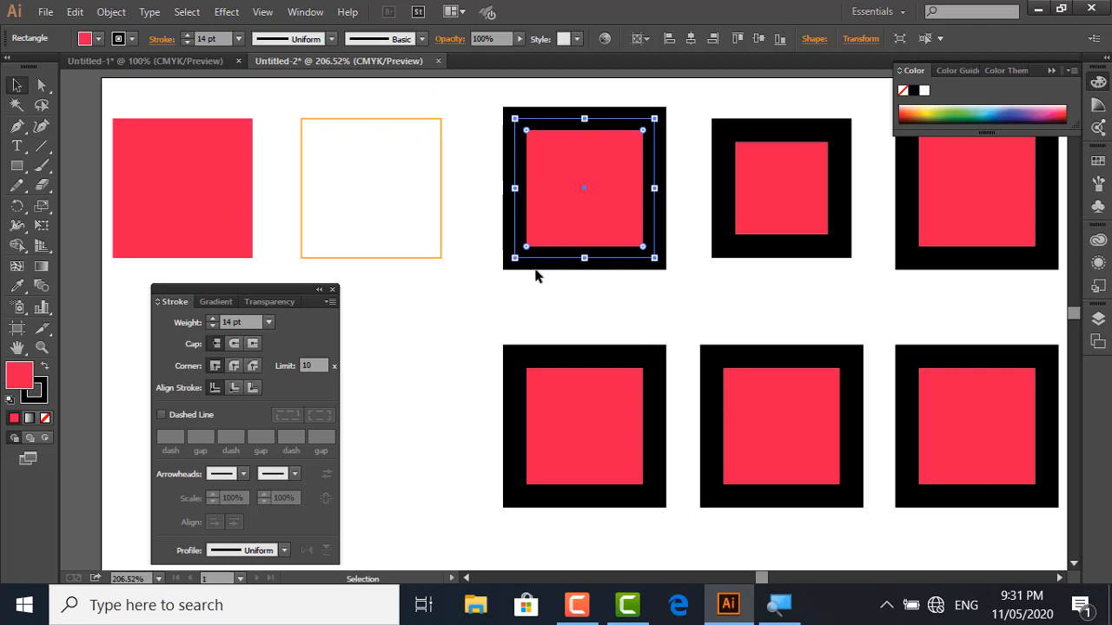
{"action": "left_click", "coordinate": [779, 237]}
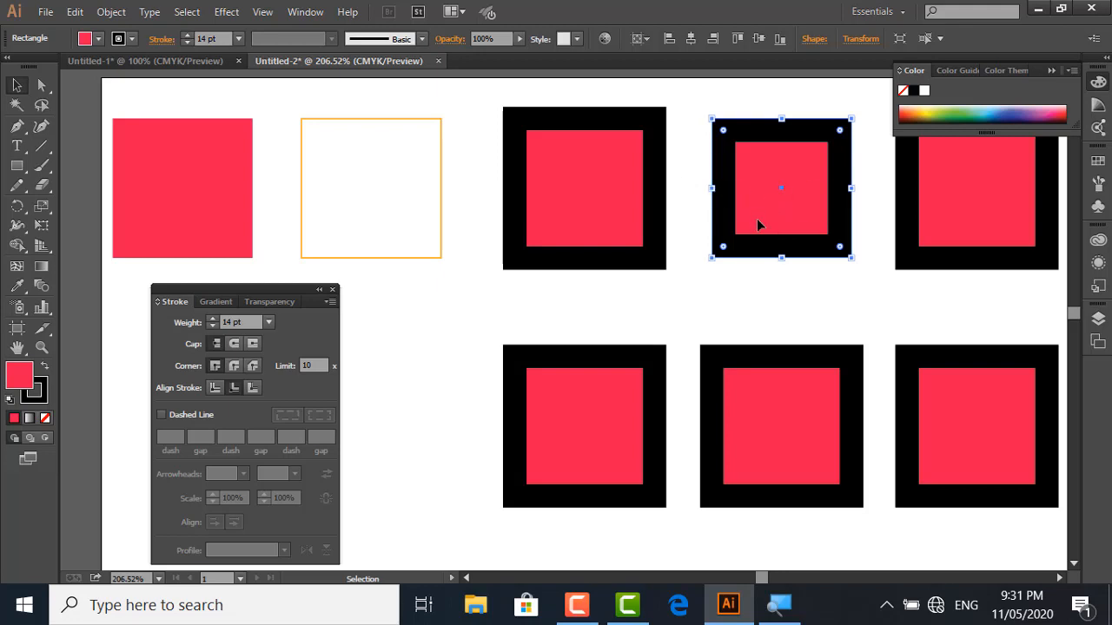
Collapse the Color panel and align the stroke of the third black-bordered square in the first row to the outside
{"action": "left_click", "coordinate": [905, 257]}
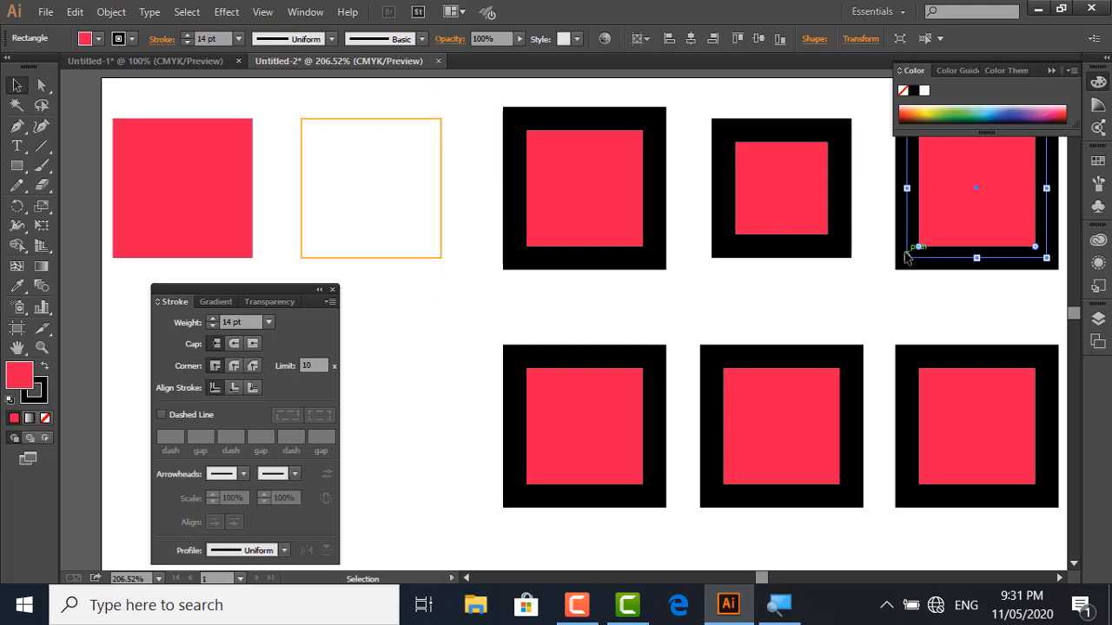
{"action": "left_click", "coordinate": [1052, 70]}
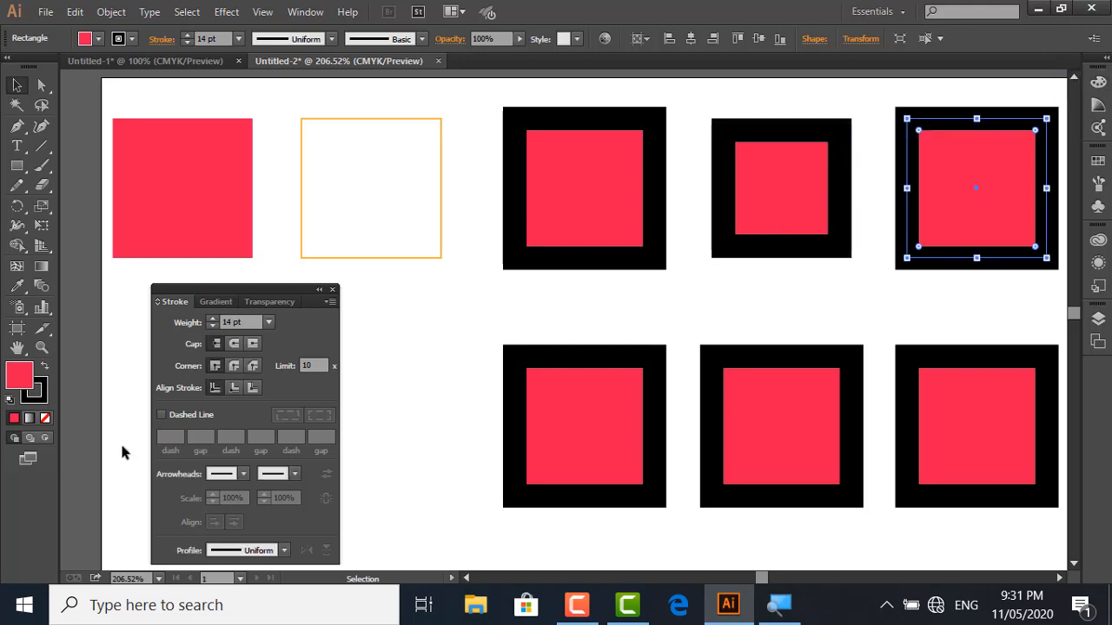
{"action": "left_click", "coordinate": [253, 388]}
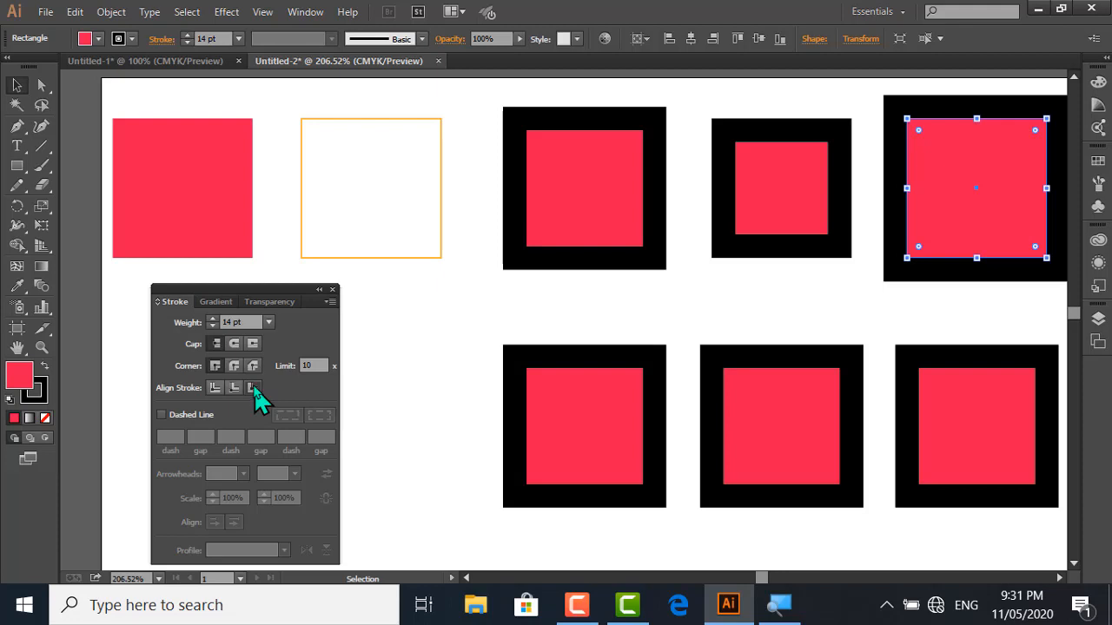
{"action": "left_click", "coordinate": [302, 223]}
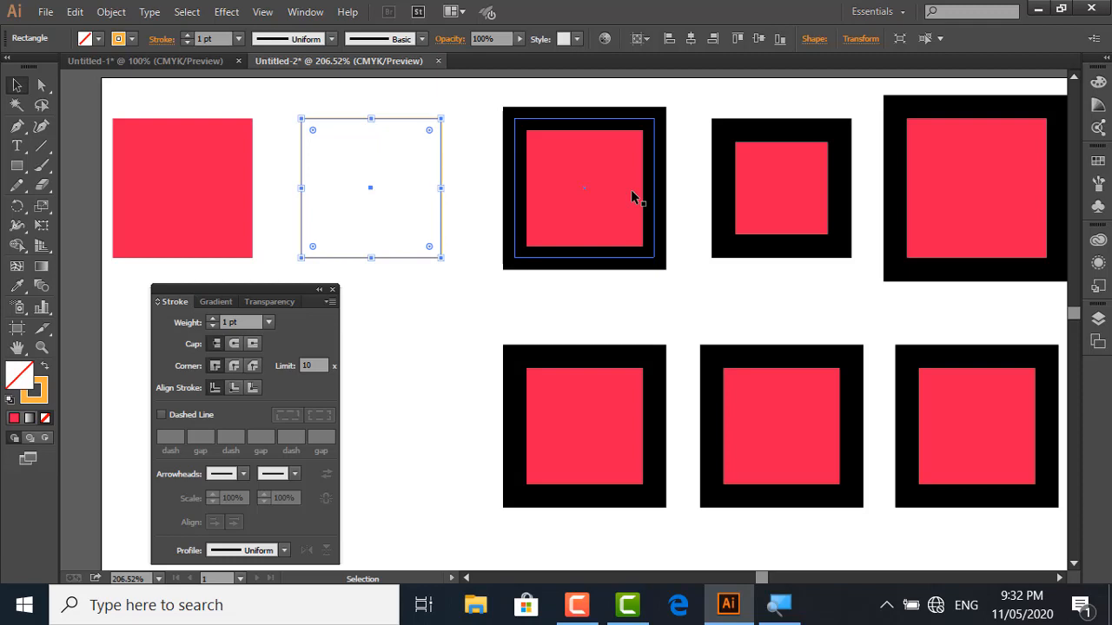
{"action": "left_click", "coordinate": [482, 335]}
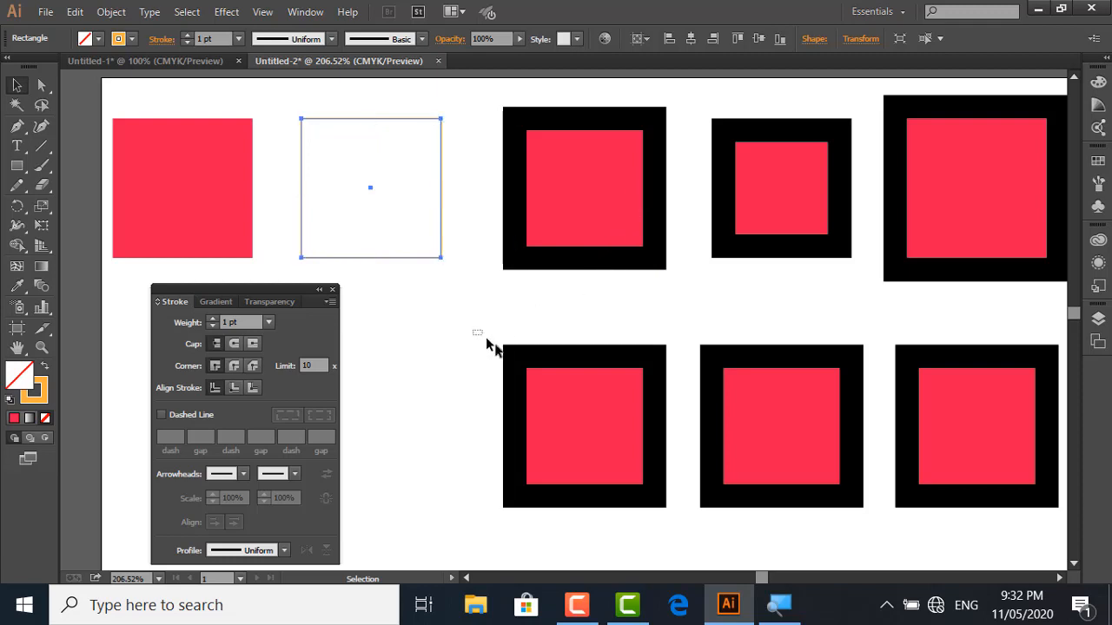
Check the first second-row square's Miter Join setting, then give the middle square in that row a Round Join and deselect it
{"action": "left_click", "coordinate": [546, 382]}
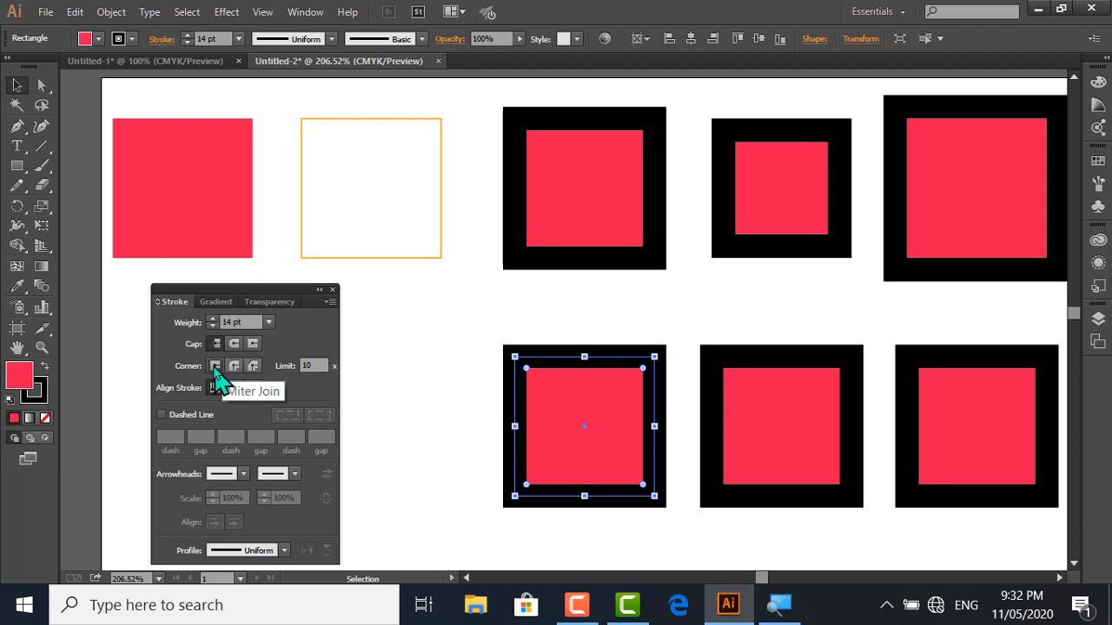
{"action": "left_click_drag", "start_coordinate": [712, 318], "coordinate": [756, 397]}
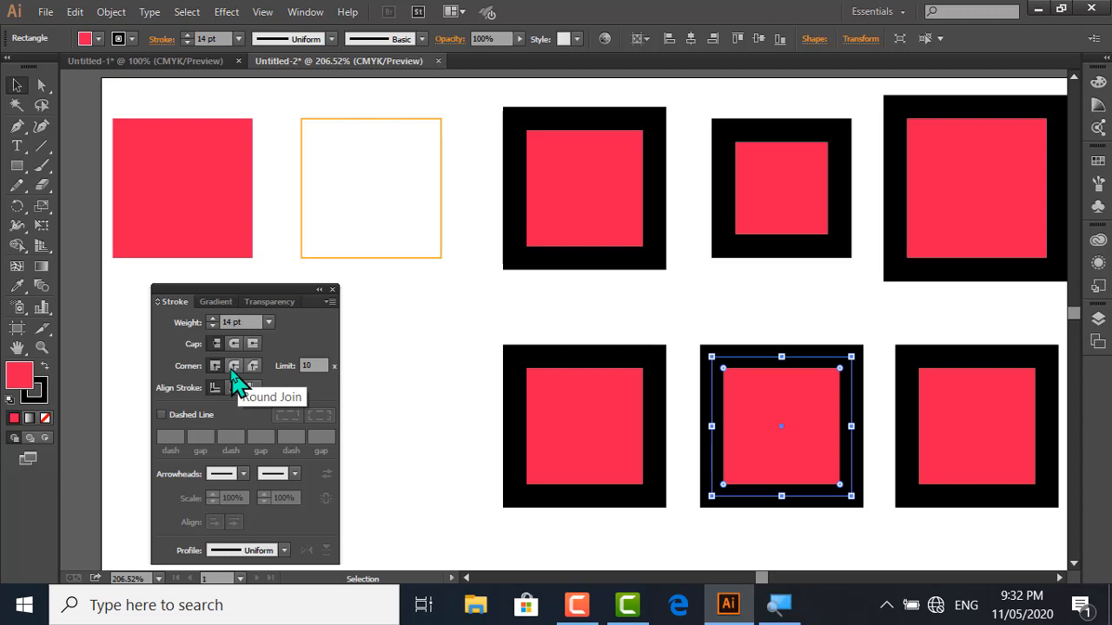
{"action": "left_click", "coordinate": [232, 368]}
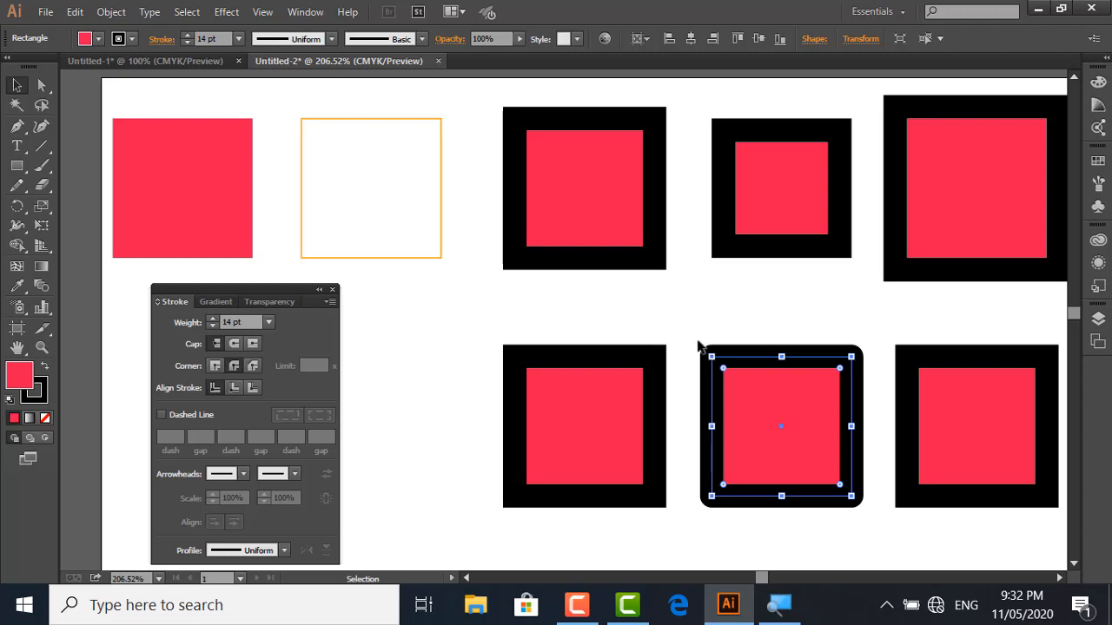
{"action": "left_click", "coordinate": [909, 338]}
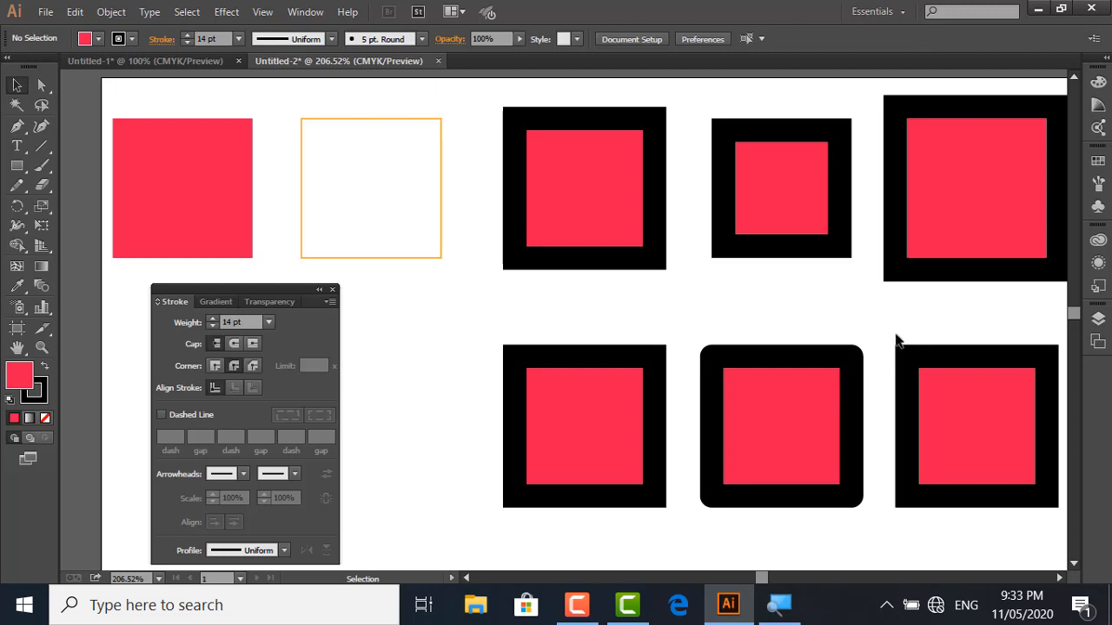
Give the stroke of the third square in the second row a Bevel Join and deselect it
{"action": "left_click_drag", "start_coordinate": [895, 332], "coordinate": [931, 374]}
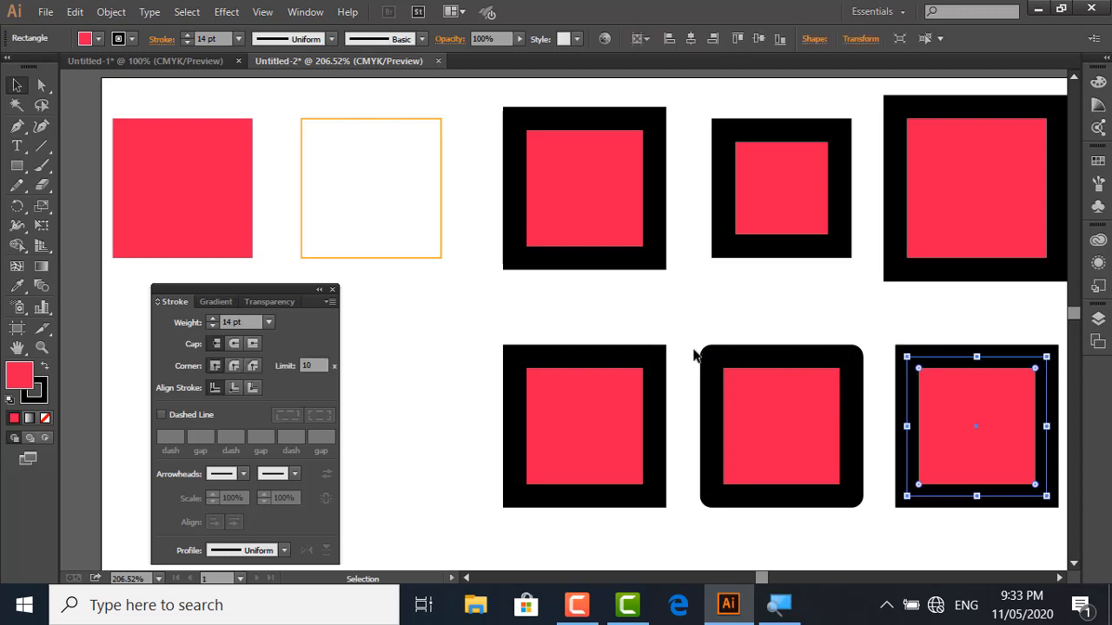
{"action": "left_click", "coordinate": [250, 365]}
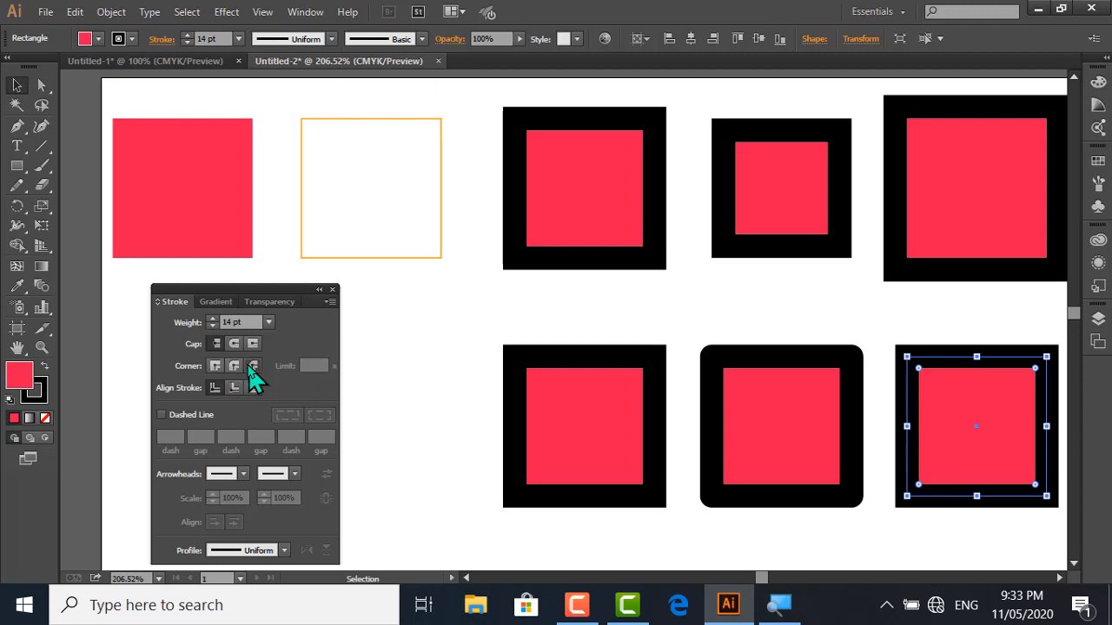
{"action": "left_click", "coordinate": [869, 339]}
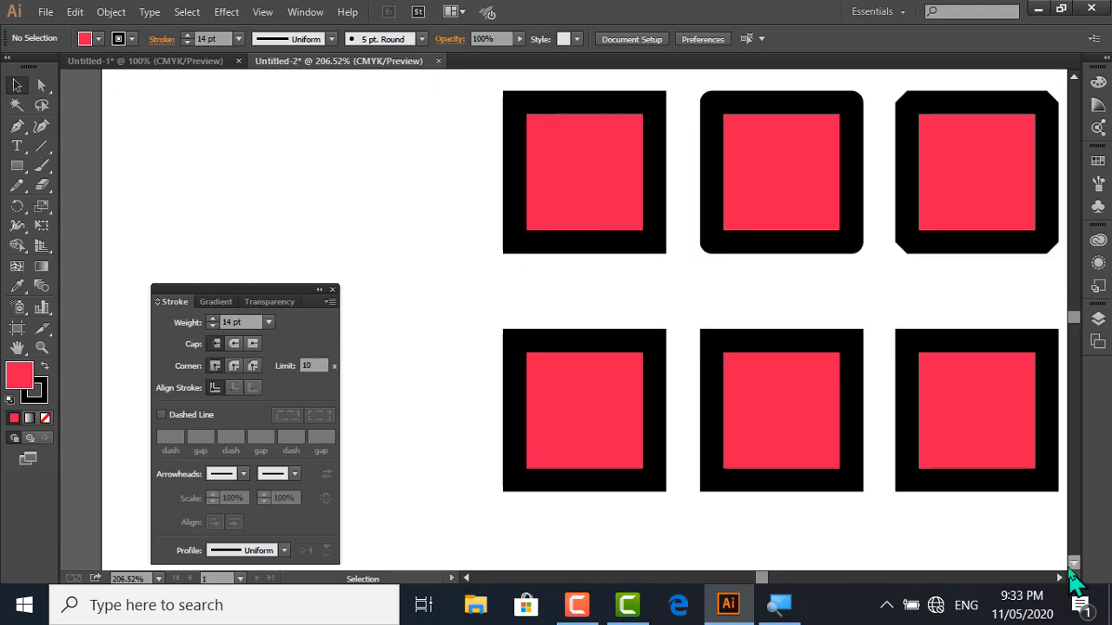
Bring the three thick black lines below the squares into view and move the Stroke panel away from them
{"action": "left_click", "coordinate": [1074, 564]}
{"action": "left_click", "coordinate": [1074, 563]}
{"action": "left_click", "coordinate": [1074, 564]}
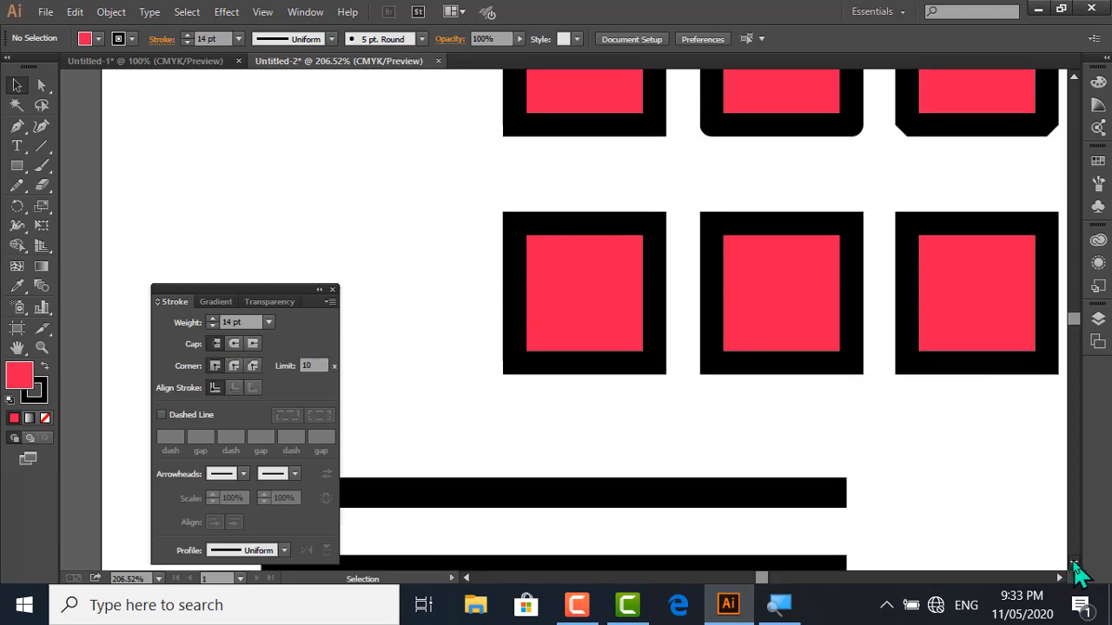
{"action": "left_click", "coordinate": [1075, 564]}
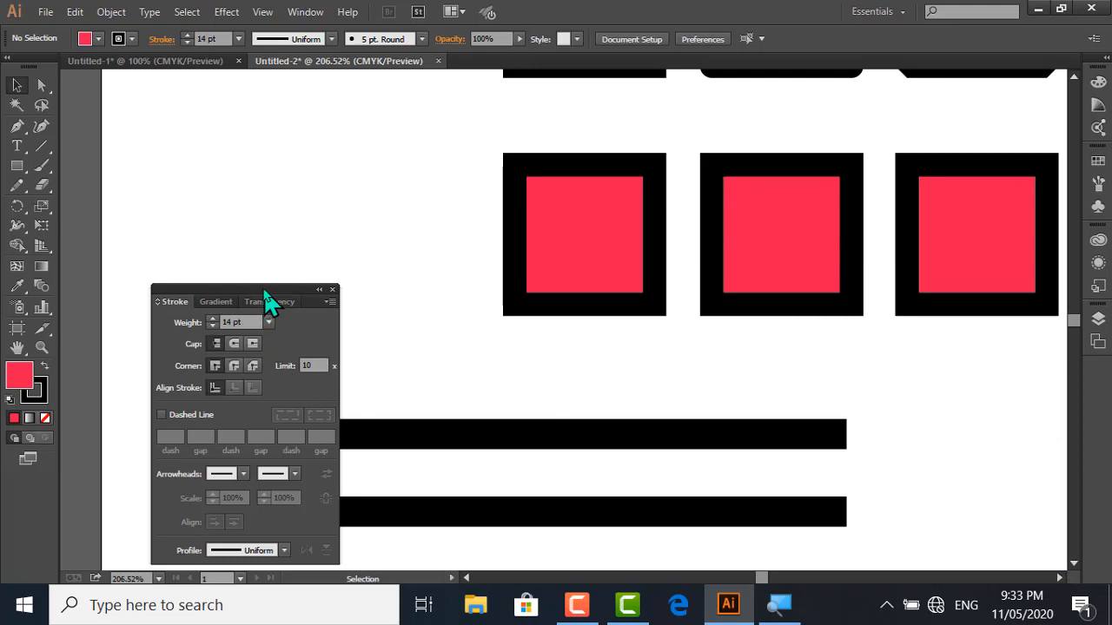
{"action": "left_click_drag", "start_coordinate": [266, 301], "coordinate": [241, 138]}
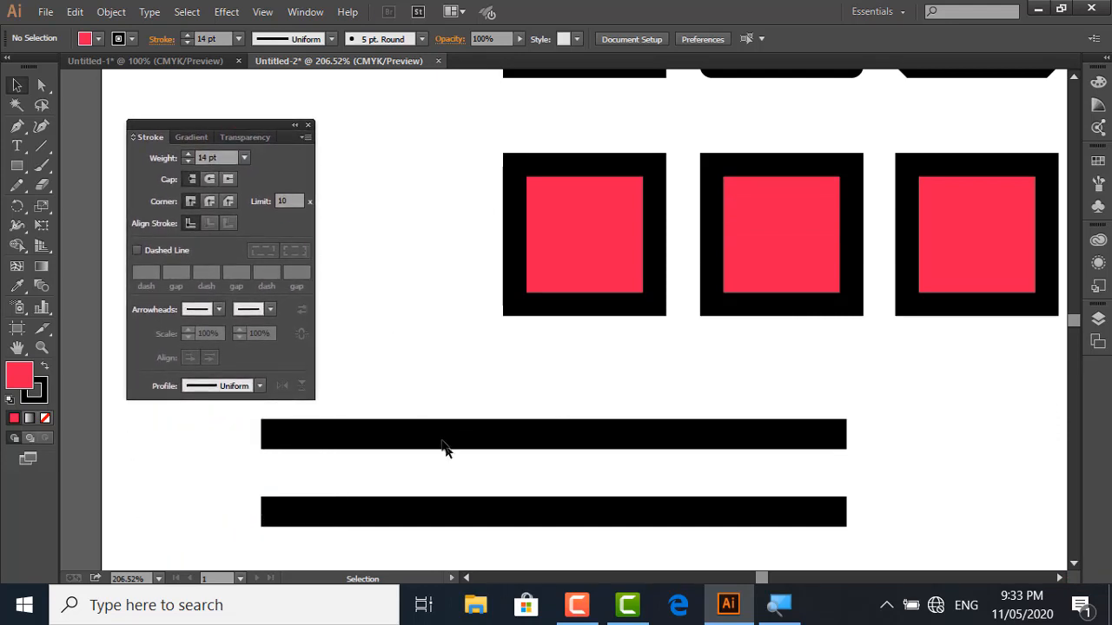
{"action": "left_click_drag", "start_coordinate": [408, 377], "coordinate": [427, 461]}
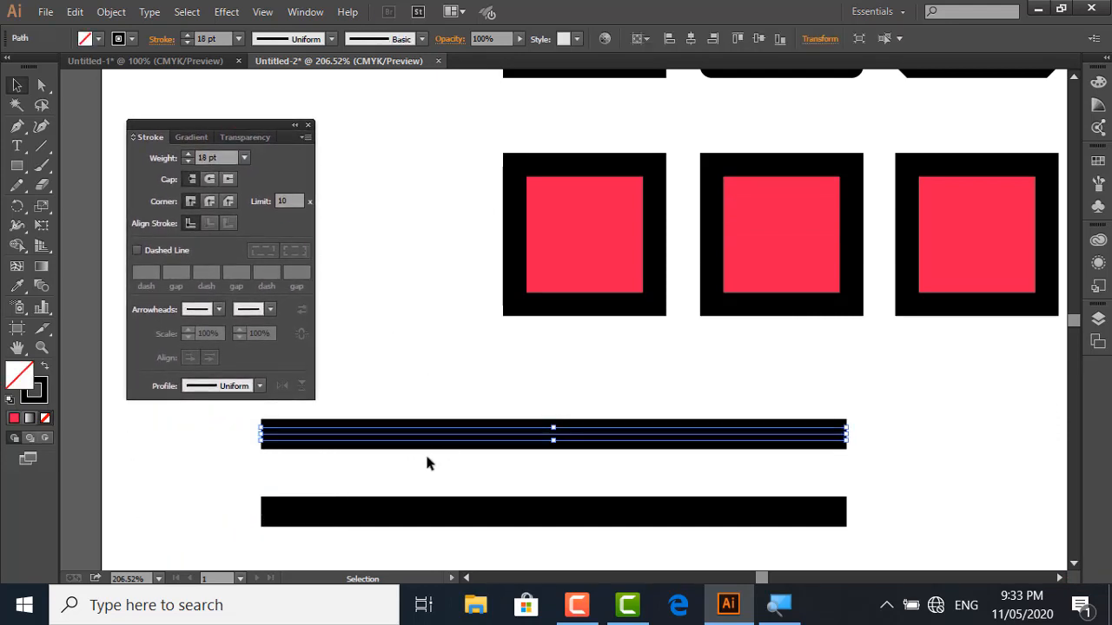
{"action": "left_click", "coordinate": [466, 357]}
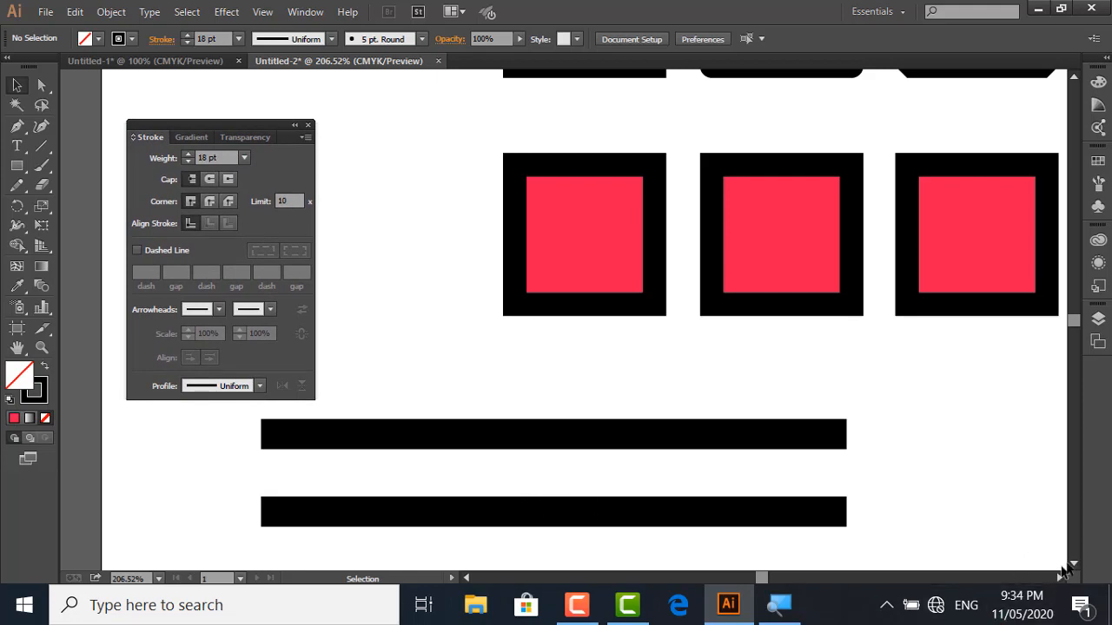
{"action": "left_click", "coordinate": [1074, 563]}
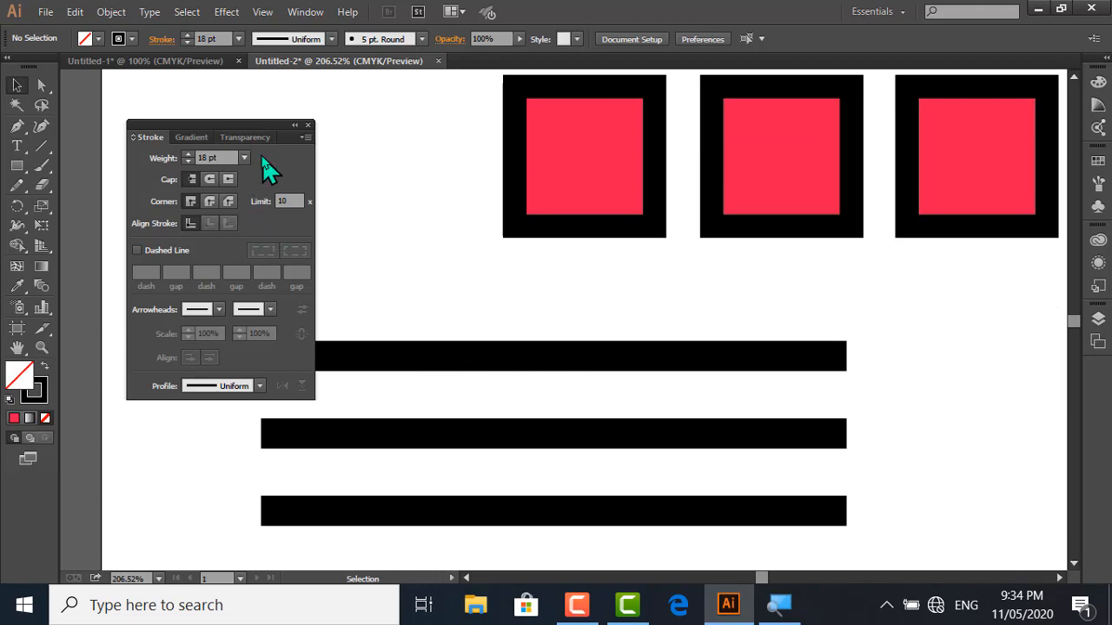
{"action": "left_click_drag", "start_coordinate": [248, 125], "coordinate": [221, 117]}
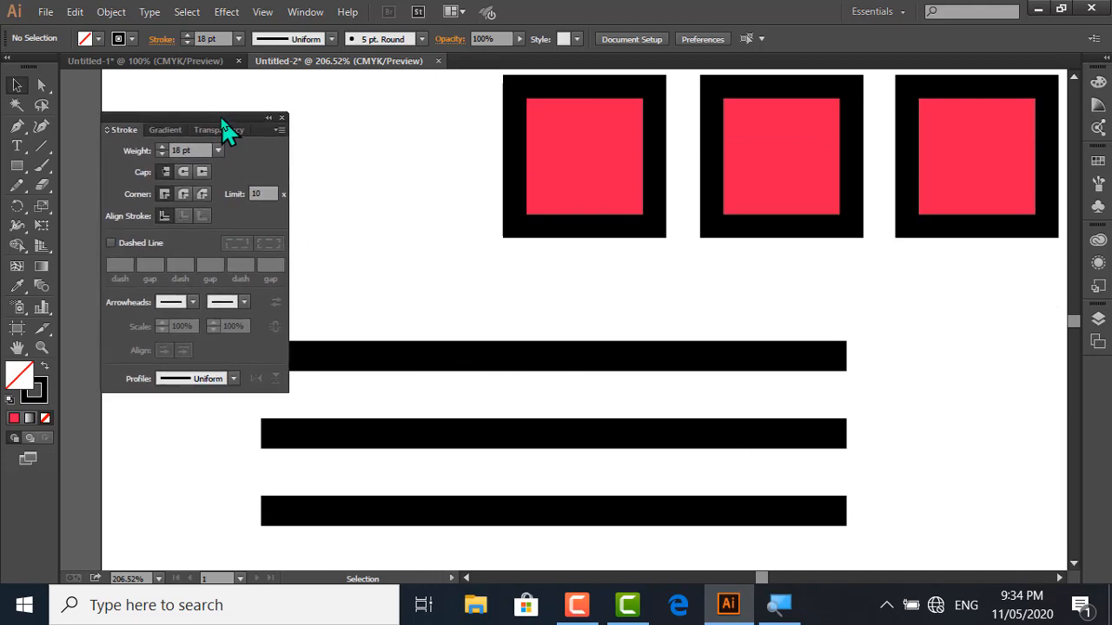
Apply a Round Cap to the middle black line and a Projecting Cap to the lowest black line
{"action": "left_click", "coordinate": [432, 433]}
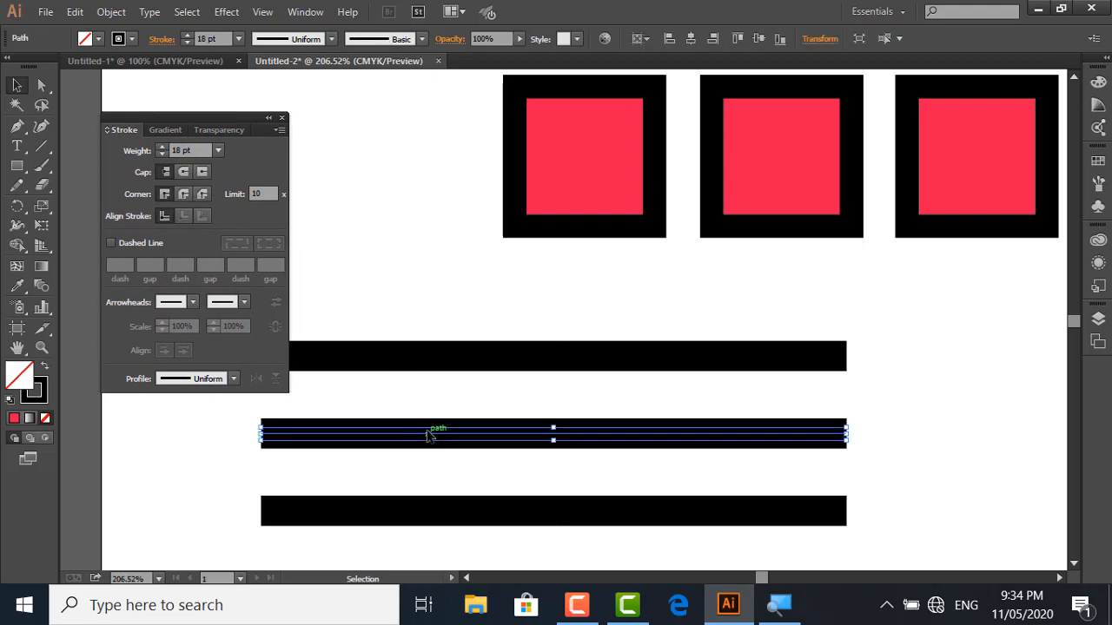
{"action": "left_click", "coordinate": [183, 173]}
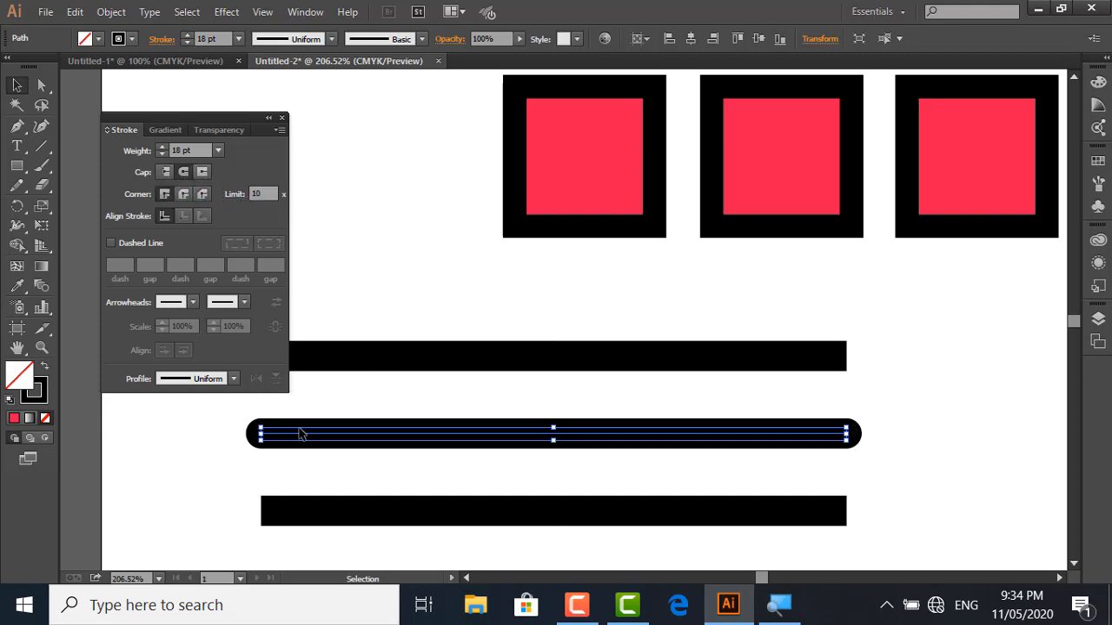
{"action": "left_click", "coordinate": [282, 513]}
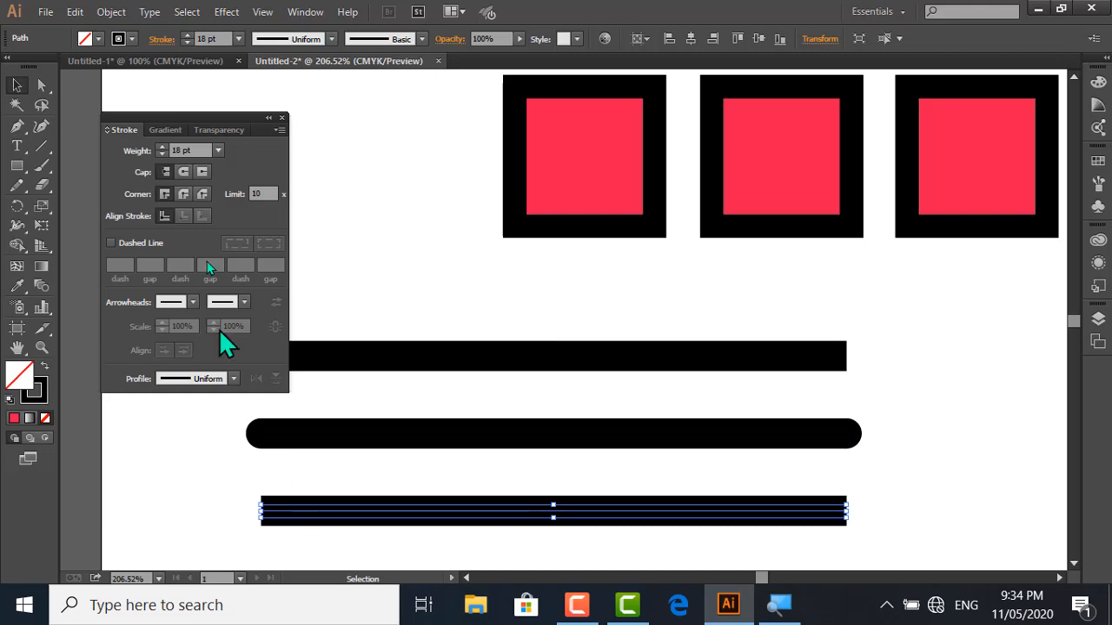
{"action": "left_click", "coordinate": [202, 172]}
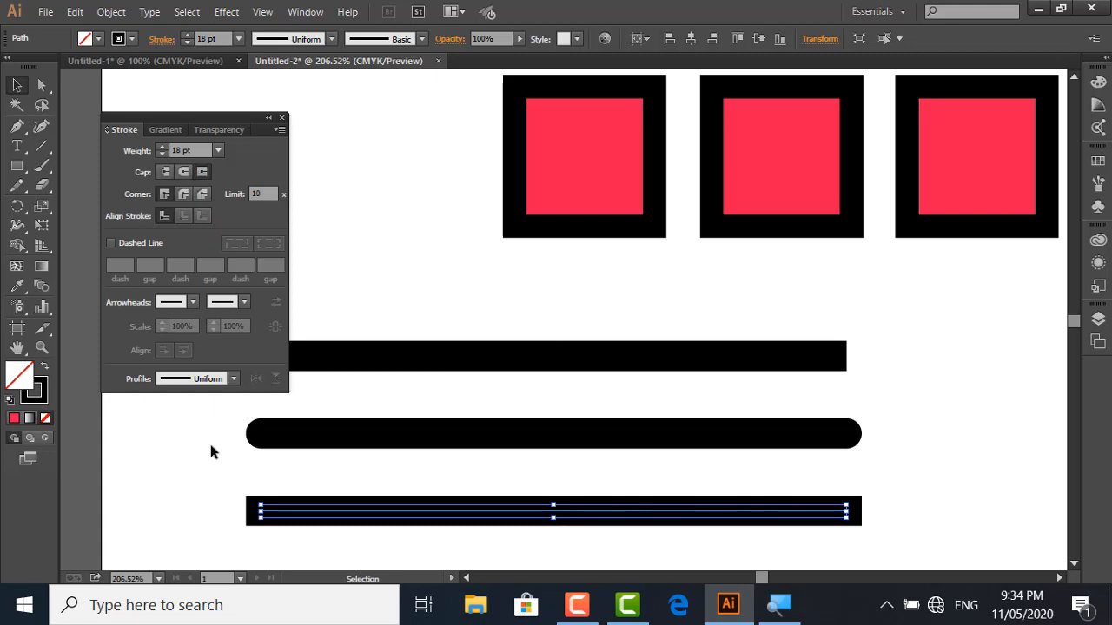
Select the lowest and the top visible black lines in turn to compare their cap ends with their paths, leaving nothing selected
{"action": "left_click", "coordinate": [242, 487]}
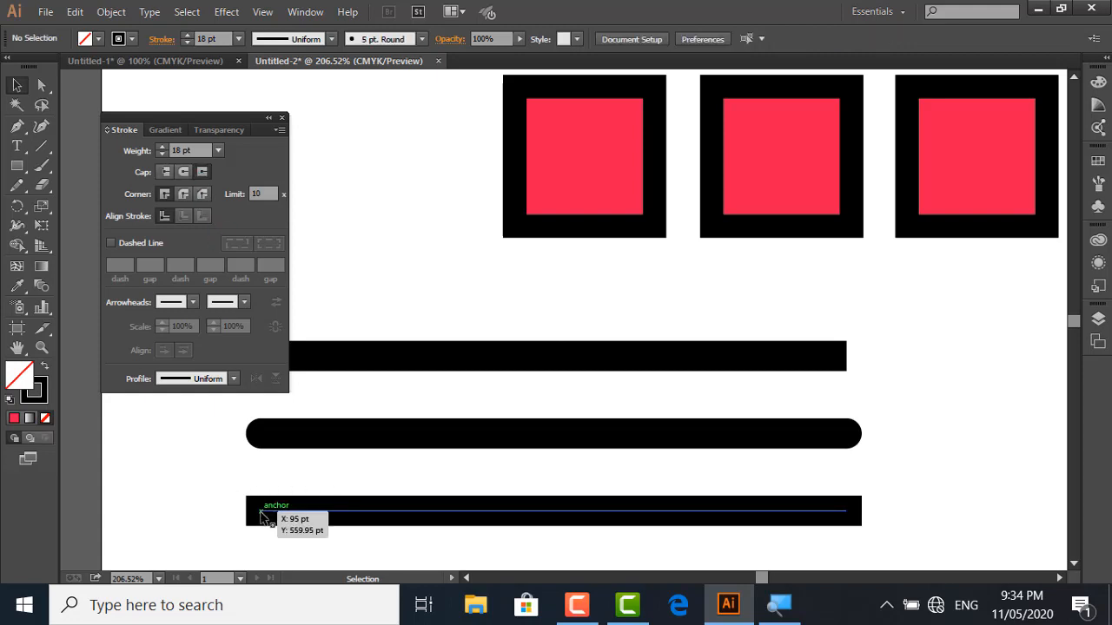
{"action": "left_click", "coordinate": [260, 516]}
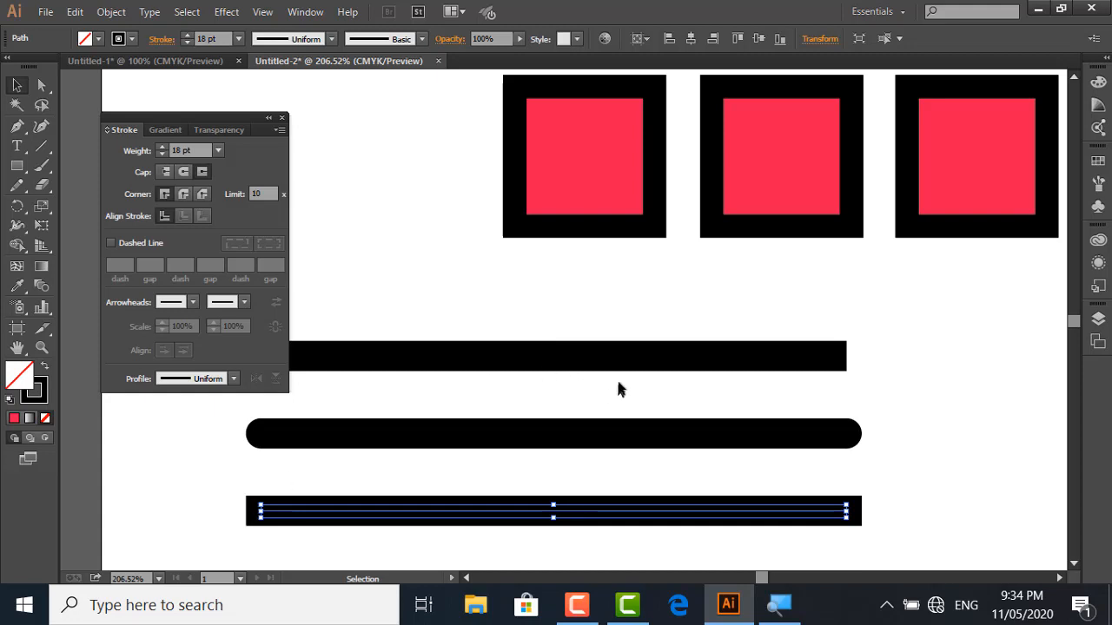
{"action": "key", "text": "ctrl+shift+a"}
{"action": "left_click_drag", "start_coordinate": [603, 331], "coordinate": [598, 379]}
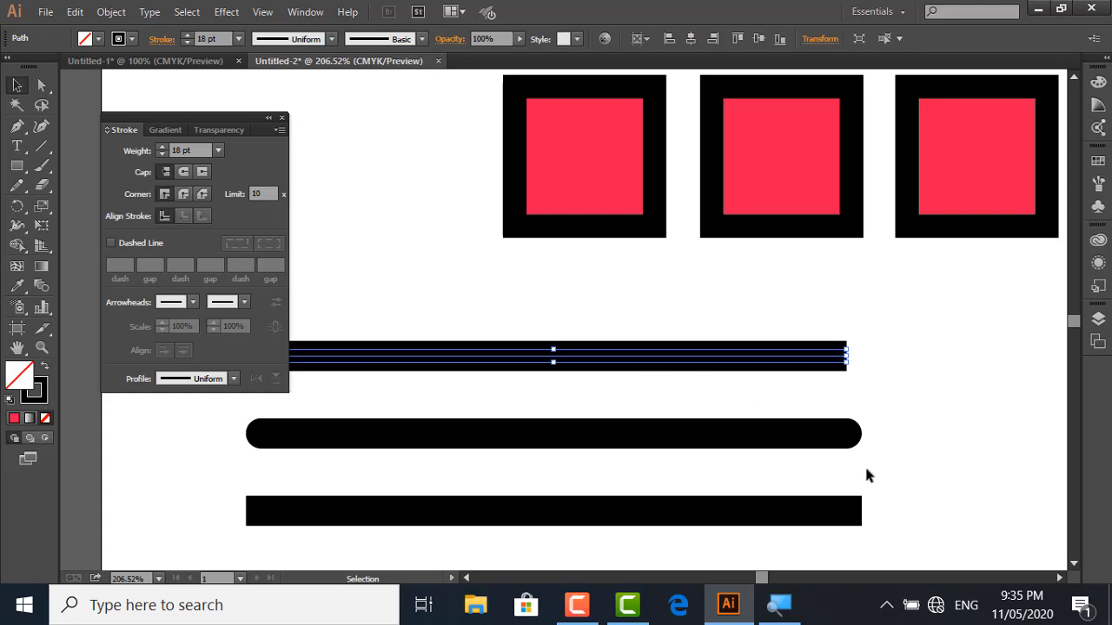
{"action": "left_click_drag", "start_coordinate": [865, 399], "coordinate": [852, 530]}
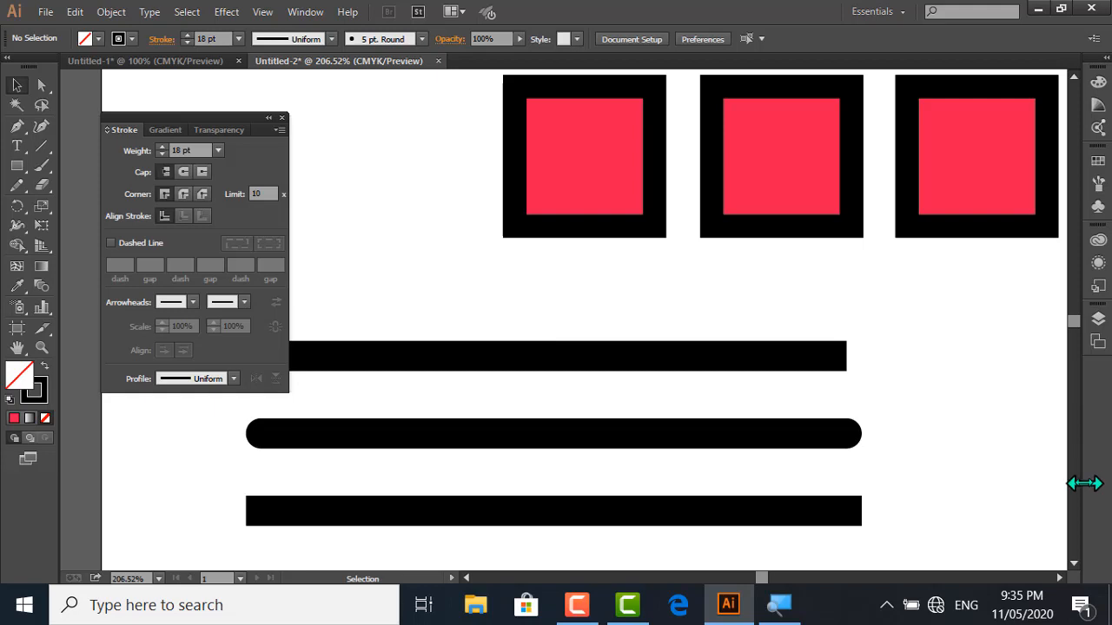
Make the stroke of the fourth black line, just below the projecting-cap line, dashed with a 12 pt dash
{"action": "left_click", "coordinate": [1073, 560]}
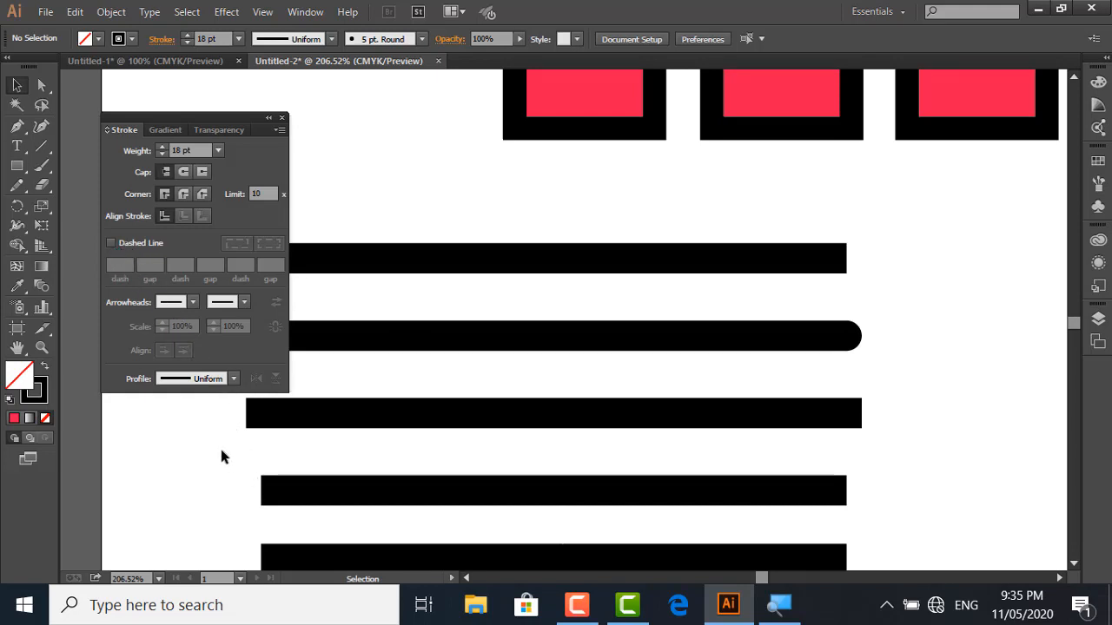
{"action": "left_click_drag", "start_coordinate": [231, 462], "coordinate": [315, 509]}
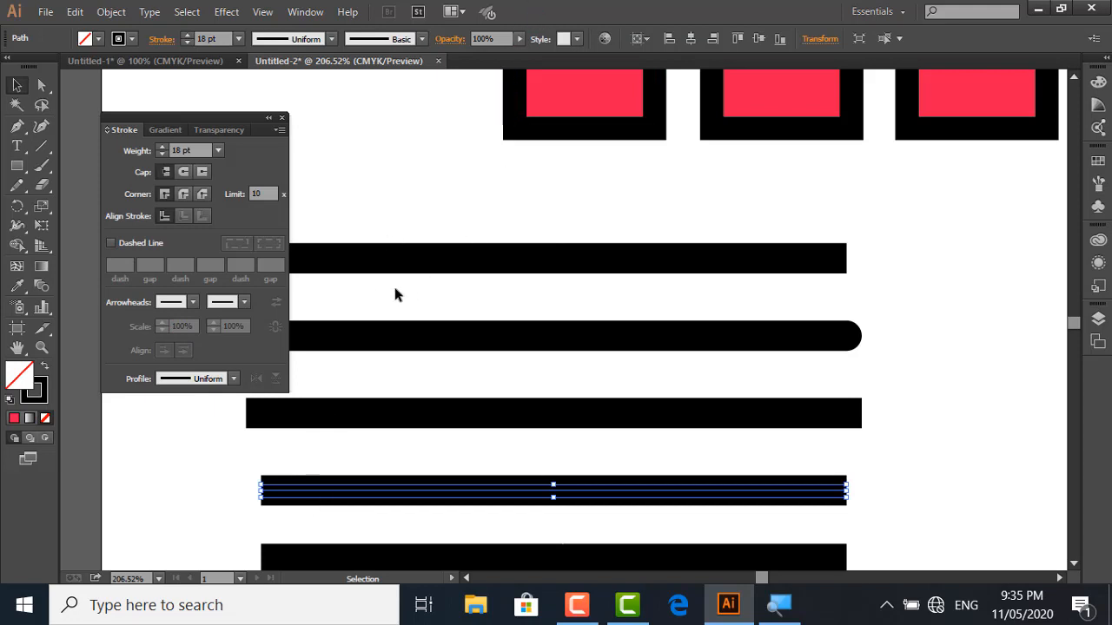
{"action": "left_click", "coordinate": [128, 246]}
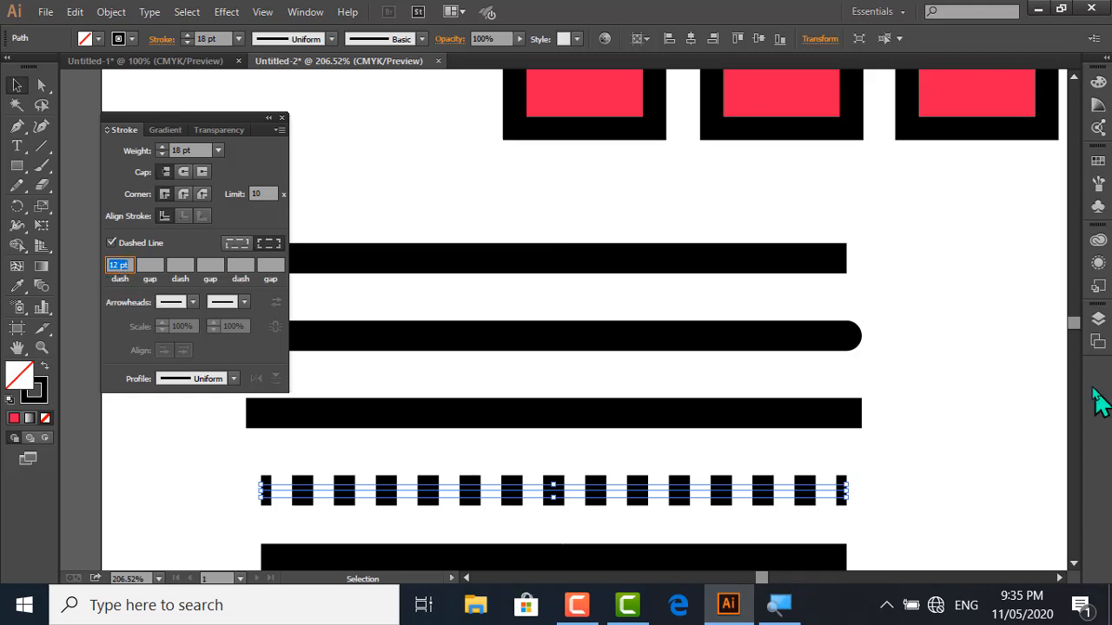
Give the fifth black line a 2 pt stroke weight and a dashed stroke with a 2 pt dash
{"action": "left_click", "coordinate": [1072, 561]}
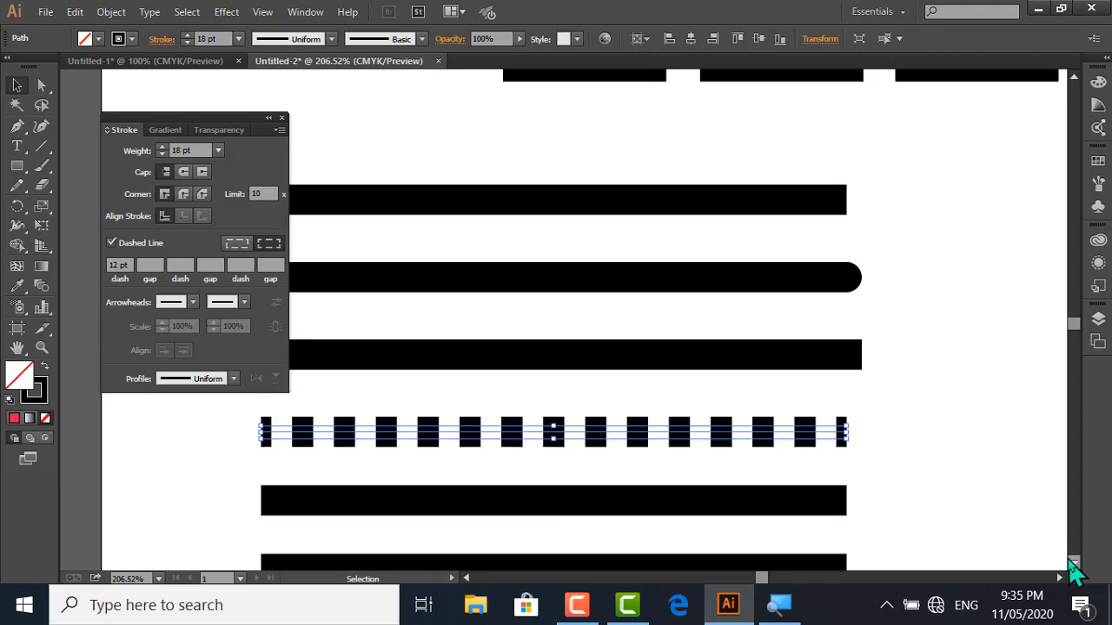
{"action": "left_click", "coordinate": [1072, 561]}
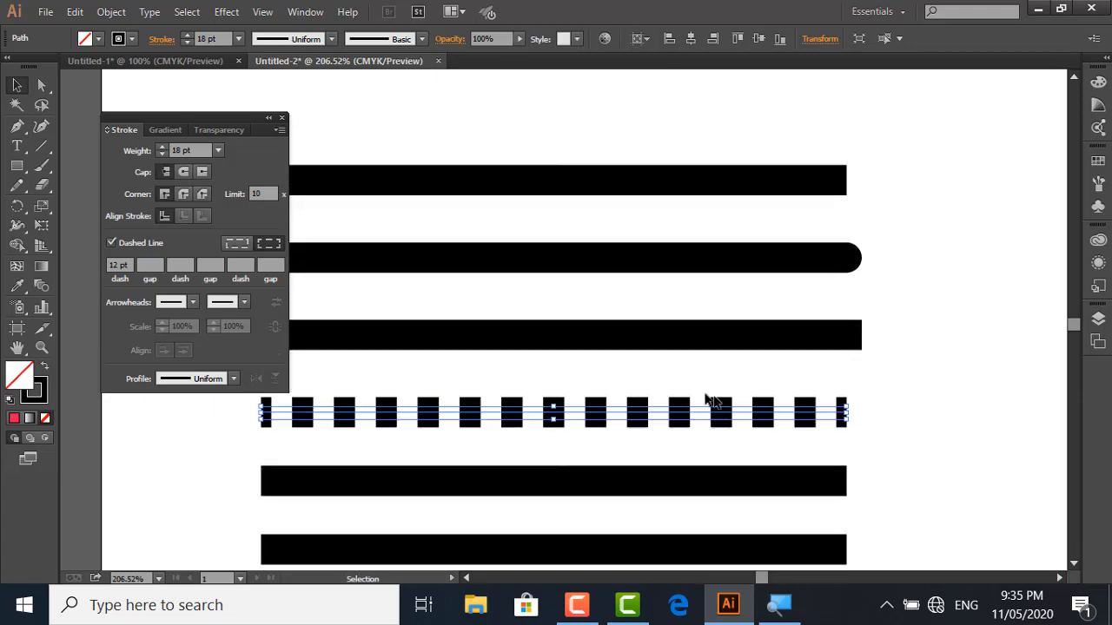
{"action": "left_click_drag", "start_coordinate": [866, 472], "coordinate": [662, 492]}
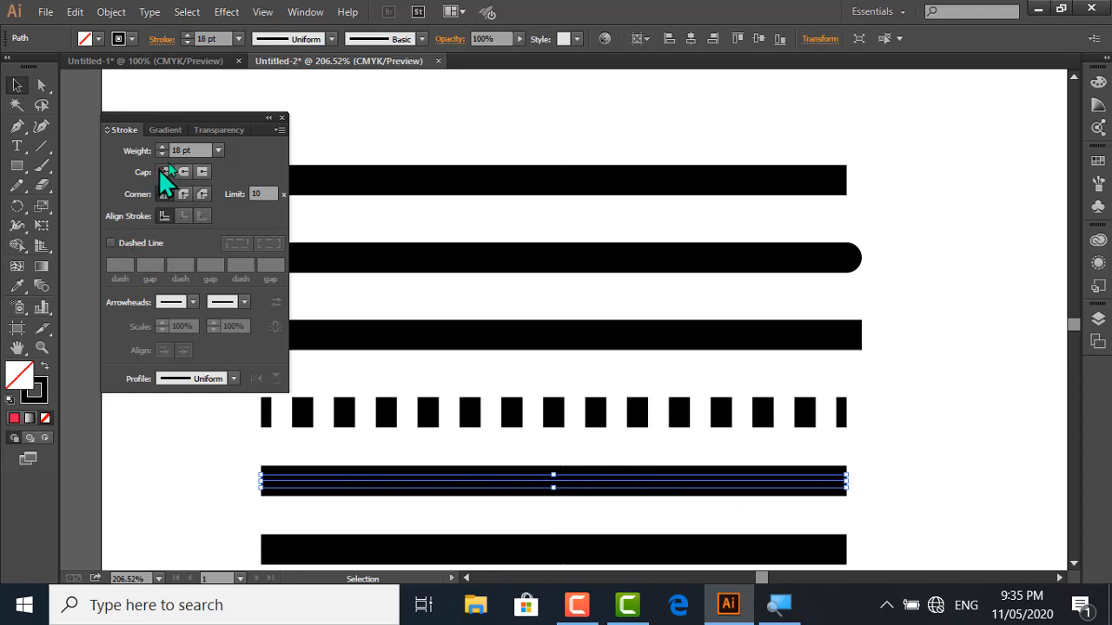
{"action": "double_click", "coordinate": [174, 150]}
{"action": "type", "text": "2"}
{"action": "left_click", "coordinate": [111, 244]}
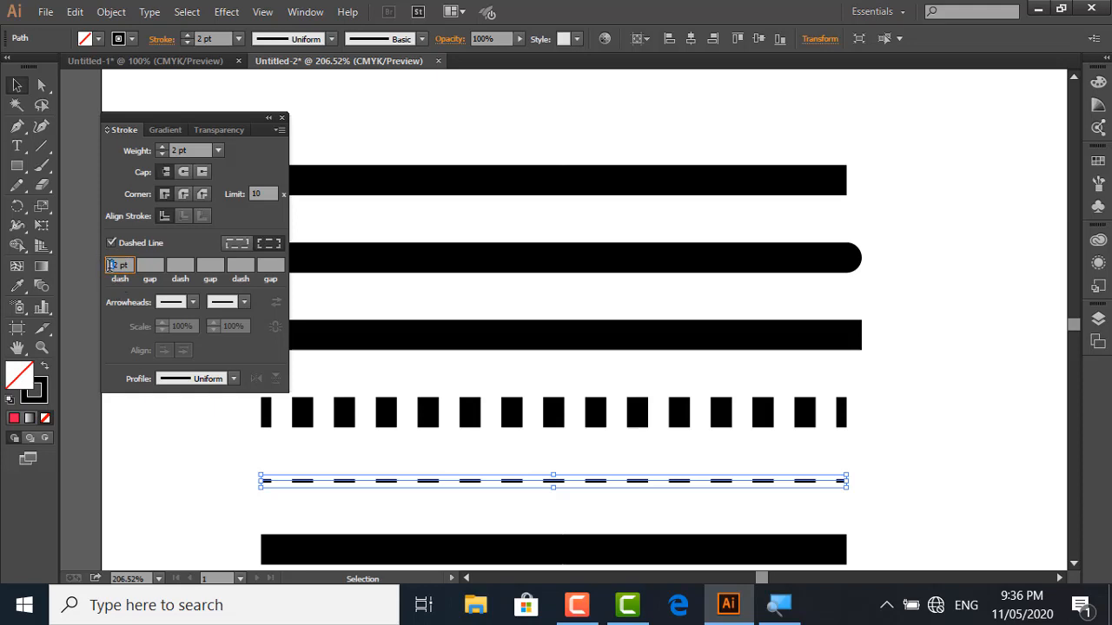
{"action": "key", "text": "BackSpace"}
{"action": "left_click", "coordinate": [274, 467]}
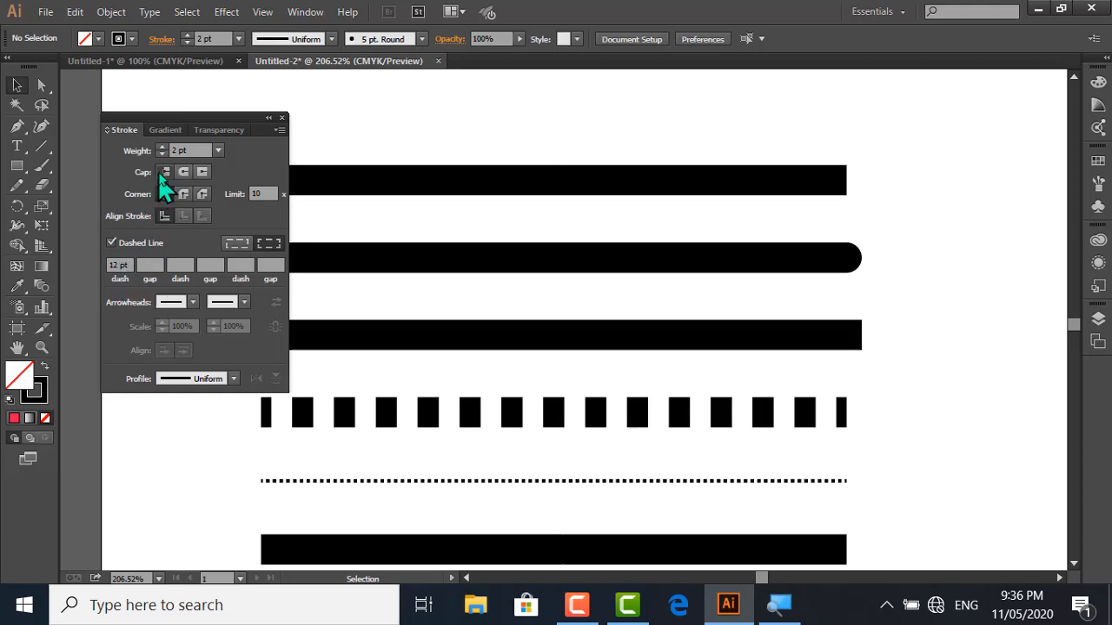
{"action": "double_click", "coordinate": [118, 265]}
Apply the Arrow 21 arrowhead to the start of the lowest thick line and set its stroke weight to 2 pt
{"action": "left_click", "coordinate": [1074, 563]}
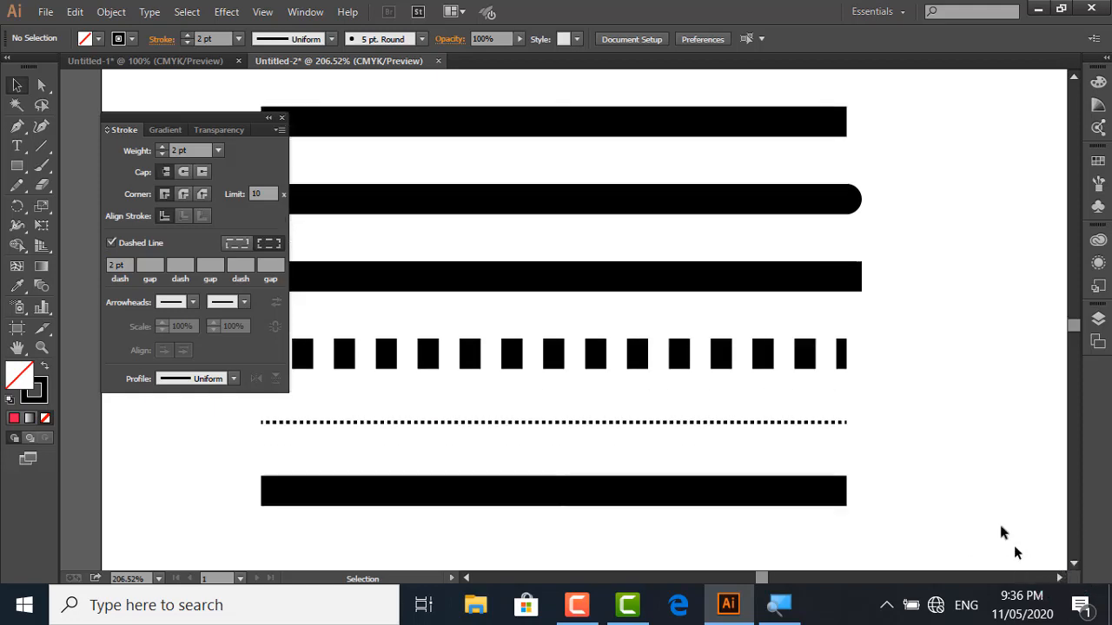
{"action": "left_click_drag", "start_coordinate": [903, 466], "coordinate": [764, 506]}
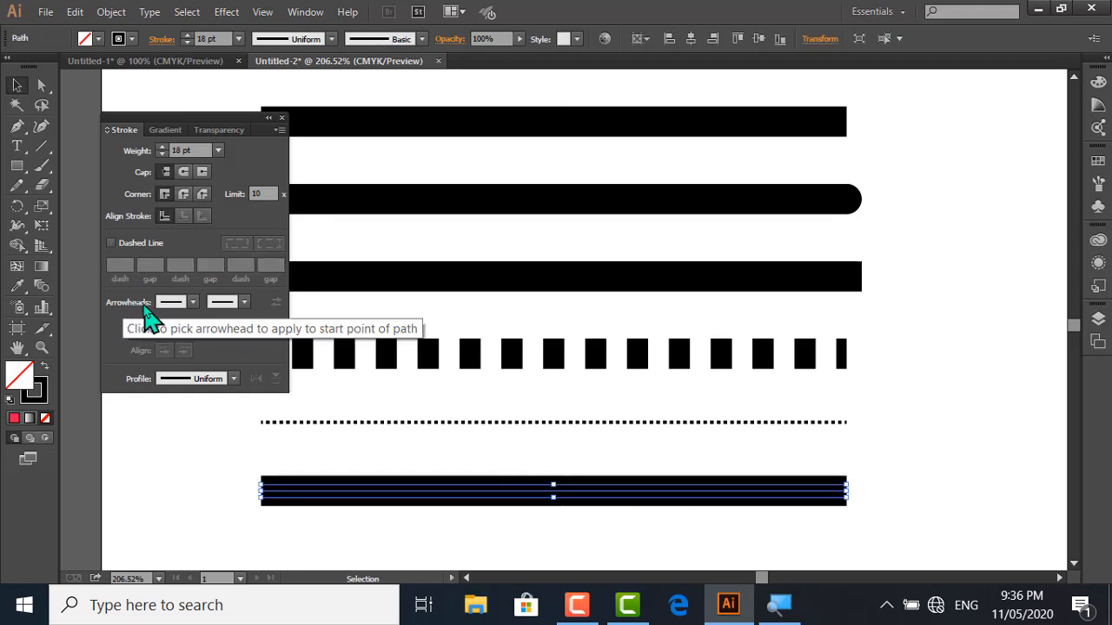
{"action": "left_click", "coordinate": [193, 303]}
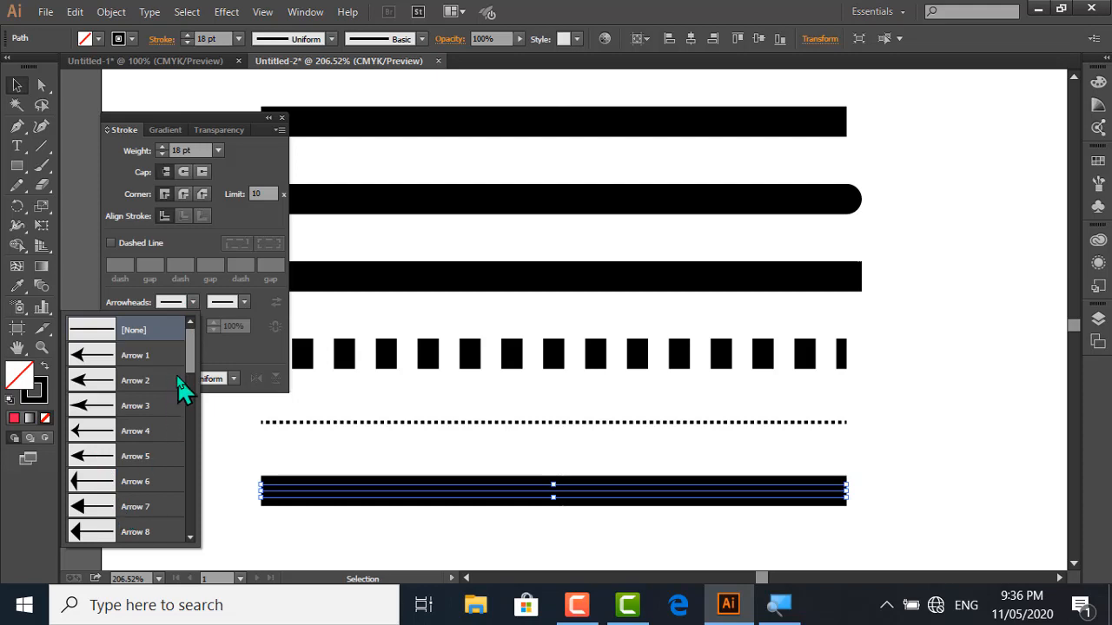
{"action": "left_click_drag", "start_coordinate": [194, 368], "coordinate": [195, 443]}
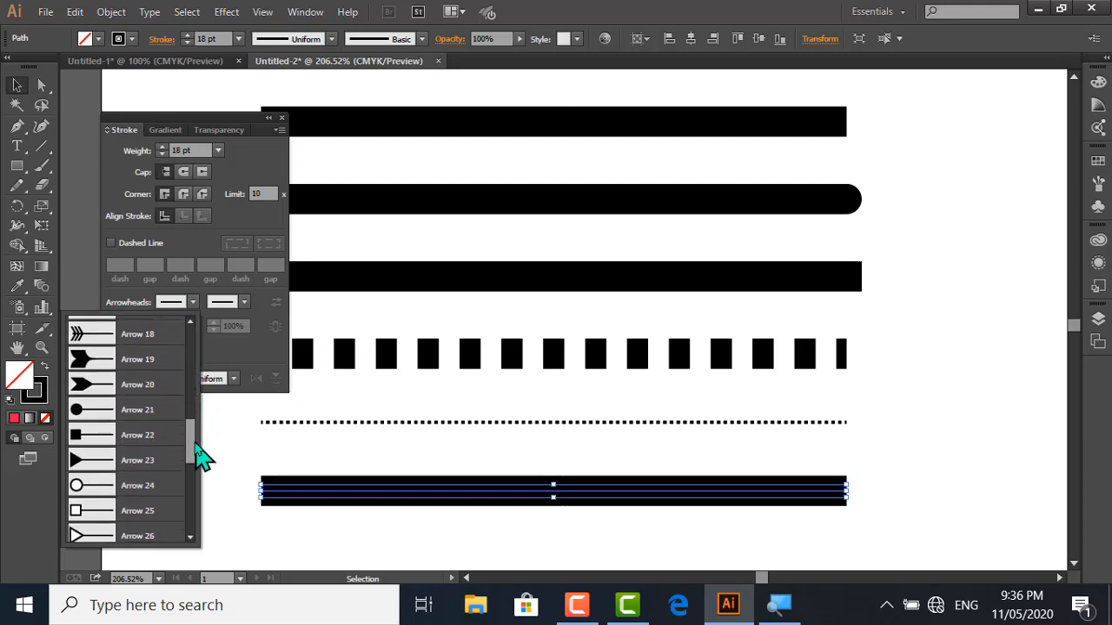
{"action": "left_click", "coordinate": [134, 410]}
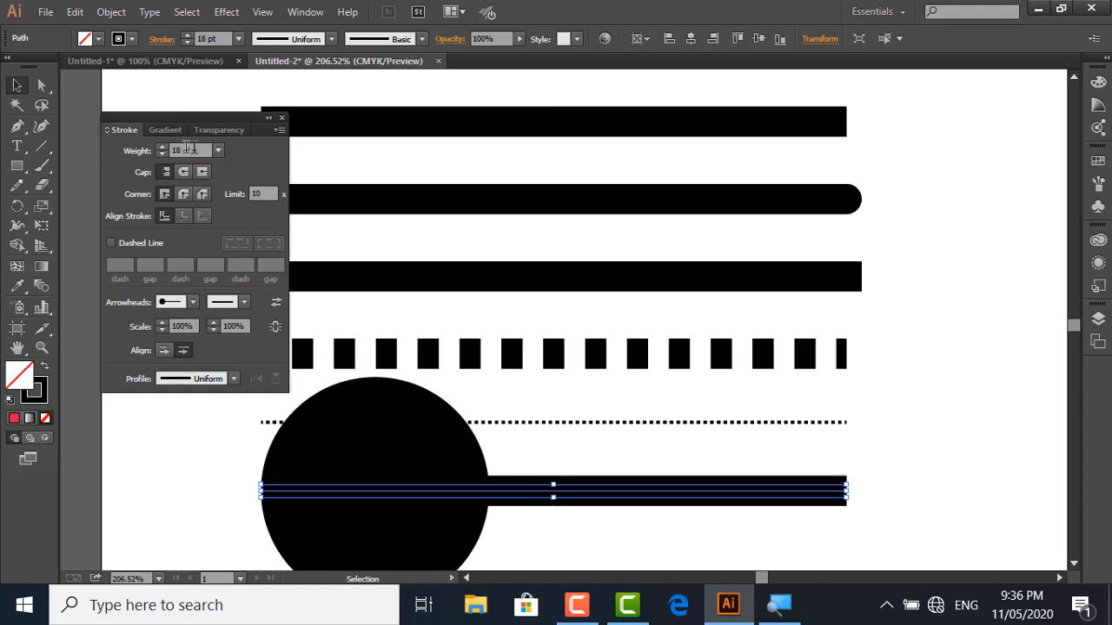
{"action": "left_click", "coordinate": [217, 151]}
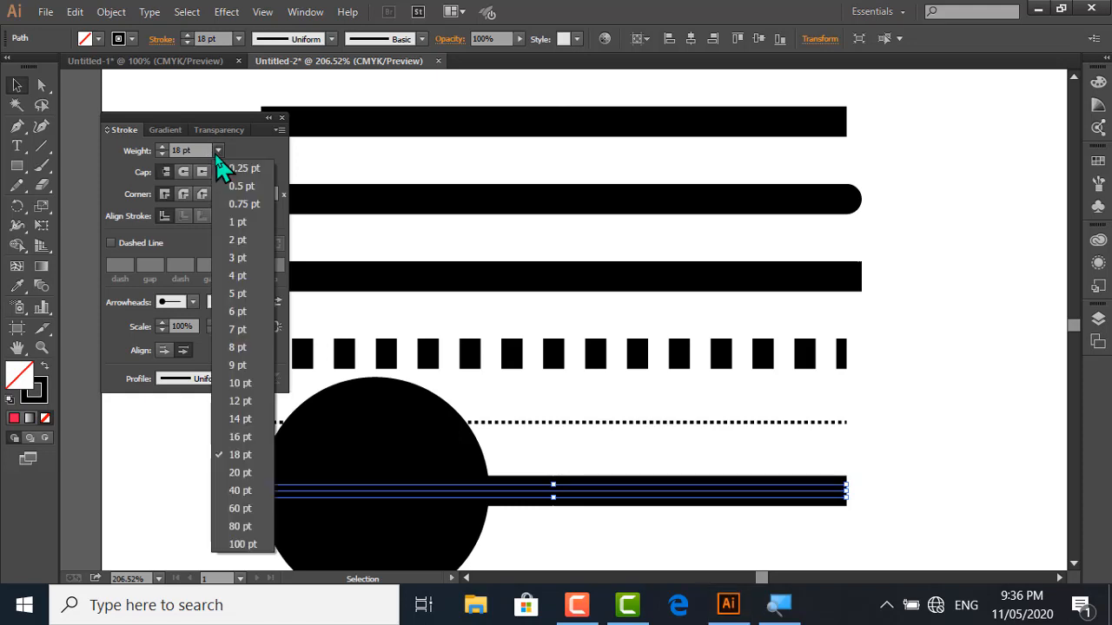
{"action": "left_click", "coordinate": [238, 241]}
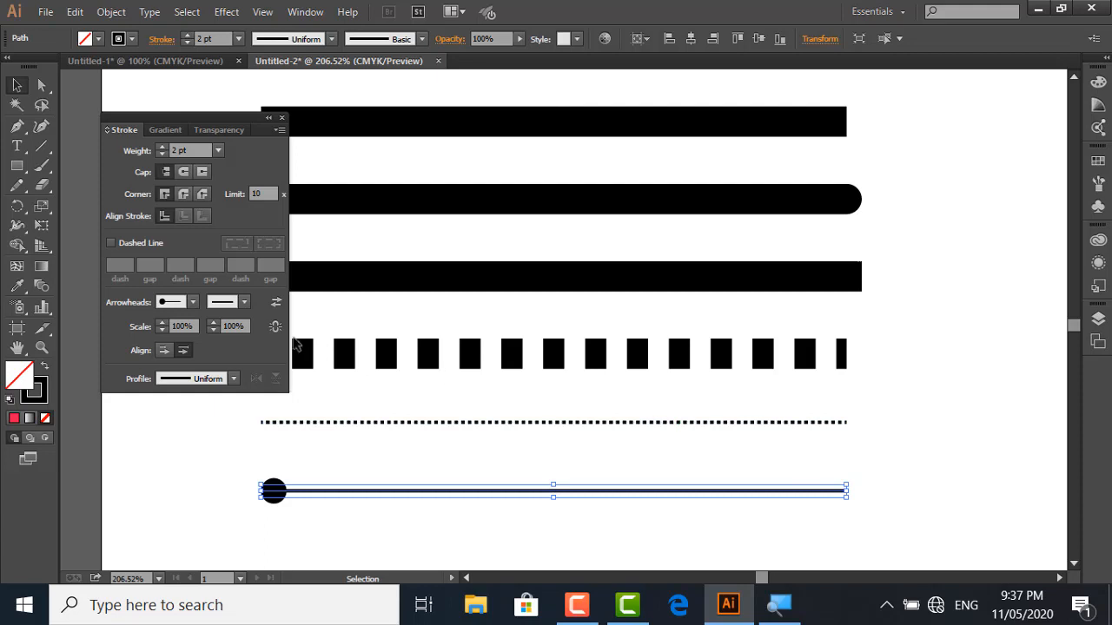
Apply the pointing-hand arrowhead to the end of the lowest line and deselect it
{"action": "left_click", "coordinate": [245, 302]}
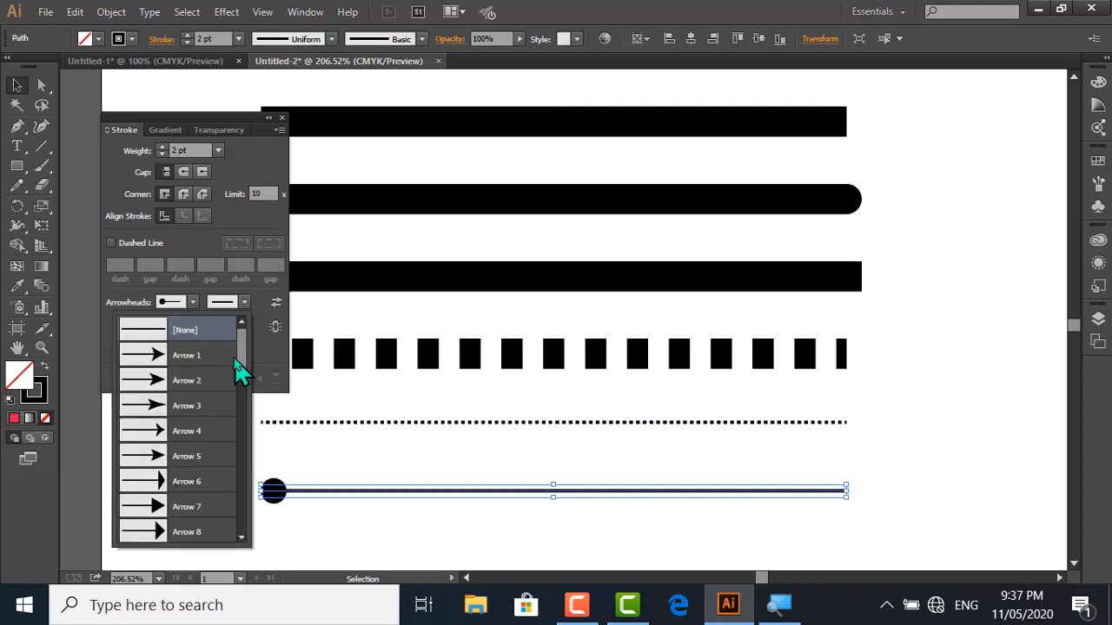
{"action": "left_click_drag", "start_coordinate": [244, 367], "coordinate": [241, 518]}
{"action": "left_click", "coordinate": [178, 517]}
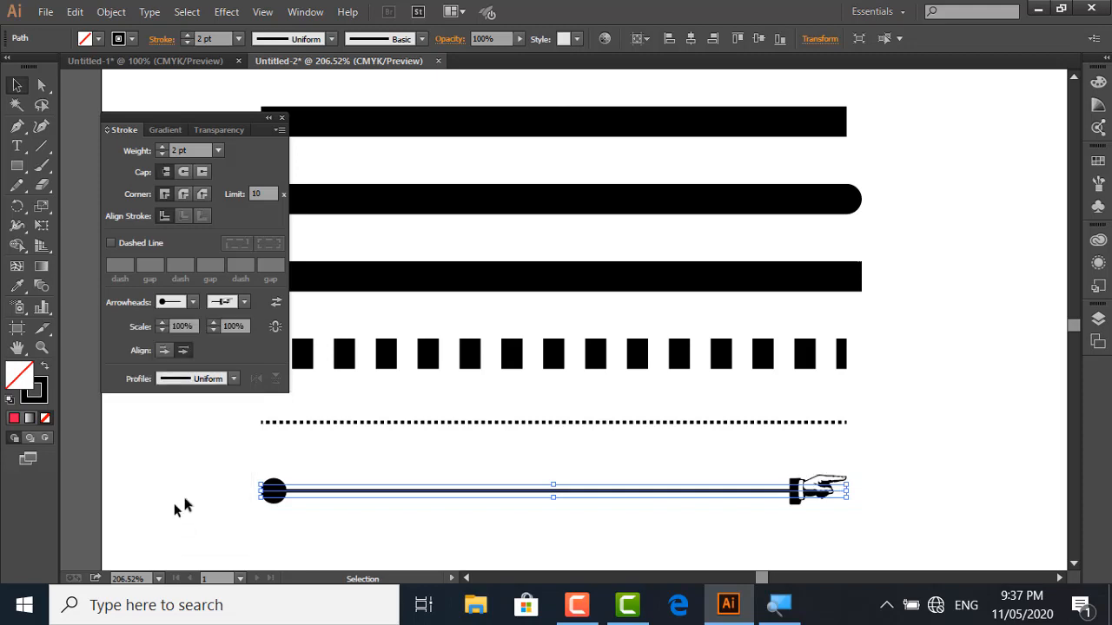
{"action": "left_click", "coordinate": [366, 470]}
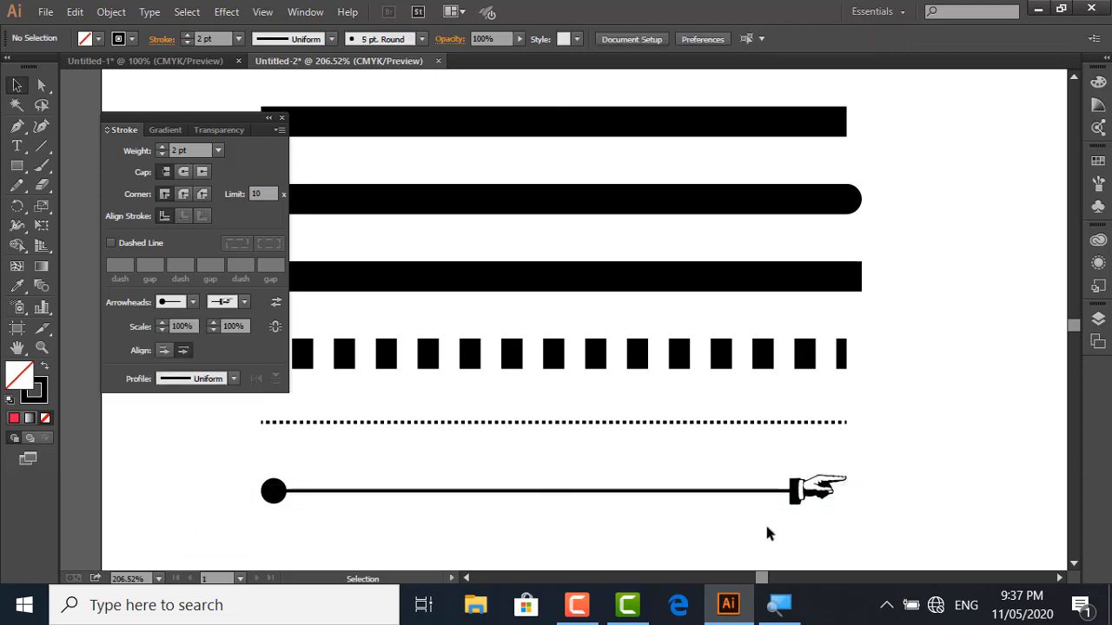
Swap the start and end arrowheads of the lowest line and deselect it
{"action": "left_click_drag", "start_coordinate": [862, 471], "coordinate": [727, 516]}
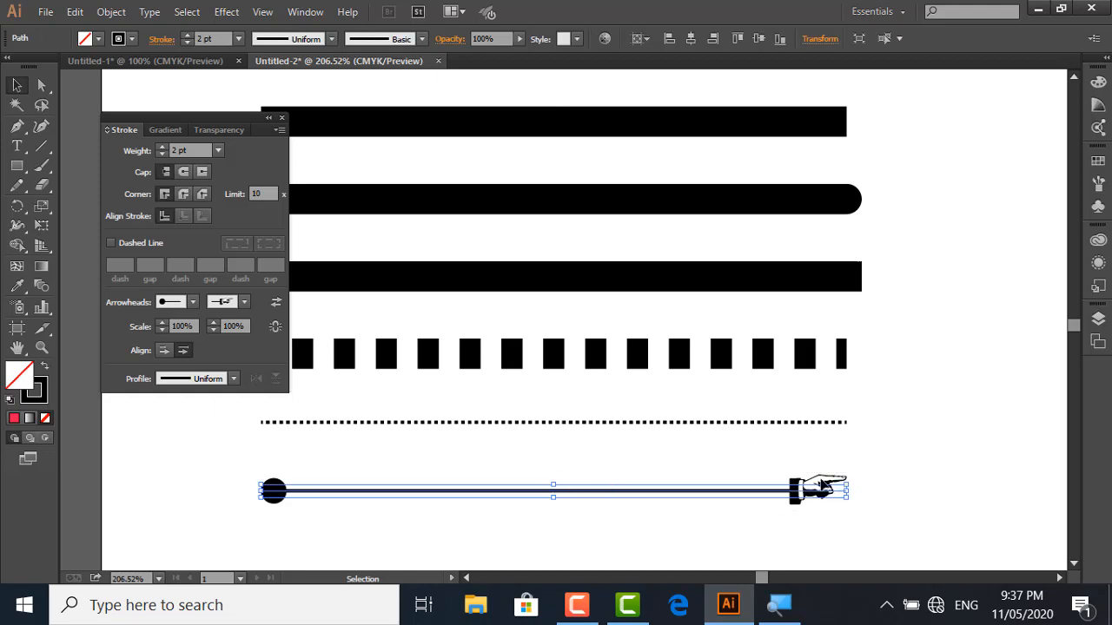
{"action": "left_click", "coordinate": [276, 303]}
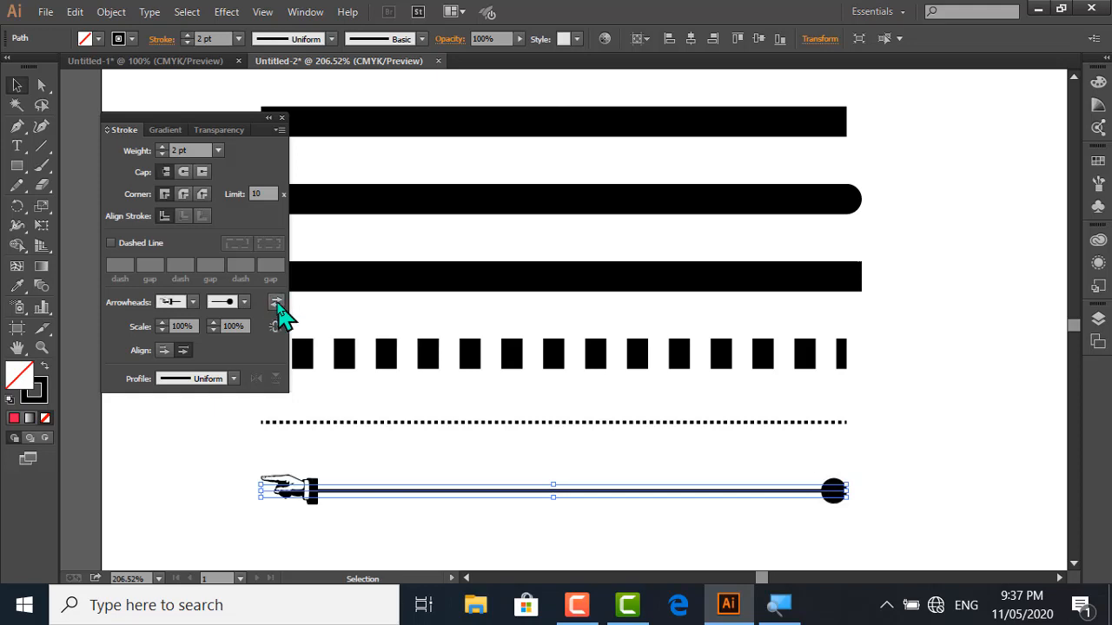
{"action": "left_click", "coordinate": [336, 459]}
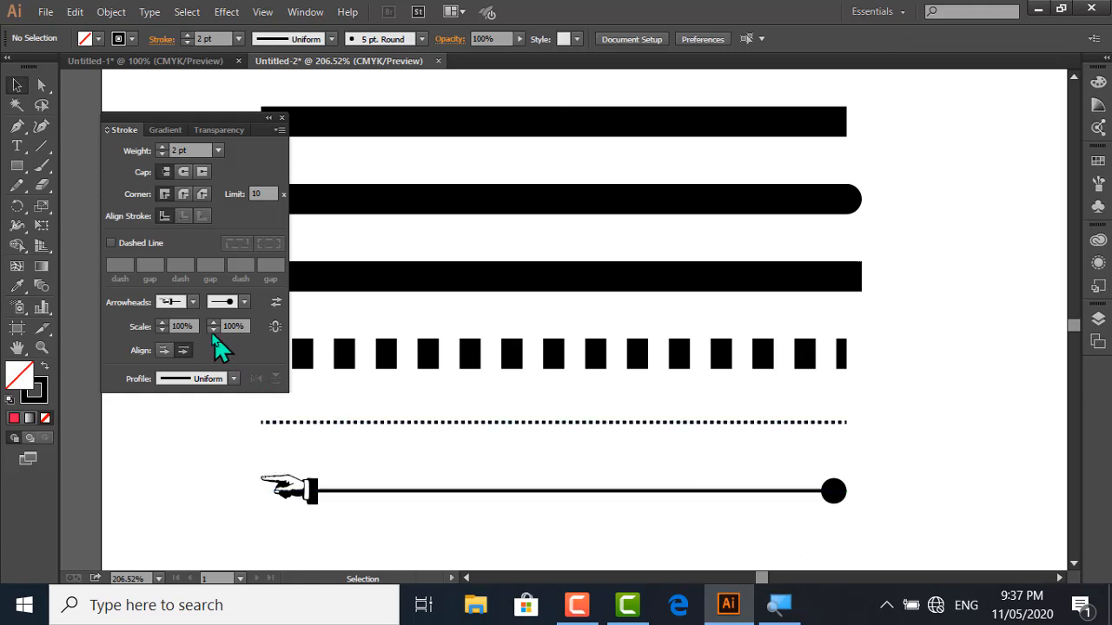
Reduce the scale of the lowest line's pointing-hand arrowhead to 88%
{"action": "left_click", "coordinate": [162, 330]}
{"action": "left_click", "coordinate": [162, 330]}
{"action": "left_click", "coordinate": [161, 330]}
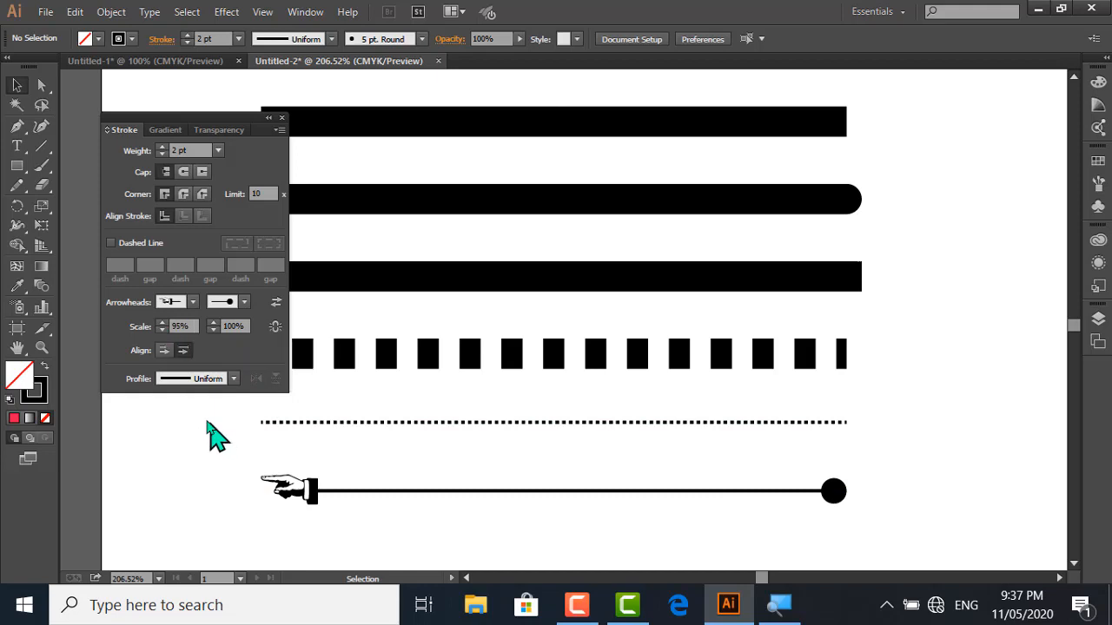
{"action": "left_click", "coordinate": [323, 491]}
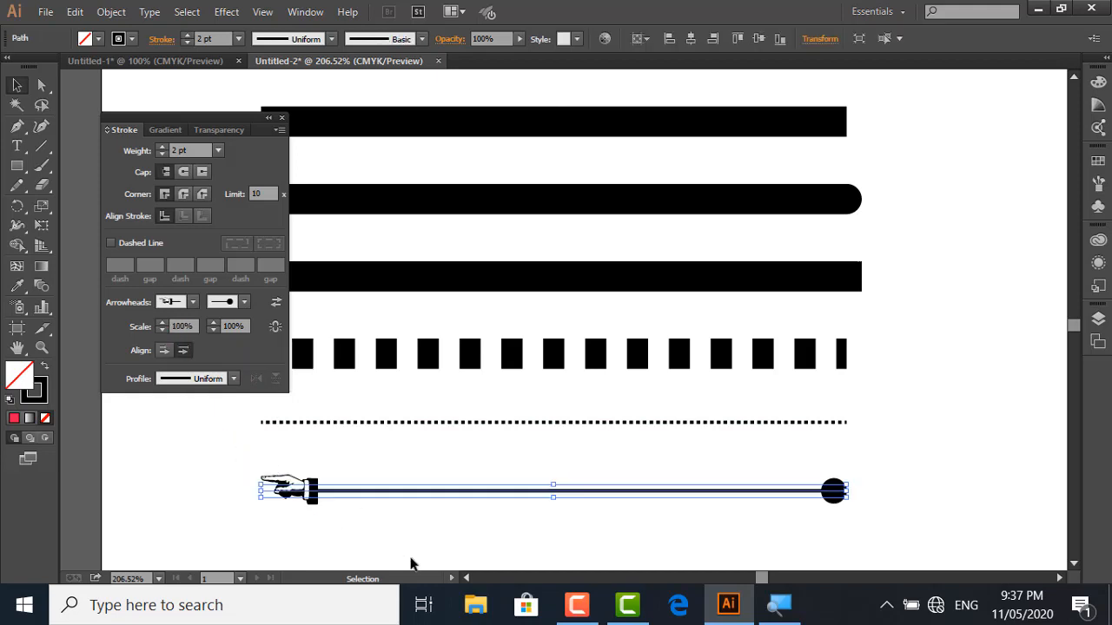
{"action": "left_click", "coordinate": [161, 331]}
{"action": "left_click", "coordinate": [162, 331]}
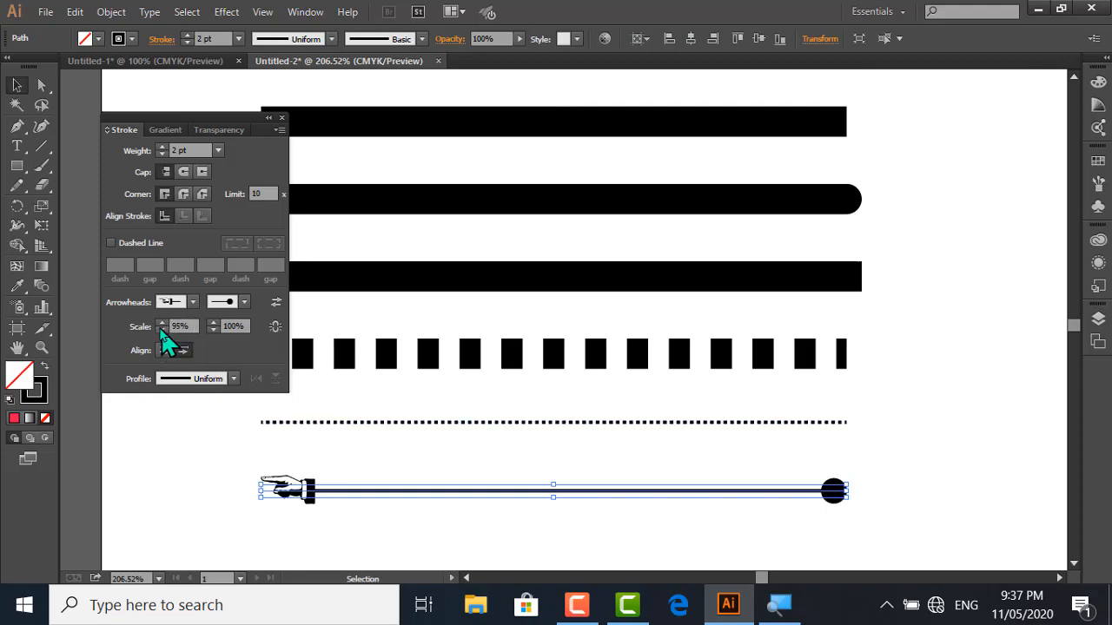
{"action": "left_click", "coordinate": [161, 331]}
{"action": "left_click", "coordinate": [162, 330]}
{"action": "left_click", "coordinate": [161, 331]}
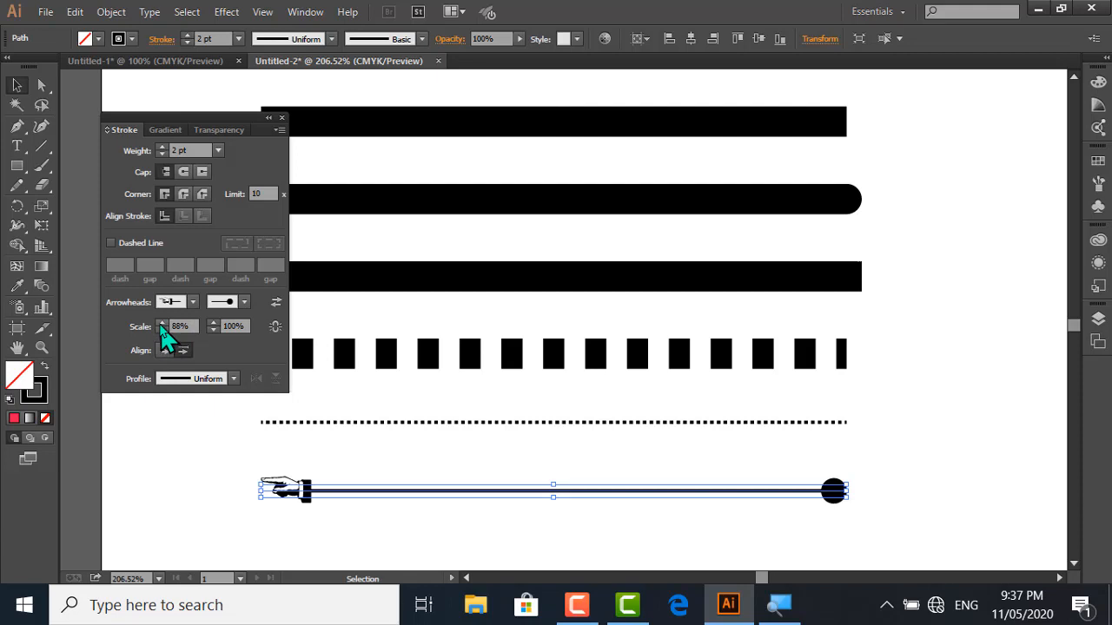
Scale the lowest line's pointing-hand arrowhead to 156% and its circle arrowhead to 119%, leaving the line deselected
{"action": "left_click", "coordinate": [162, 323]}
{"action": "left_click", "coordinate": [161, 323]}
{"action": "left_click", "coordinate": [160, 323]}
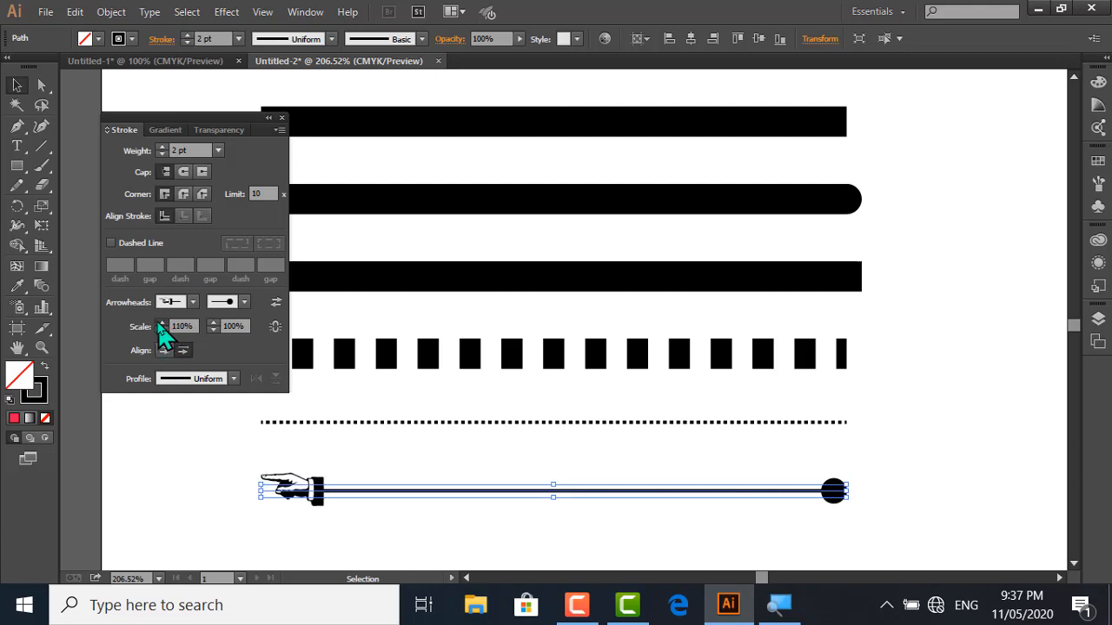
{"action": "left_click", "coordinate": [161, 323]}
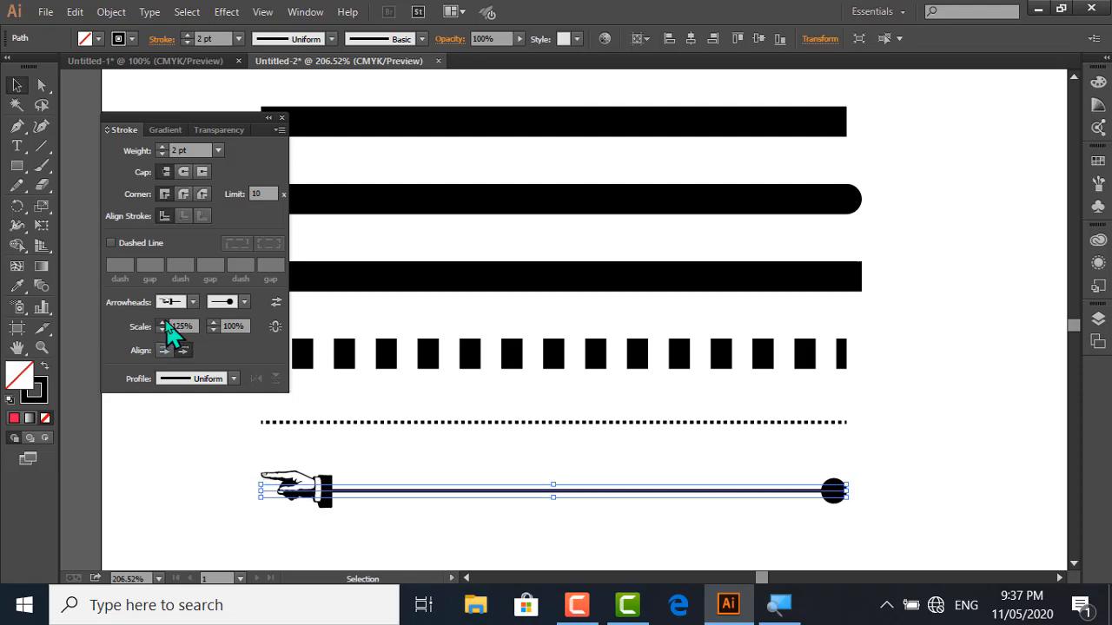
{"action": "left_click", "coordinate": [160, 324]}
{"action": "left_click", "coordinate": [161, 323]}
{"action": "left_click", "coordinate": [162, 323]}
{"action": "left_click", "coordinate": [161, 323]}
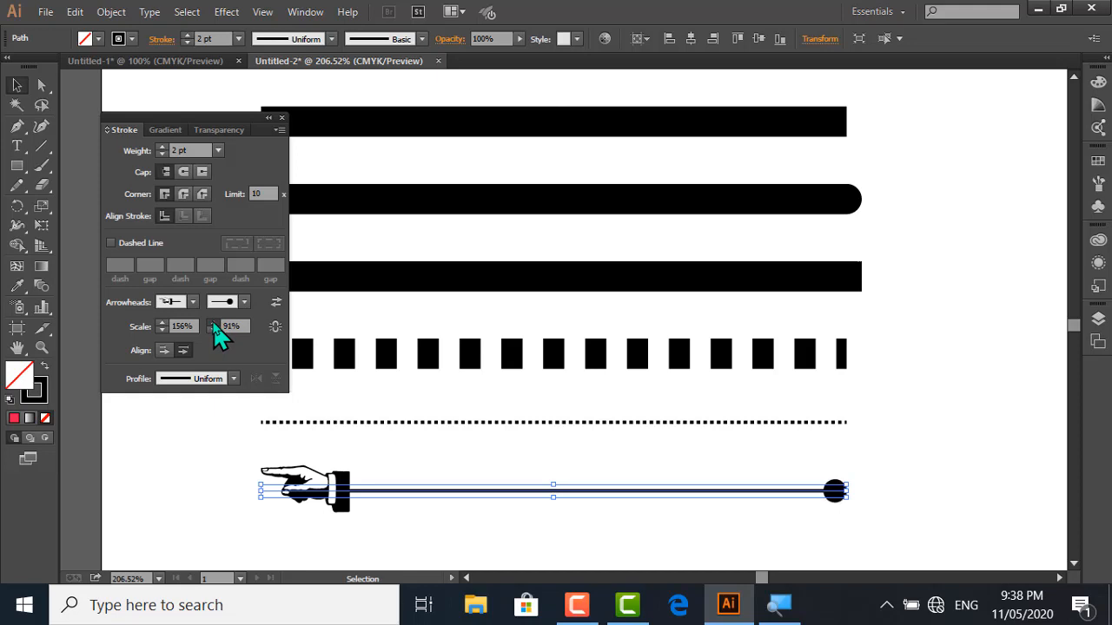
{"action": "left_click", "coordinate": [212, 323]}
{"action": "left_click", "coordinate": [291, 519]}
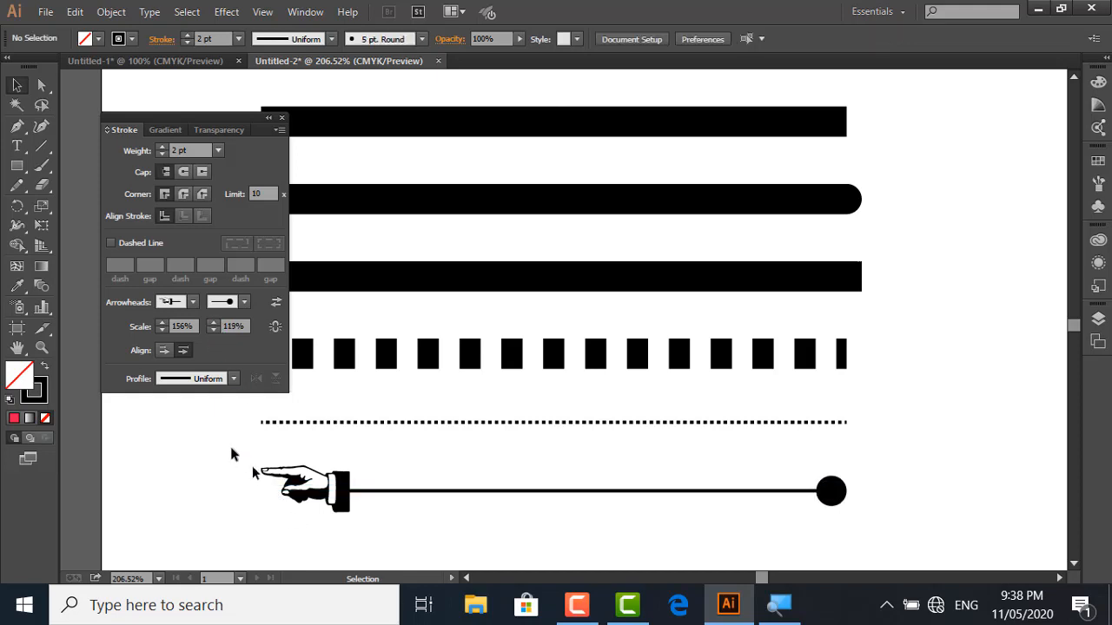
Align the lowest line's arrowheads so their tips extend beyond the ends of the path
{"action": "left_click_drag", "start_coordinate": [229, 443], "coordinate": [351, 511]}
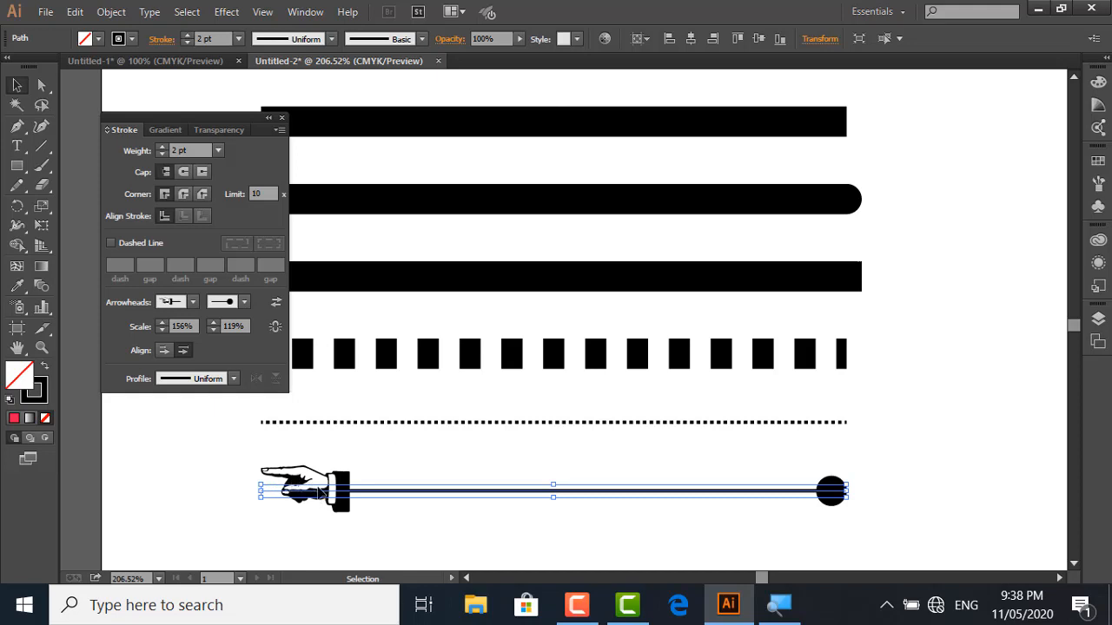
{"action": "left_click", "coordinate": [164, 351]}
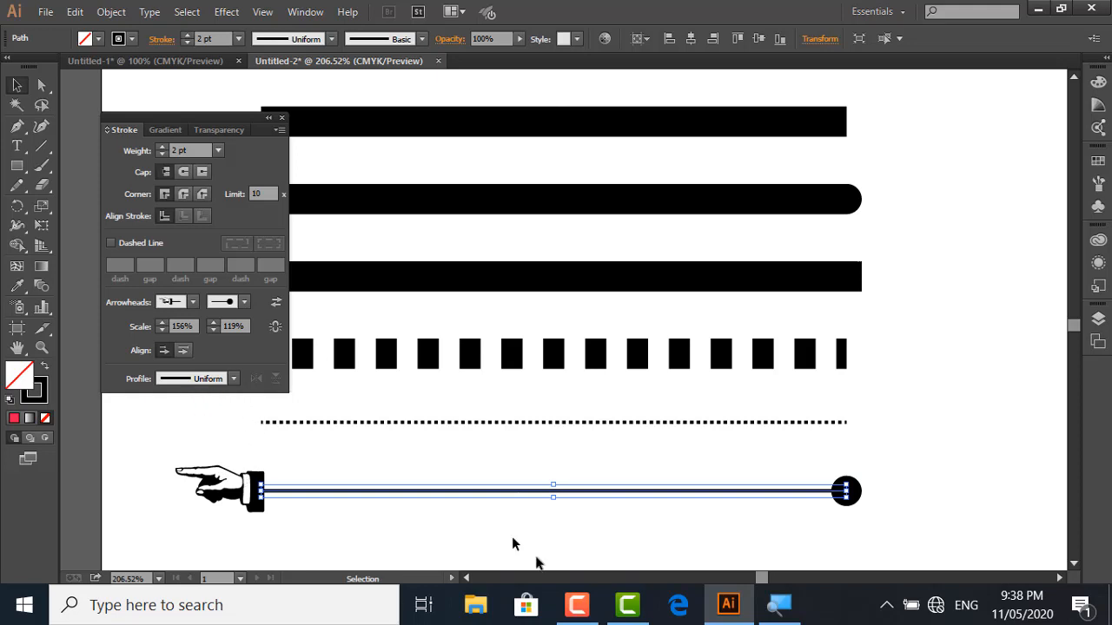
Duplicate the solid 18 pt line with projecting caps to a position just below the pointing-hand line
{"action": "left_click", "coordinate": [1073, 563]}
{"action": "left_click", "coordinate": [1073, 564]}
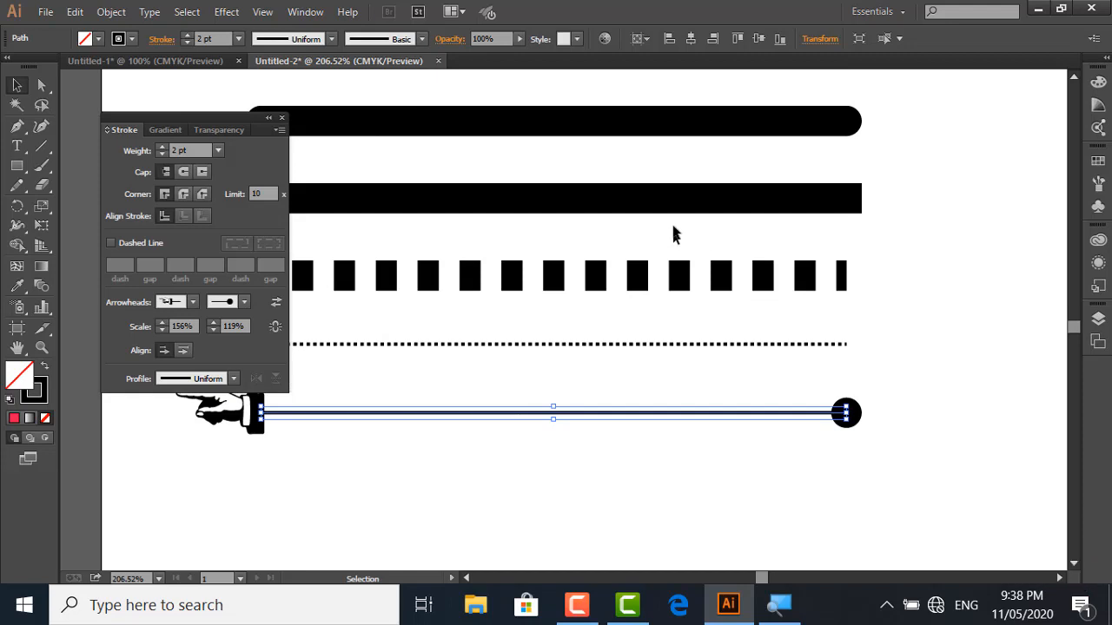
{"action": "left_click", "coordinate": [672, 198]}
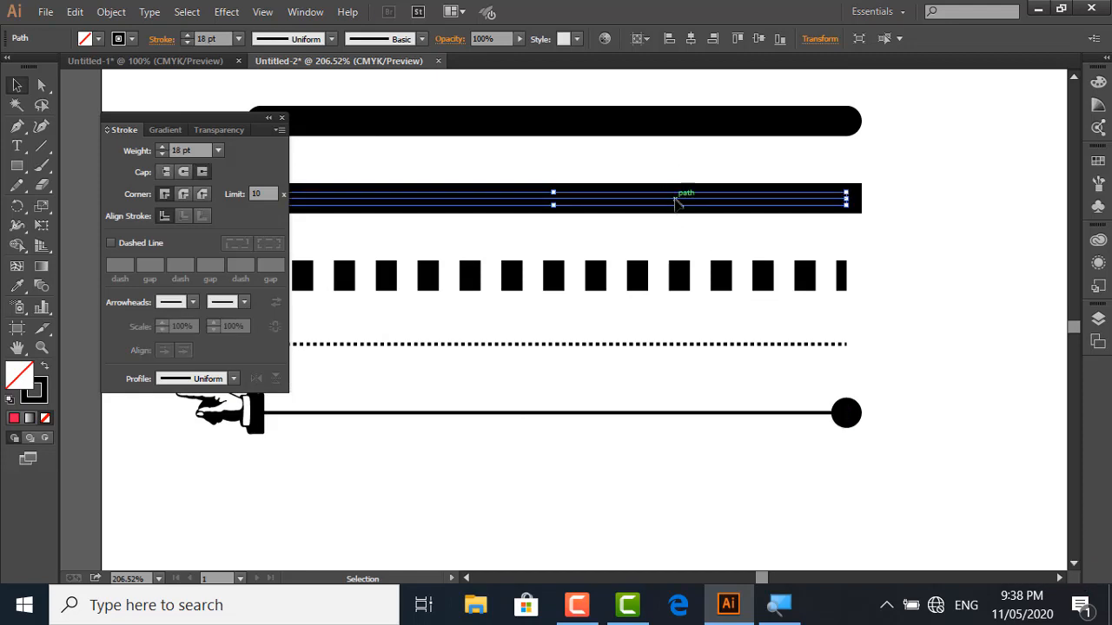
{"action": "left_click_drag", "start_coordinate": [675, 201], "coordinate": [653, 493]}
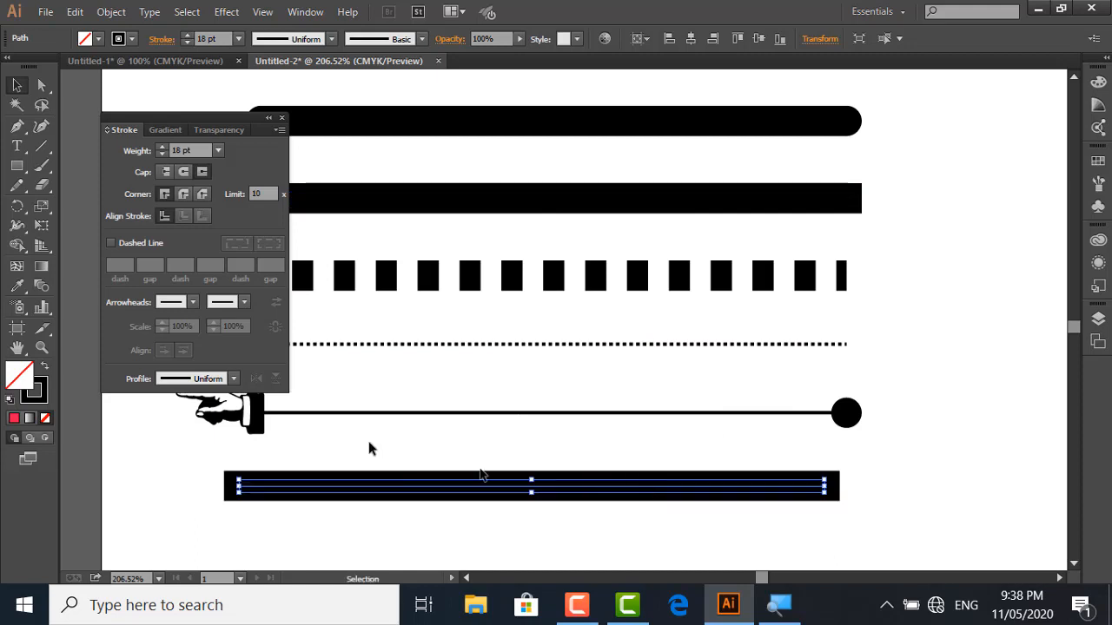
Apply the variable width profile with two bulges and a narrow middle to the duplicated line
{"action": "left_click", "coordinate": [234, 380]}
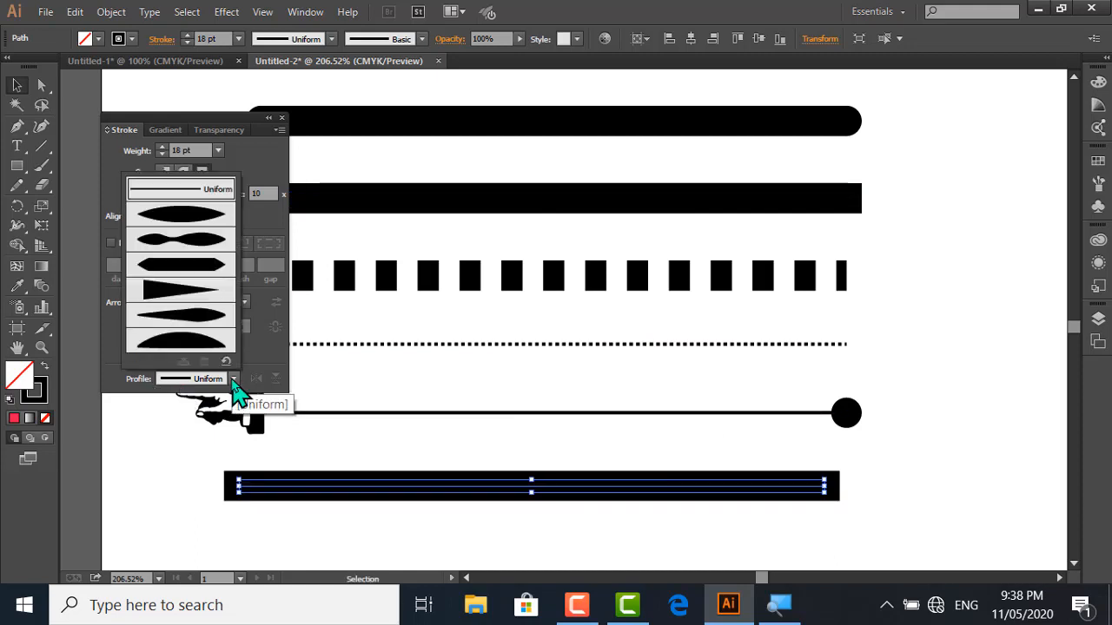
{"action": "left_click", "coordinate": [192, 259]}
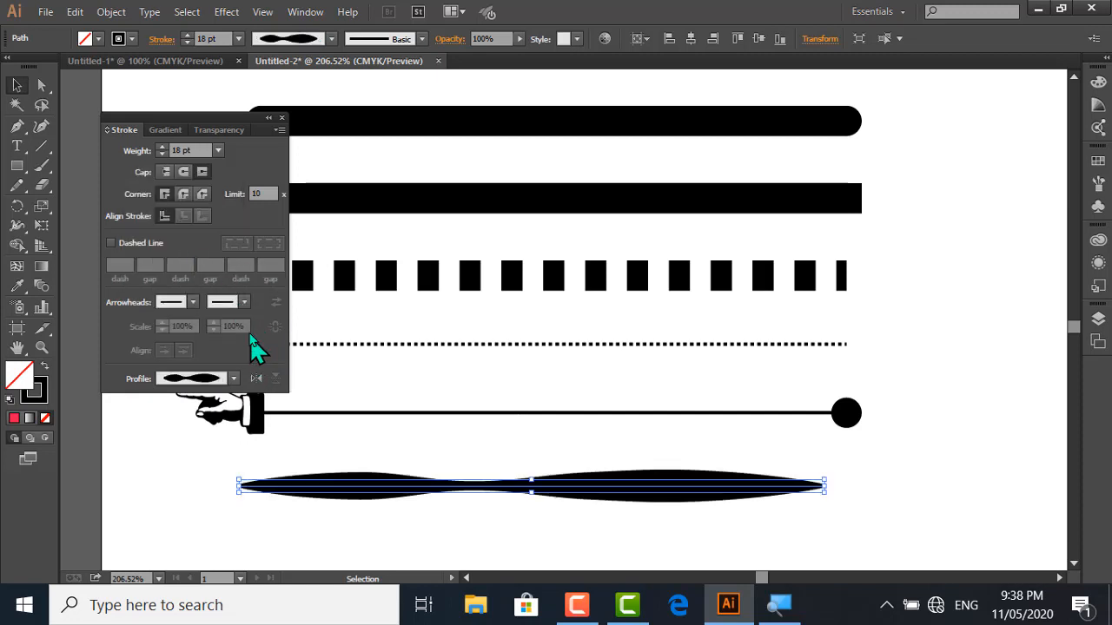
{"action": "left_click", "coordinate": [234, 380]}
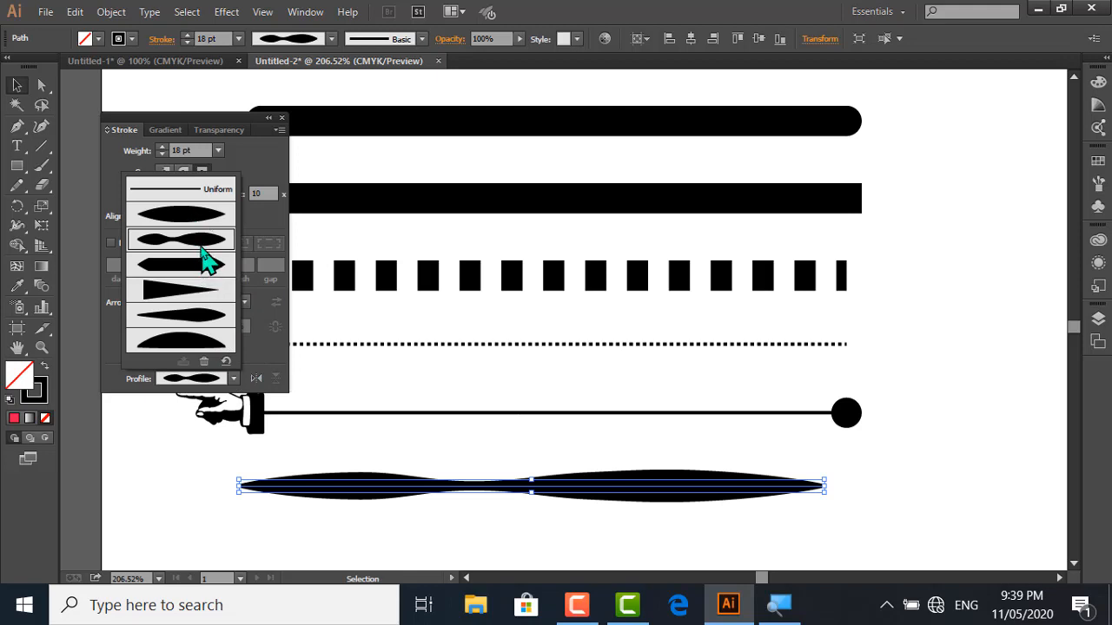
{"action": "left_click", "coordinate": [375, 491]}
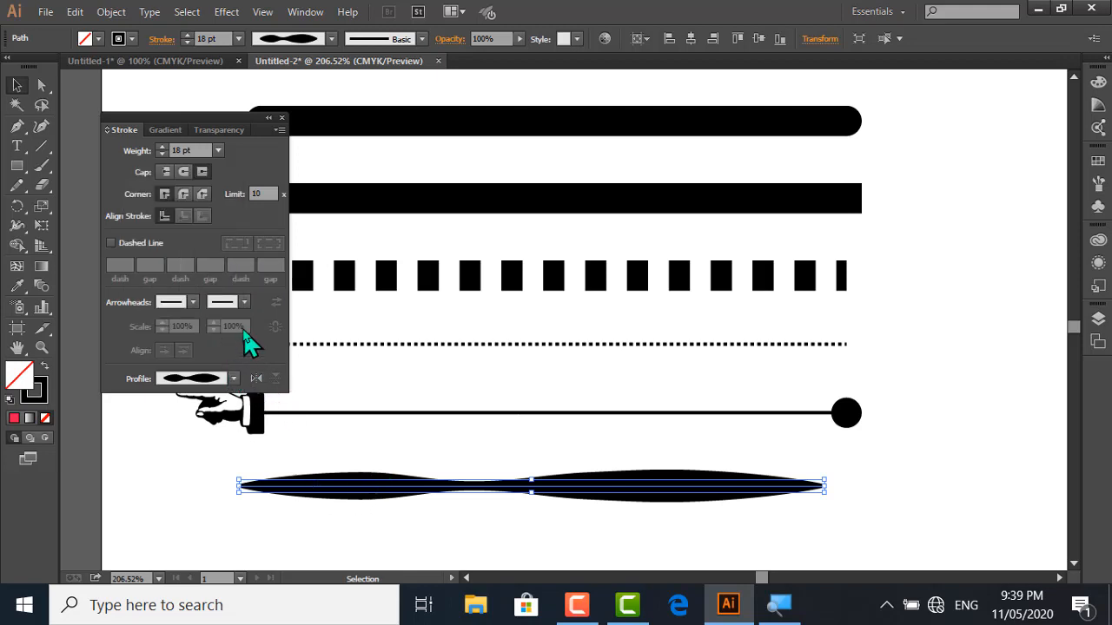
Add a barbed arrowhead to the end of the profiled line and the open-circle Arrow 24 to its start
{"action": "left_click", "coordinate": [243, 303]}
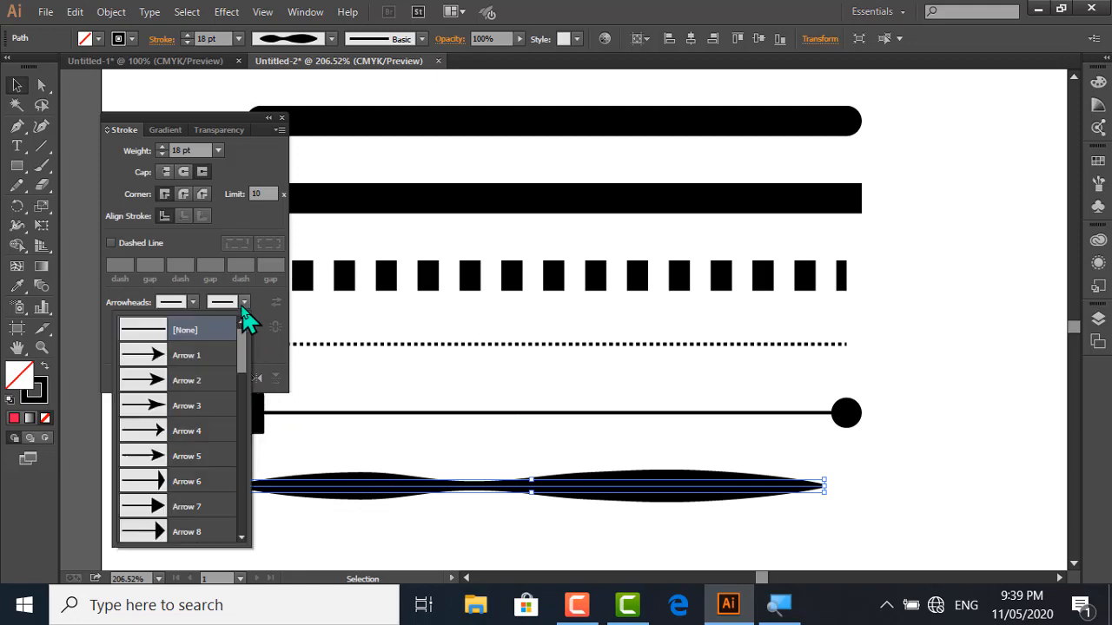
{"action": "left_click", "coordinate": [180, 442]}
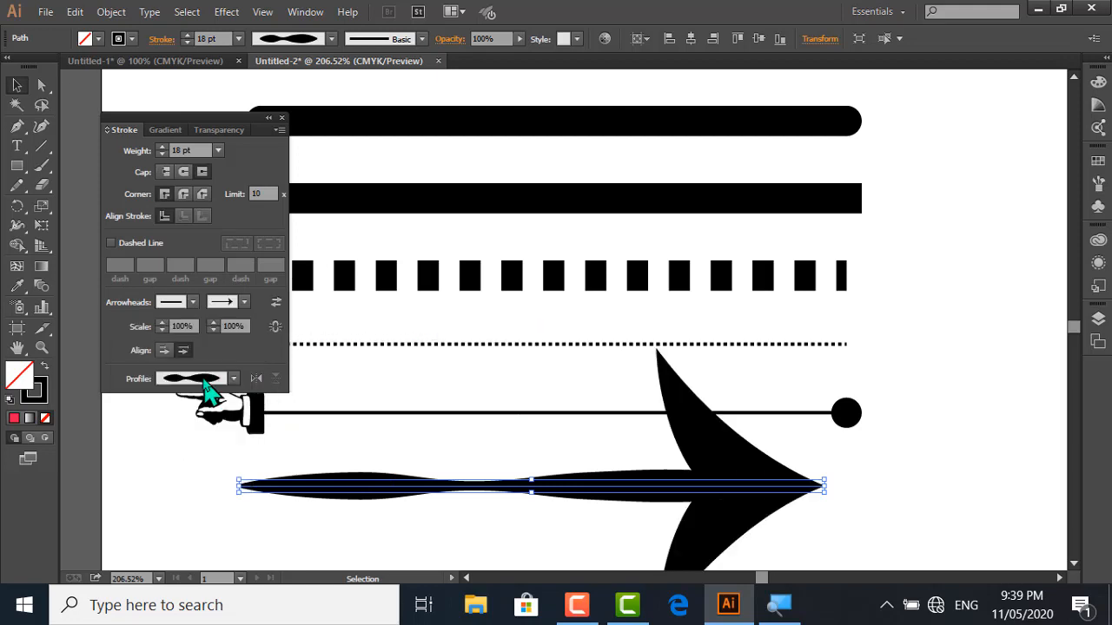
{"action": "left_click", "coordinate": [193, 302]}
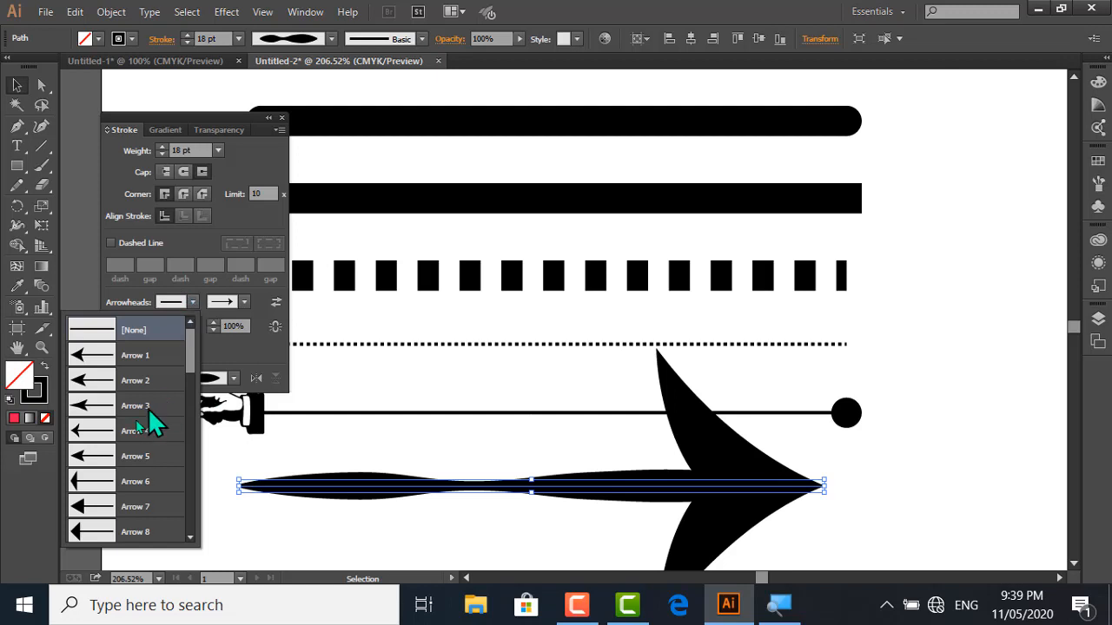
{"action": "left_click_drag", "start_coordinate": [195, 367], "coordinate": [196, 460]}
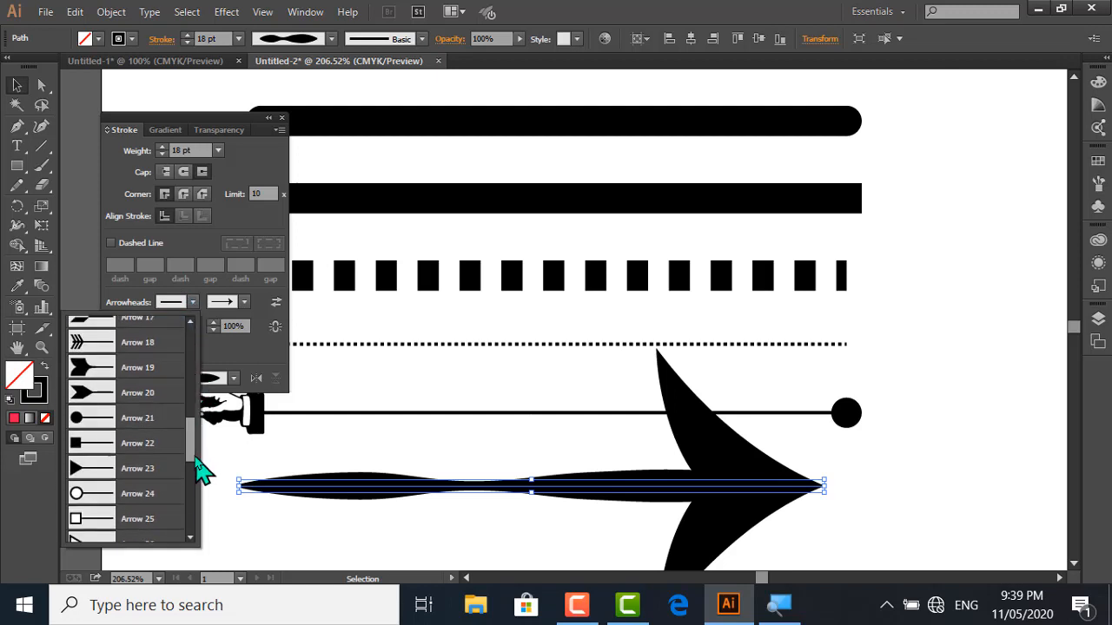
{"action": "left_click", "coordinate": [102, 501]}
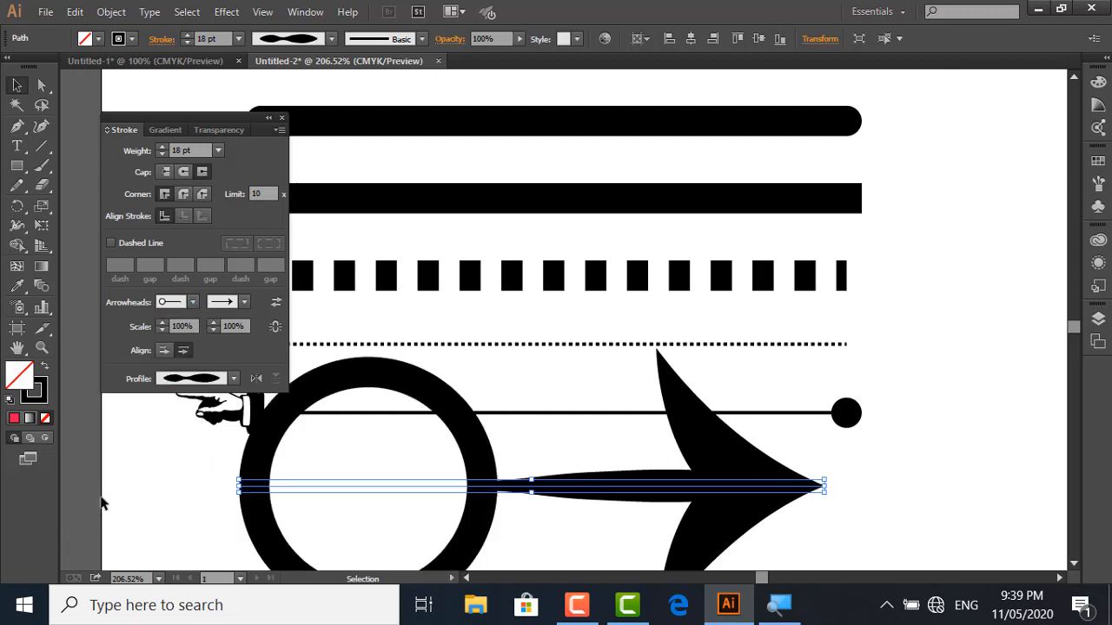
Set the scale of the profiled line's end arrowhead to 30%
{"action": "left_click", "coordinate": [161, 328]}
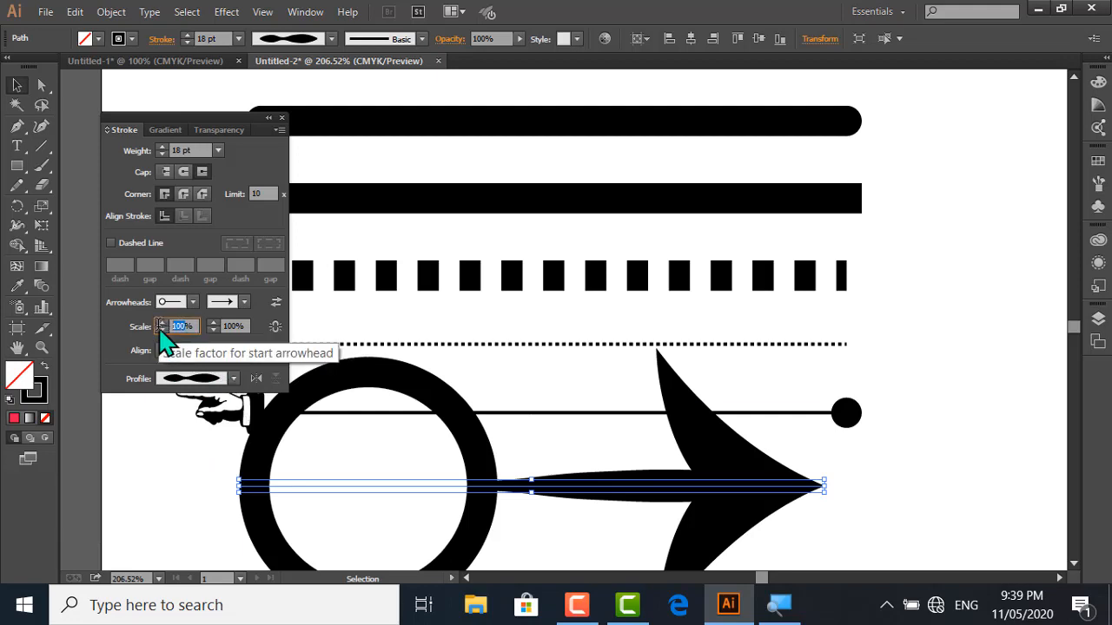
{"action": "type", "text": "3"}
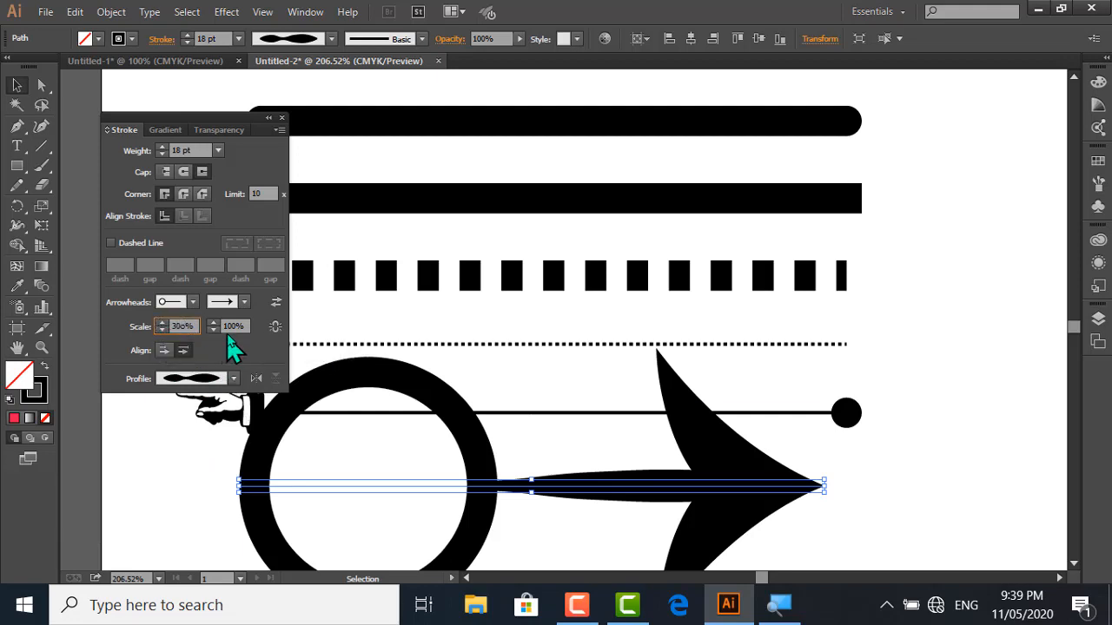
{"action": "left_click", "coordinate": [234, 325]}
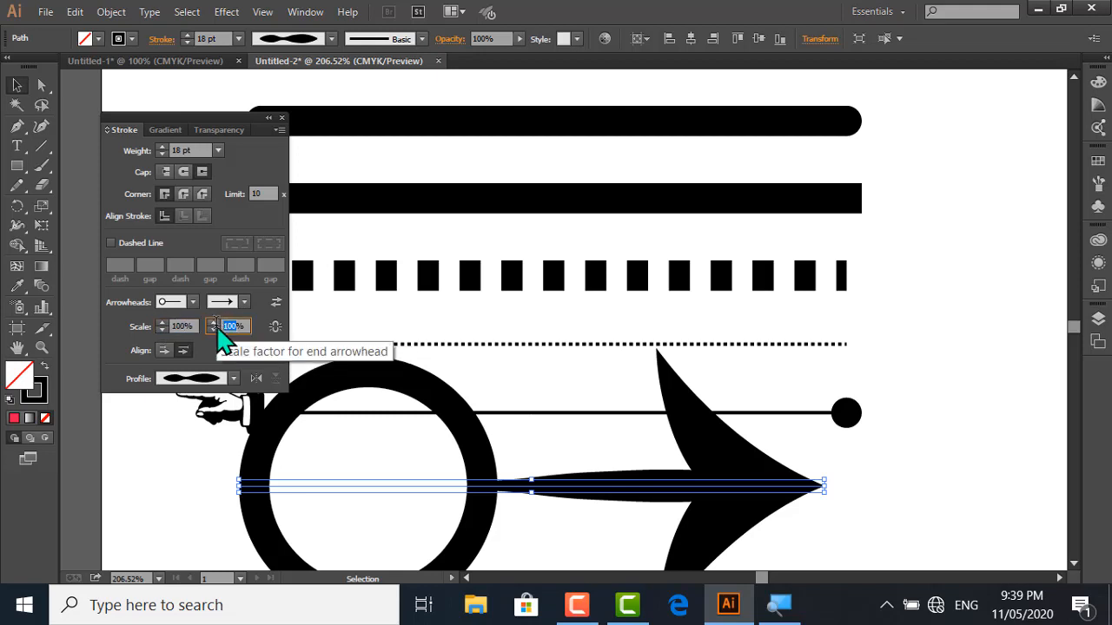
{"action": "left_click", "coordinate": [213, 330]}
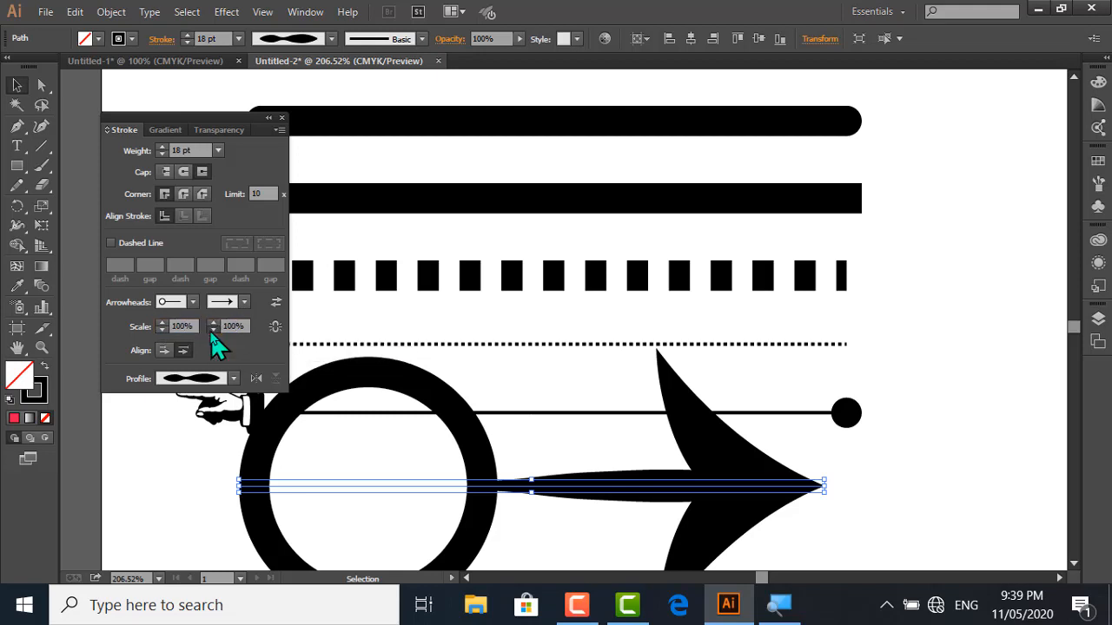
{"action": "left_click_drag", "start_coordinate": [209, 331], "coordinate": [205, 331]}
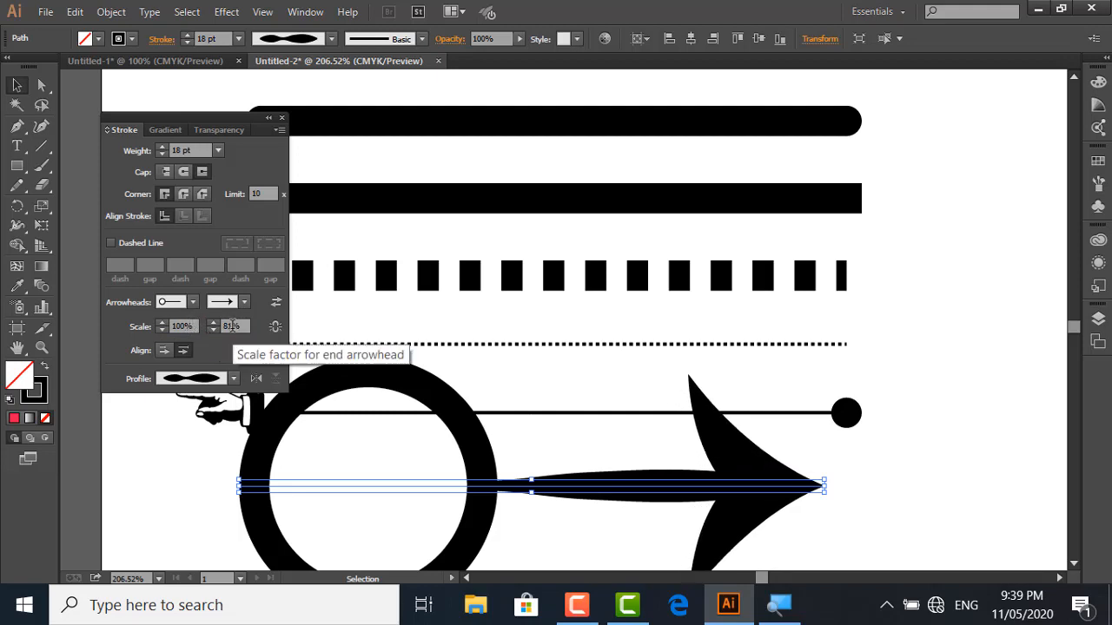
{"action": "double_click", "coordinate": [230, 325]}
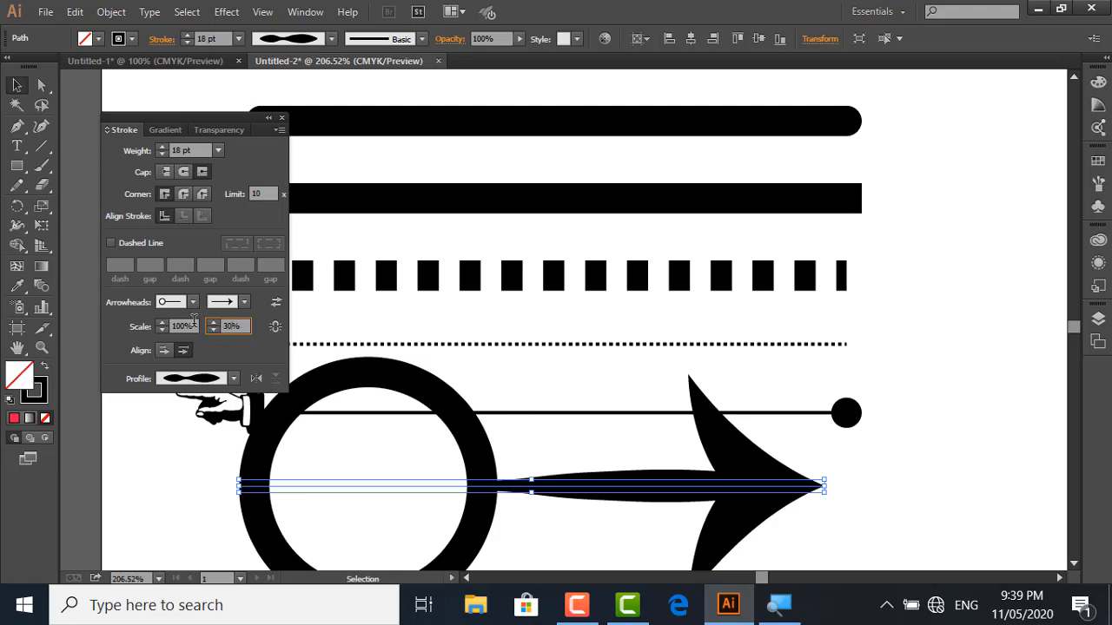
{"action": "key", "text": "Return"}
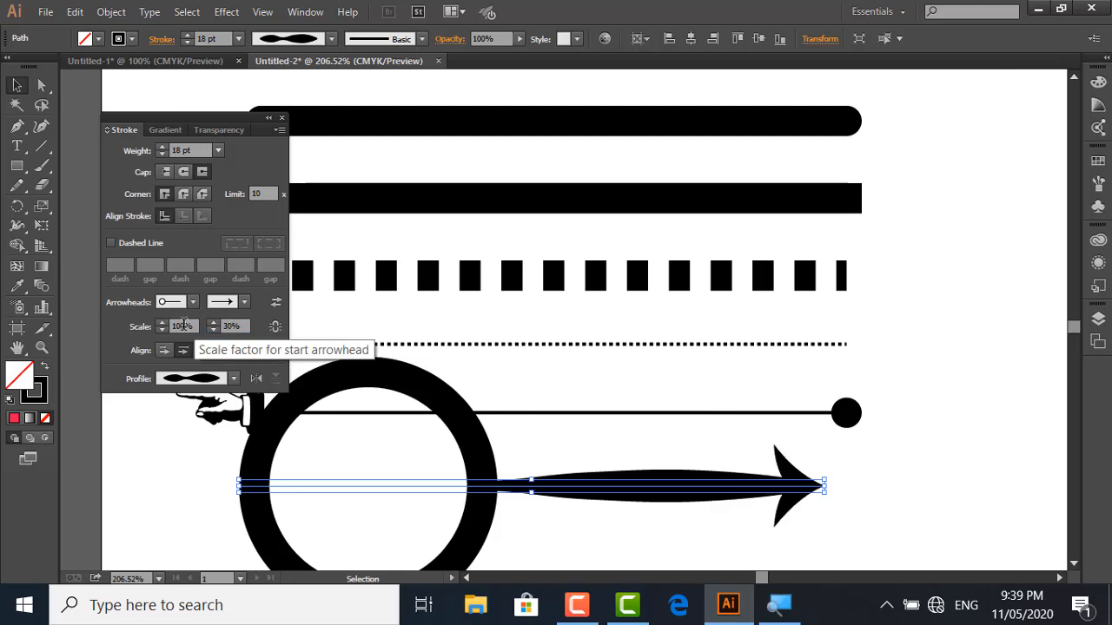
Set the scale of the open-circle start arrowhead to 20% and deselect the line
{"action": "double_click", "coordinate": [182, 326]}
{"action": "type", "text": "2"}
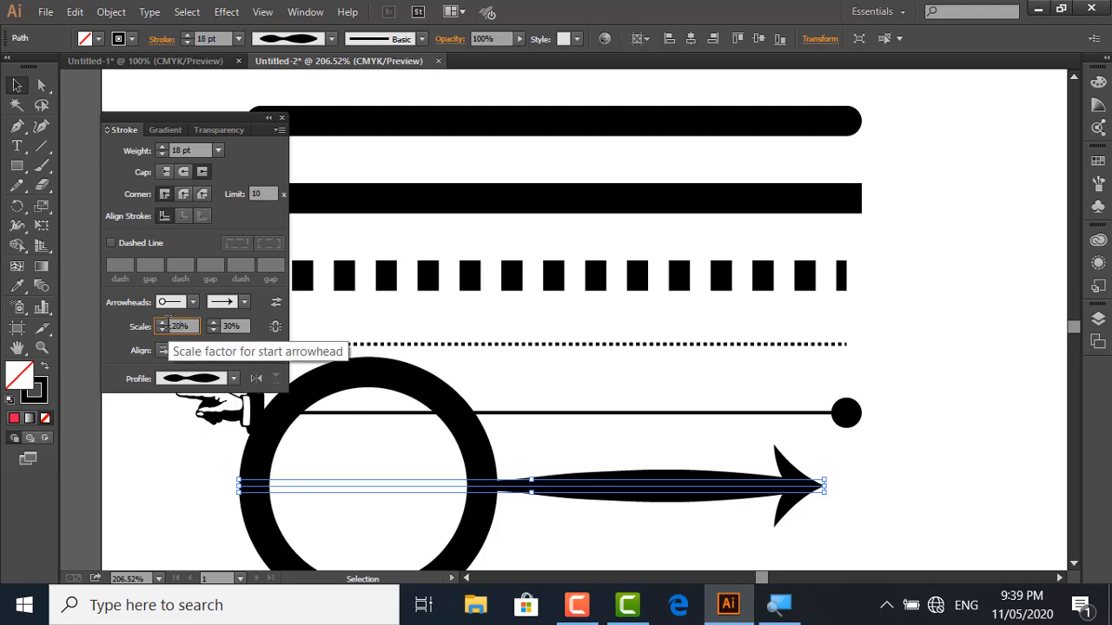
{"action": "key", "text": "Return"}
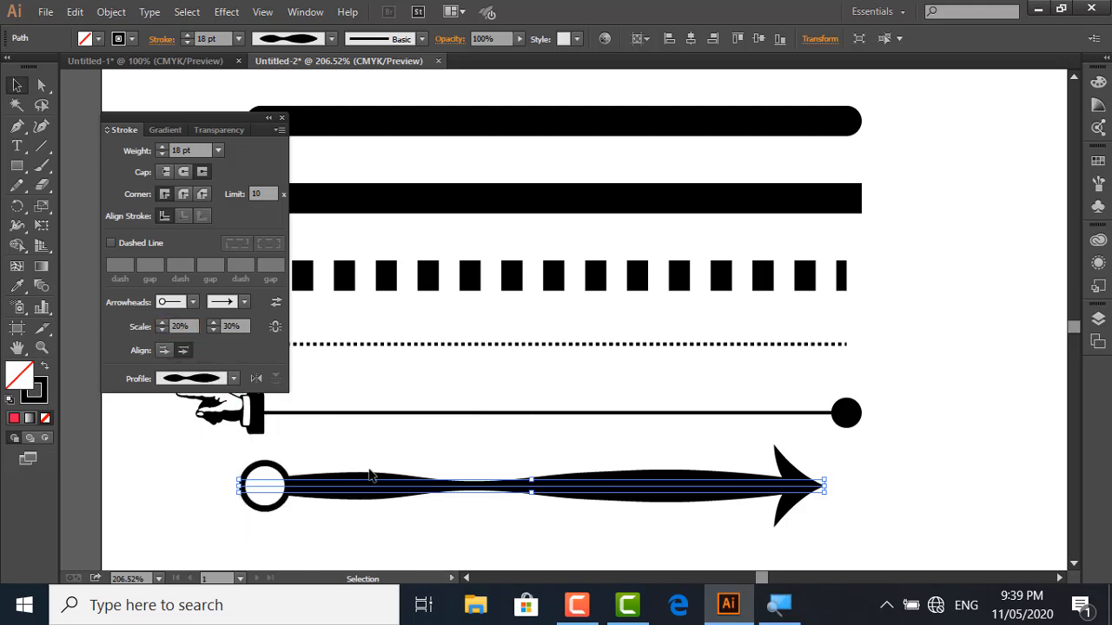
{"action": "key", "text": "ctrl+shift+a"}
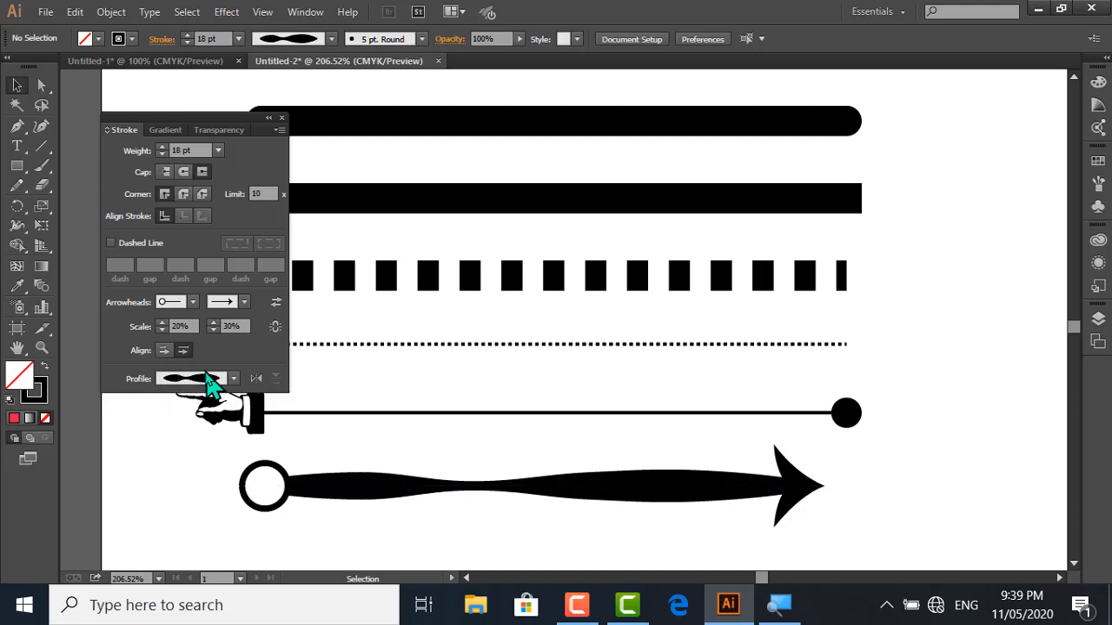
Flip the lowest line's width profile along its length and back to its original direction, leaving the line deselected
{"action": "left_click", "coordinate": [255, 378]}
{"action": "left_click_drag", "start_coordinate": [279, 454], "coordinate": [394, 509]}
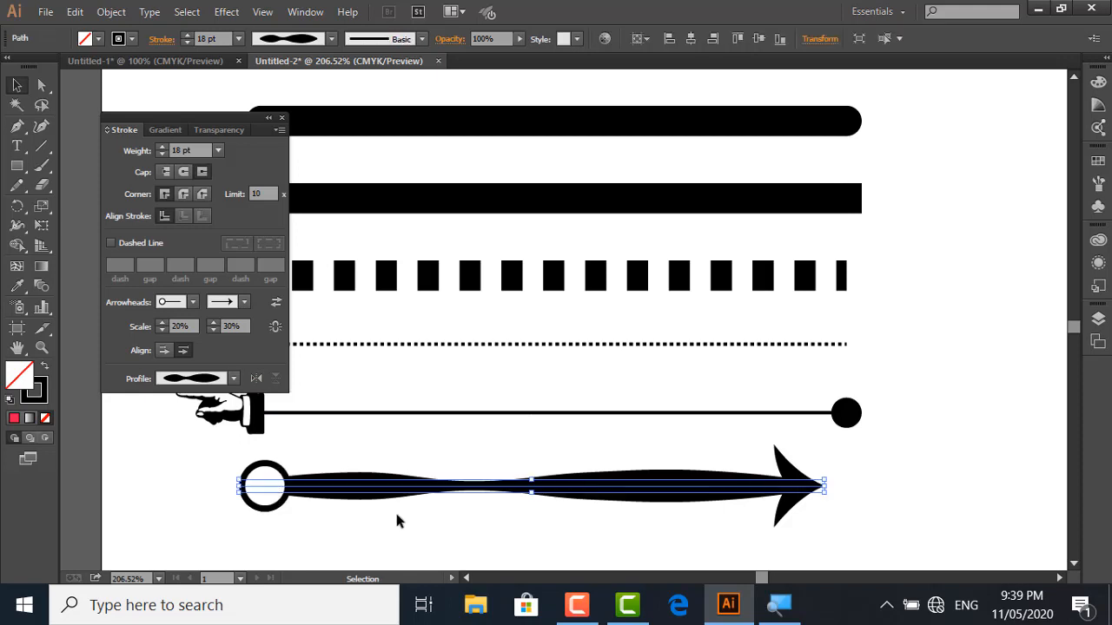
{"action": "left_click", "coordinate": [256, 380]}
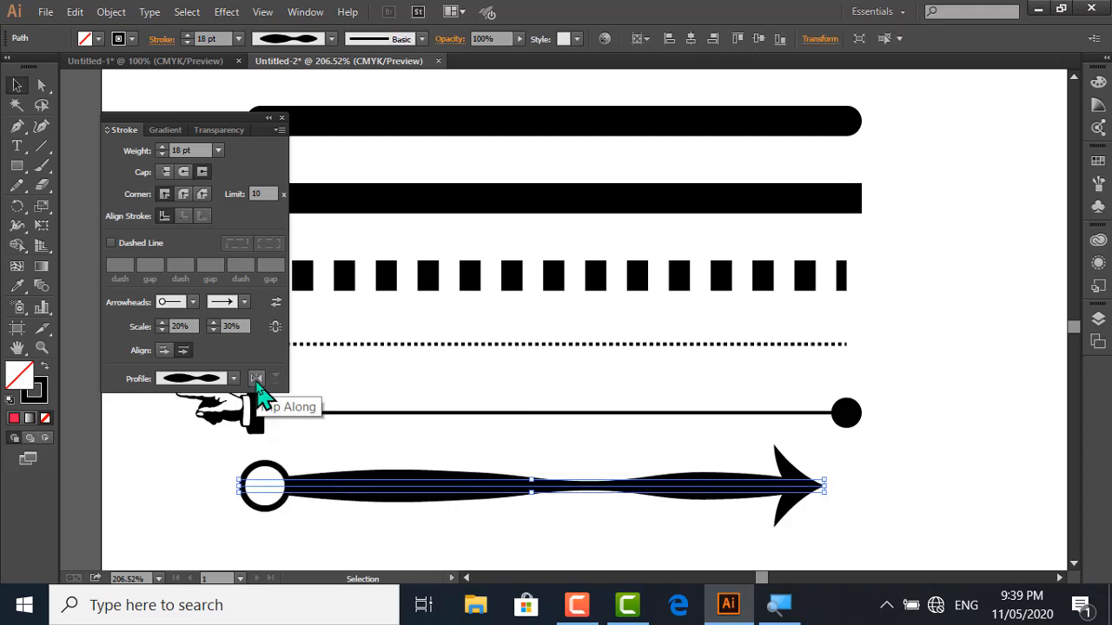
{"action": "left_click", "coordinate": [256, 379]}
{"action": "left_click", "coordinate": [255, 380]}
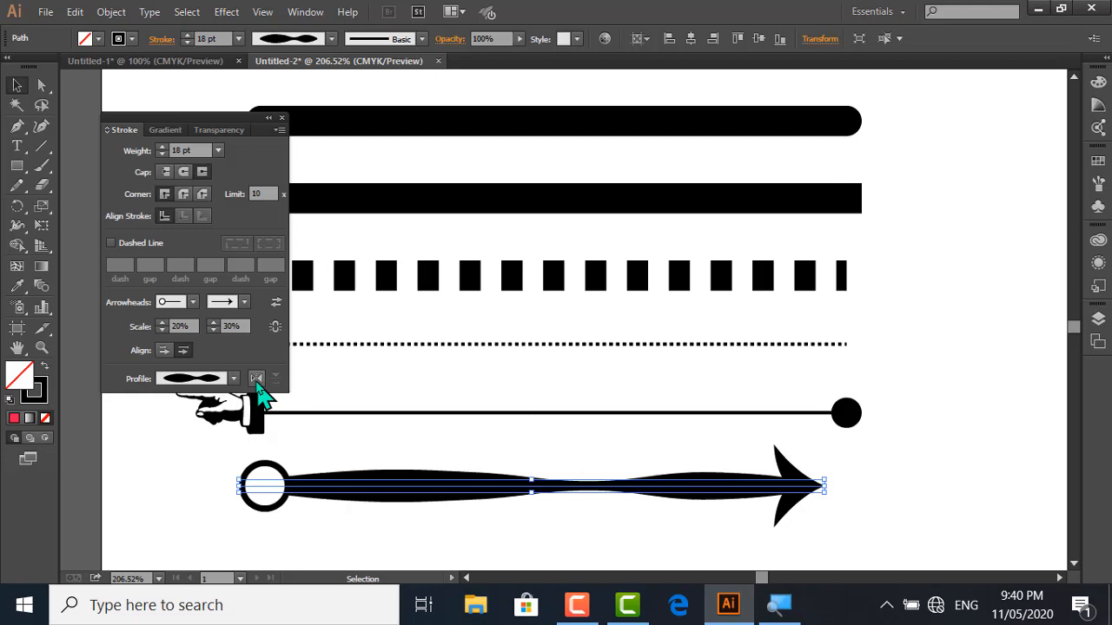
{"action": "left_click", "coordinate": [255, 380]}
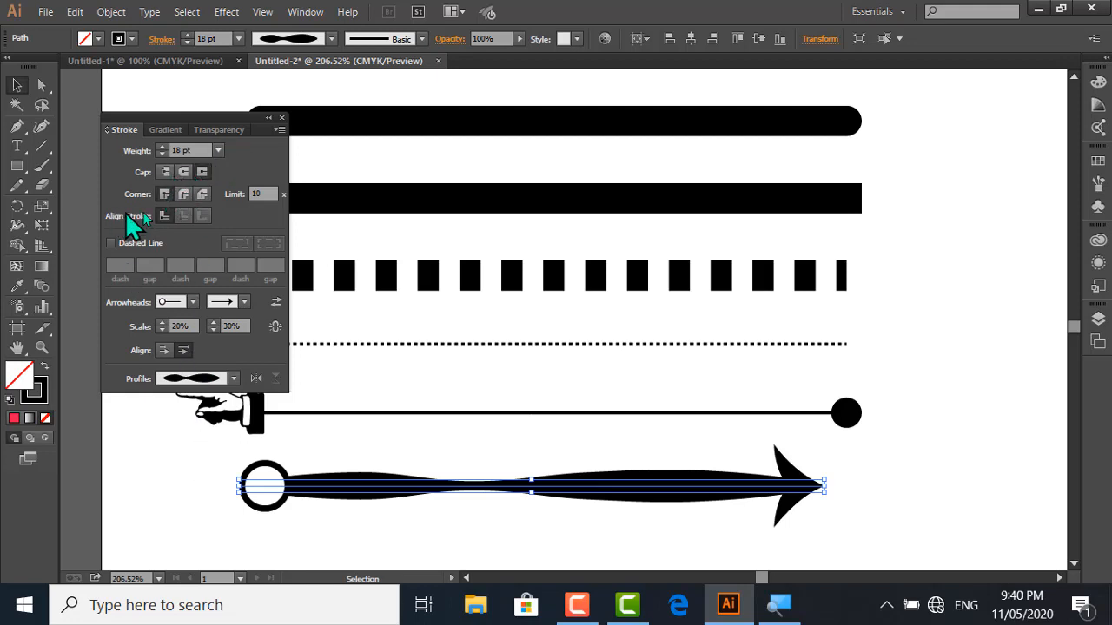
{"action": "left_click", "coordinate": [340, 231]}
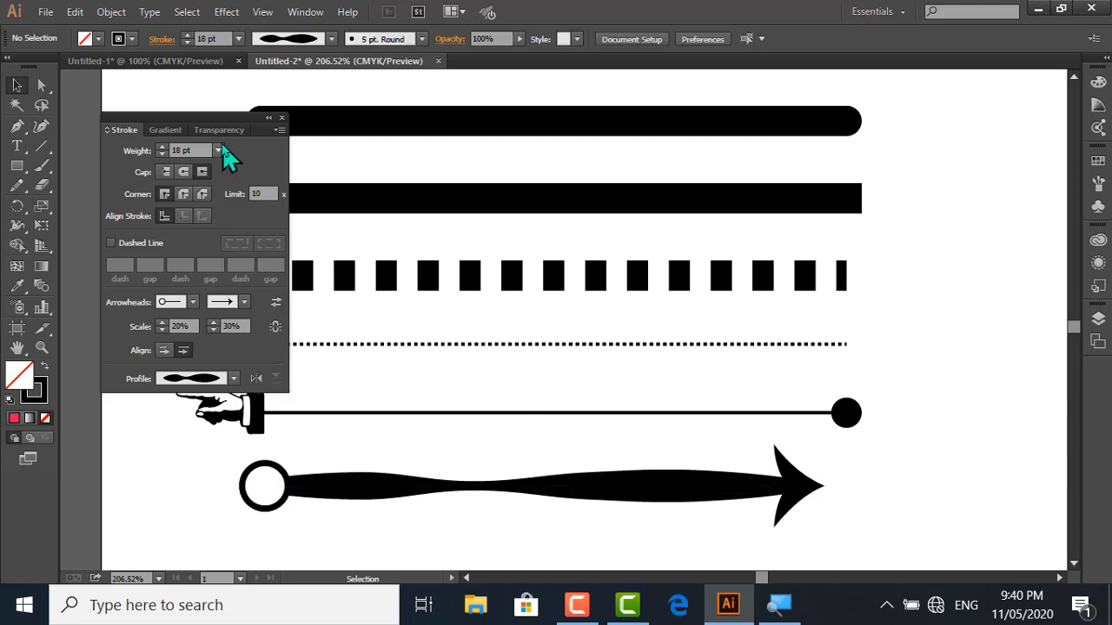
Close the Stroke panel and zoom out to view the whole artboard with all squares and lines
{"action": "left_click", "coordinate": [281, 118]}
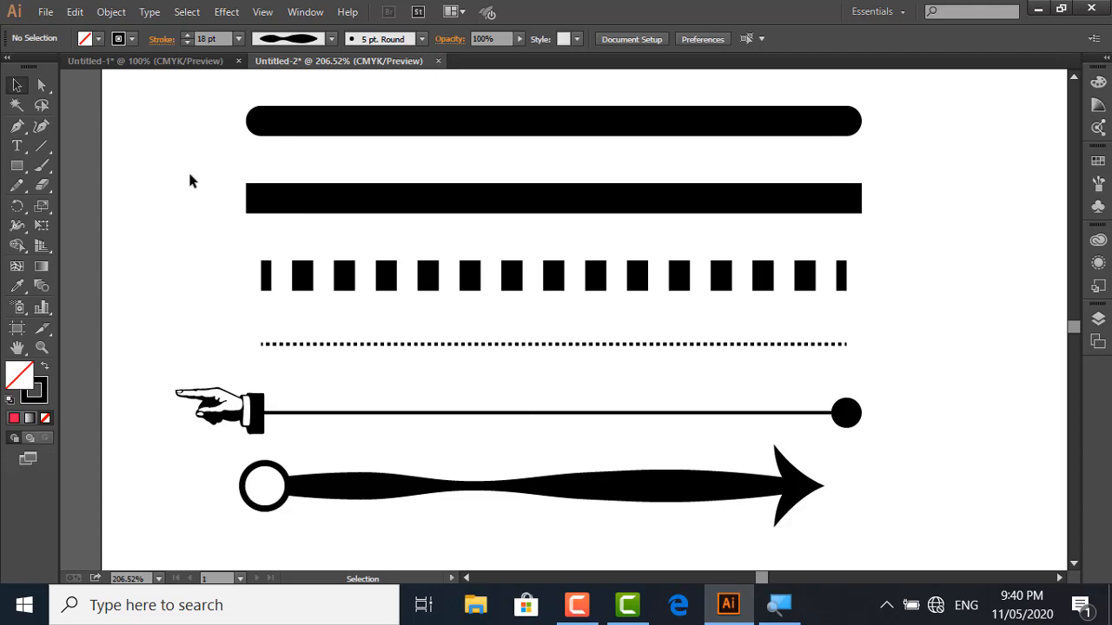
{"action": "key", "text": "a"}
{"action": "key", "text": "ctrl+minus"}
{"action": "key", "text": "ctrl+minus"}
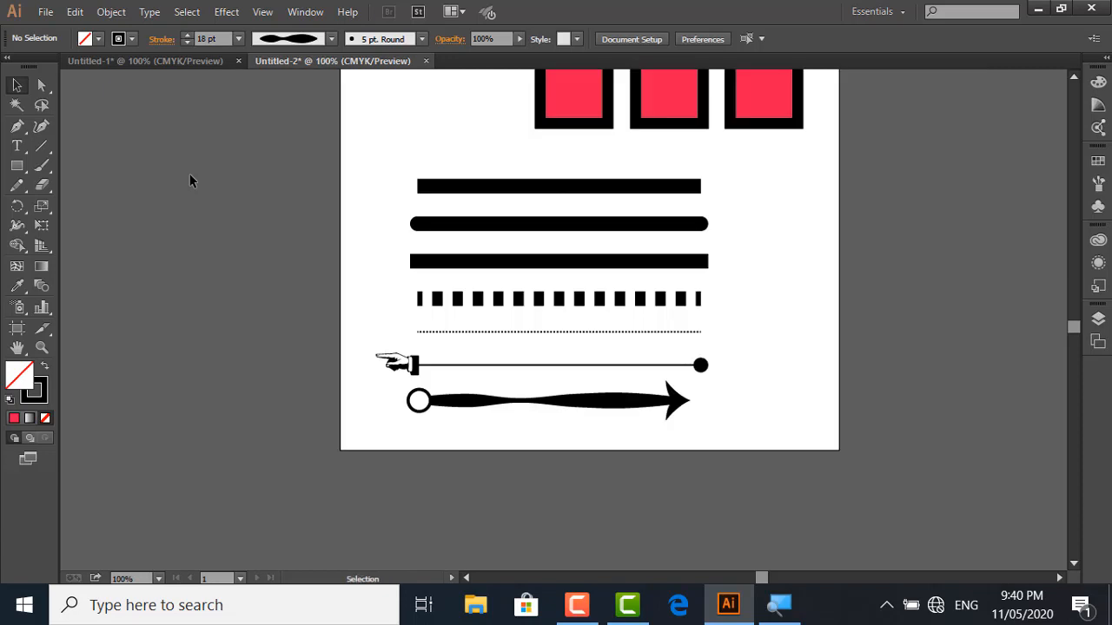
{"action": "key", "text": "ctrl+minus"}
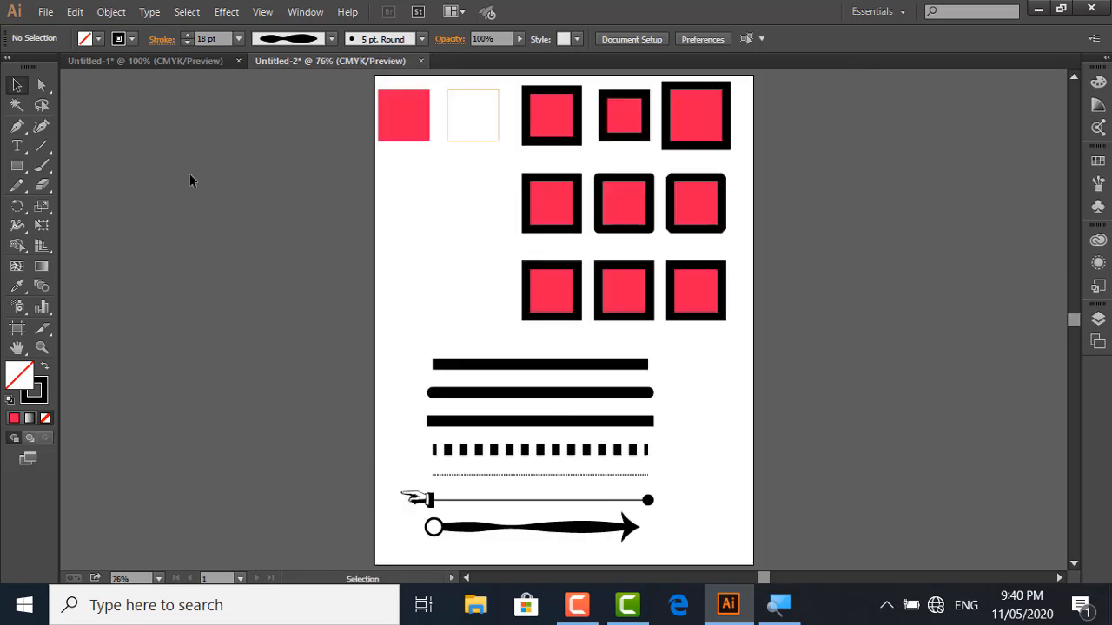